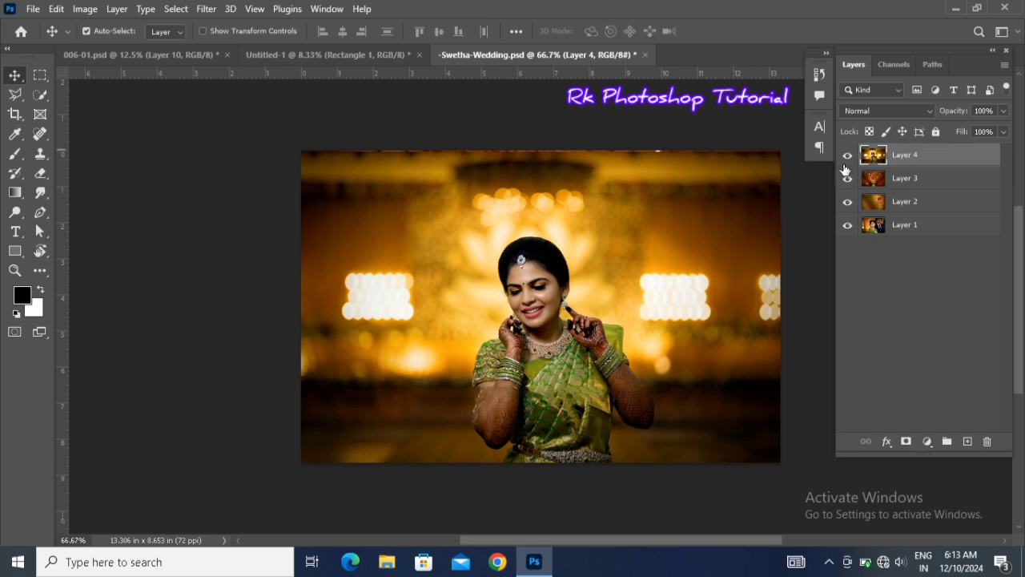
Step: Hide Layers 4, 3 and 2 in the wedding photo document and copy the Layer 1 couple photo into Untitled-1
click(847, 157)
click(847, 179)
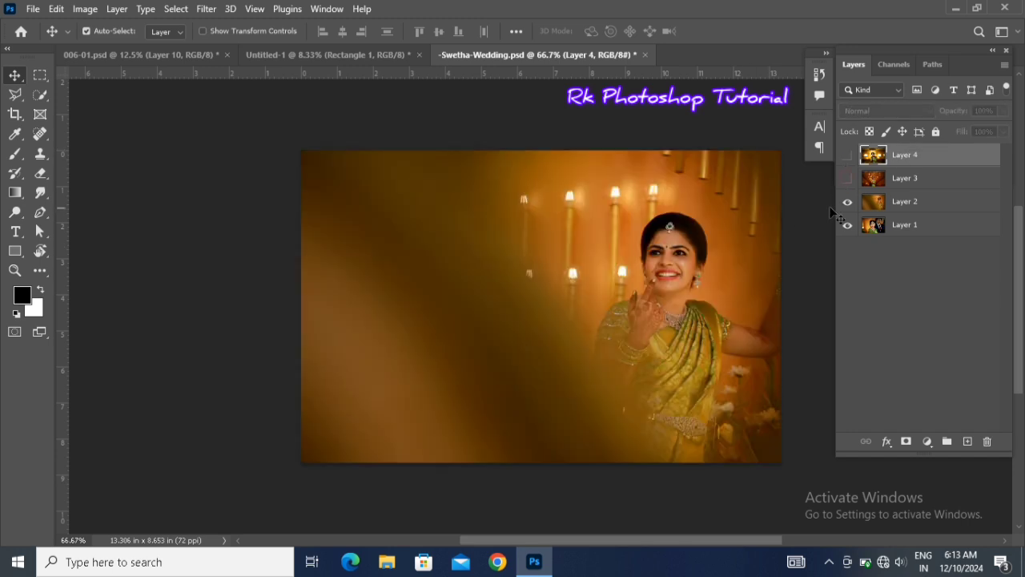
click(847, 202)
click(633, 293)
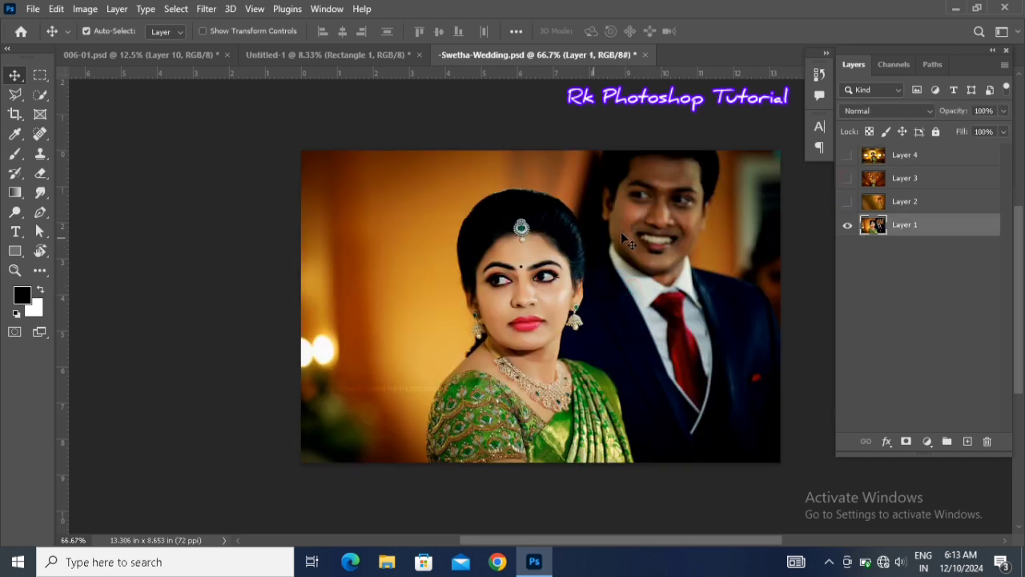
drag(640, 267, 515, 346)
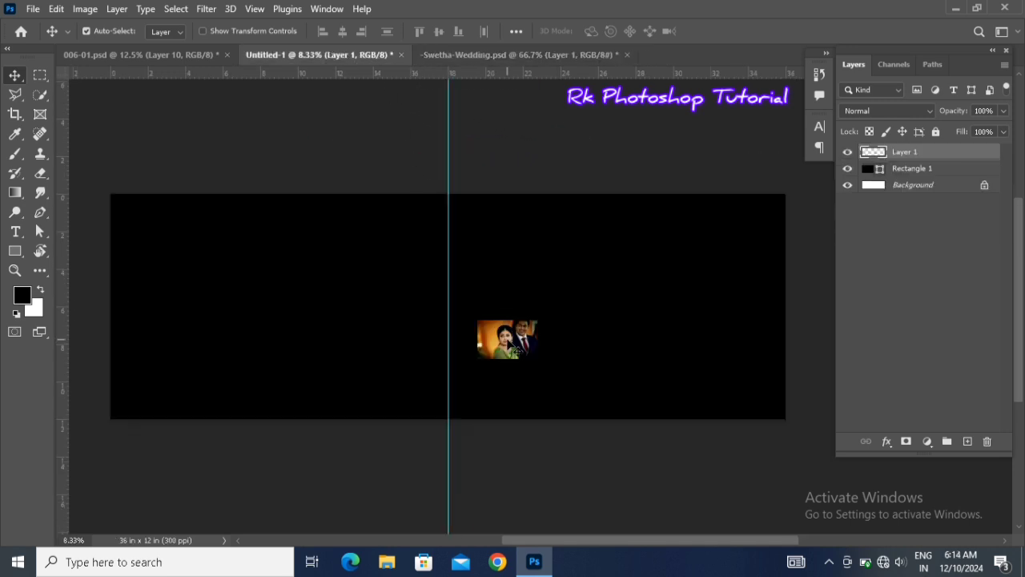
Step: Scale the couple photo to about 599% and position it to cover the spread's right half from the centre guide
key(ctrl+t)
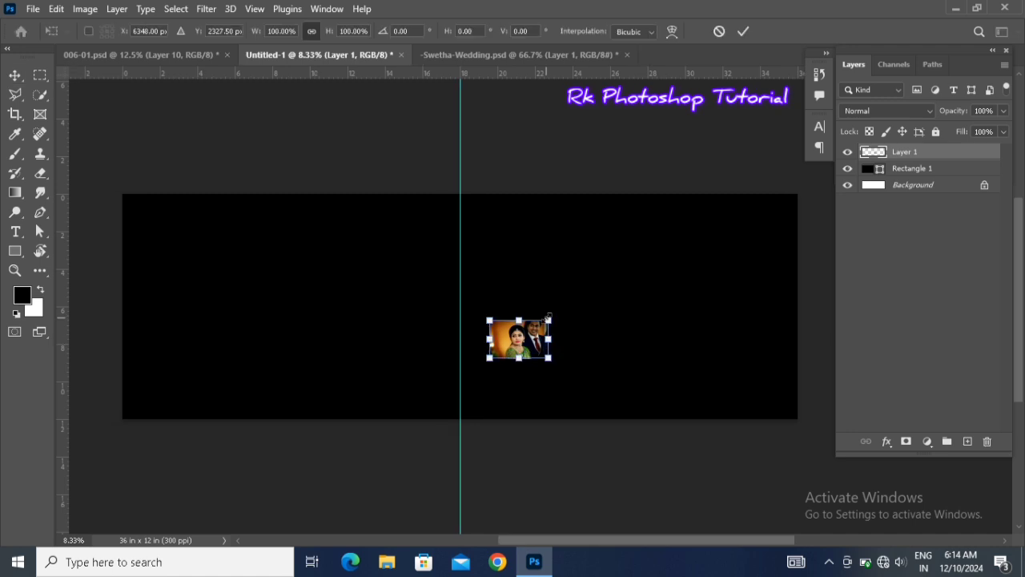
drag(551, 319, 714, 301)
drag(579, 327, 703, 296)
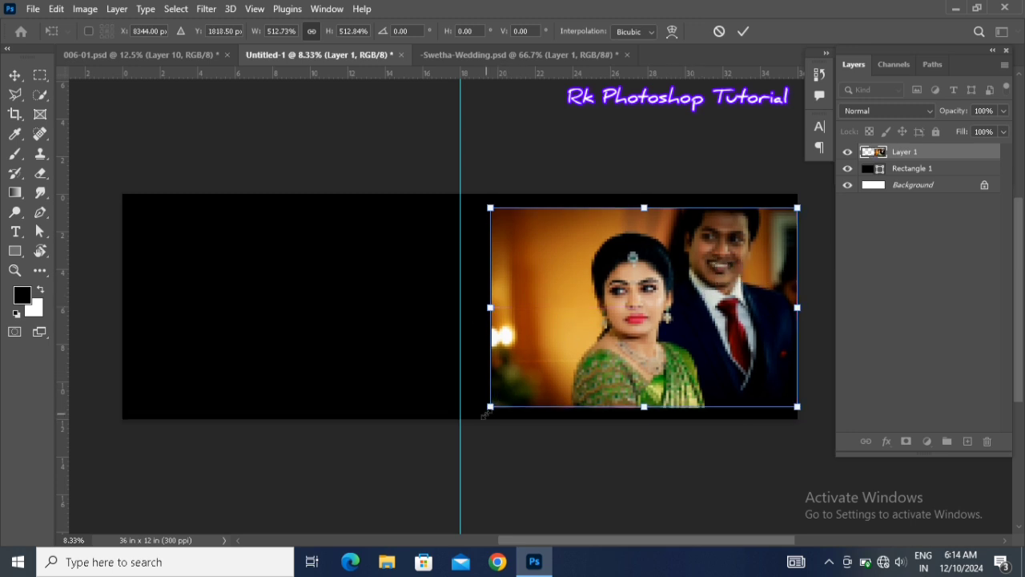
drag(487, 410, 456, 416)
drag(577, 384, 570, 385)
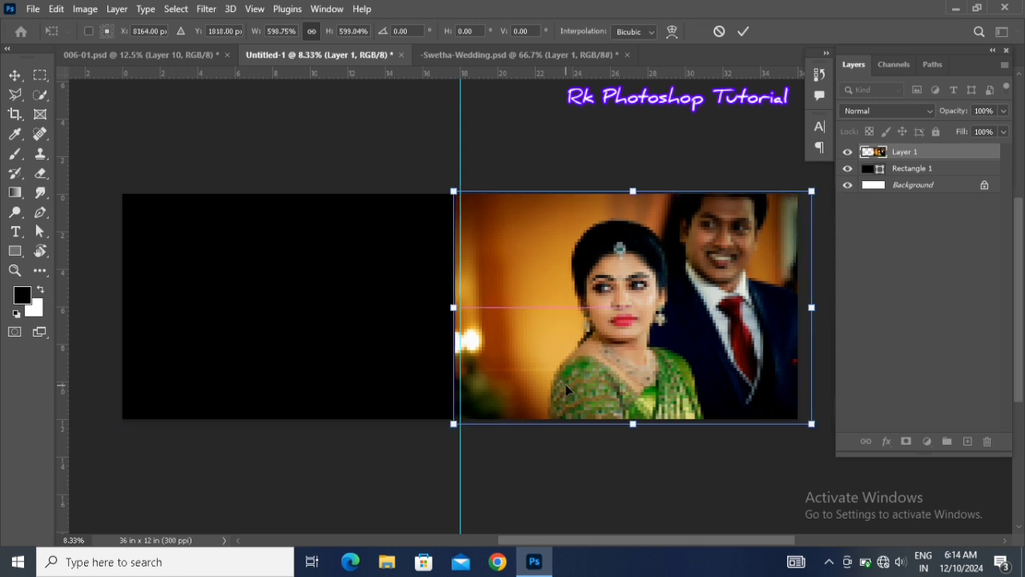
key(shift+Up)
key(shift+Up)
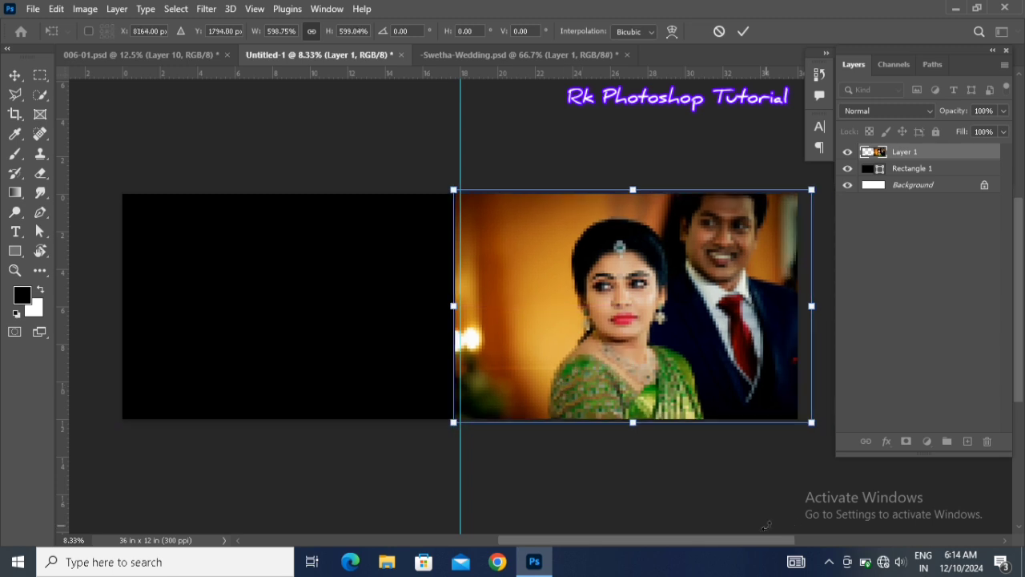
key(Down)
key(Down)
key(Down)
key(Down)
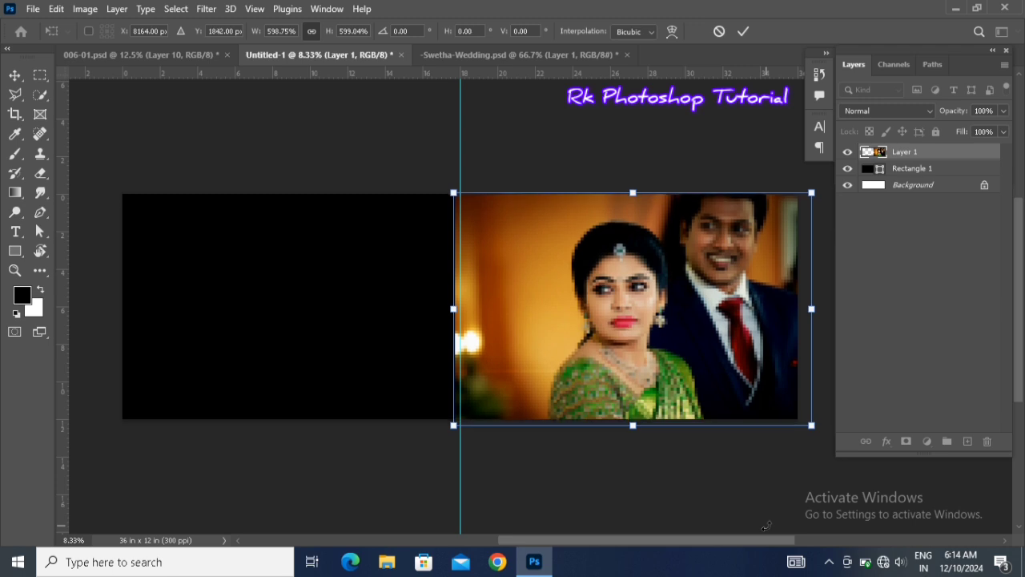
key(Return)
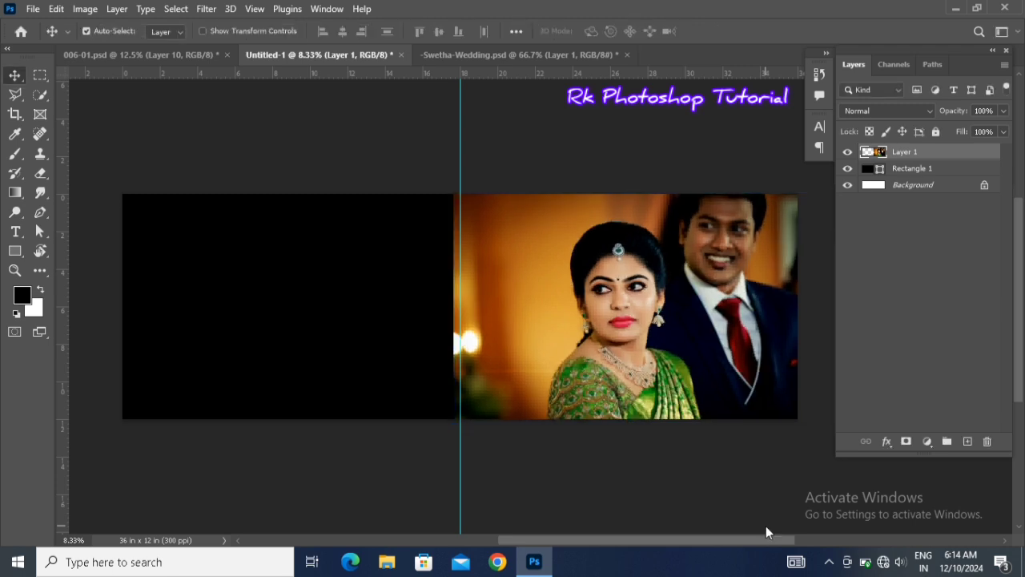
Step: Recolour the Rectangle 1 background shape with an orange sampled from the couple photo's backdrop
double_click(881, 170)
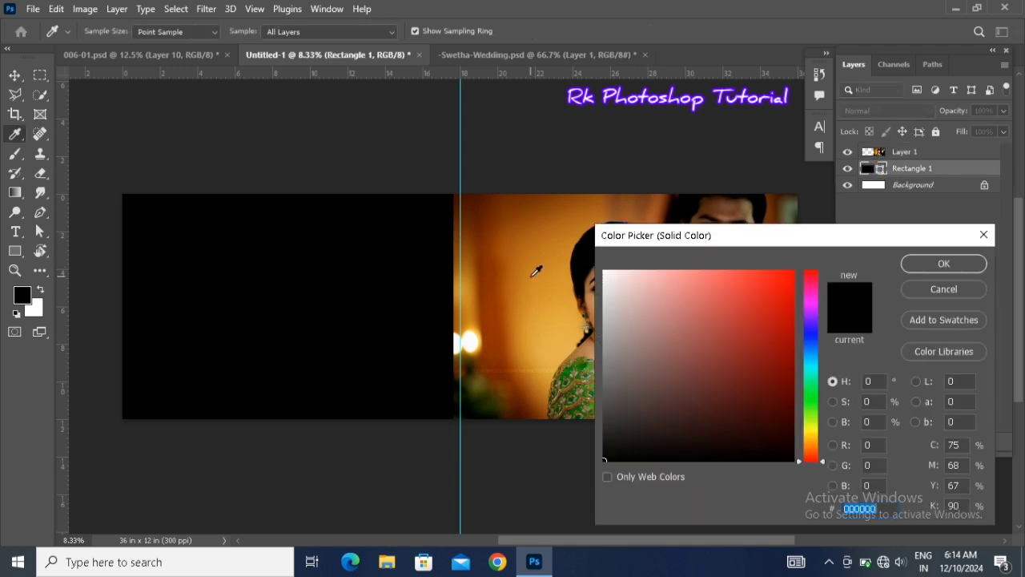
click(532, 275)
click(930, 262)
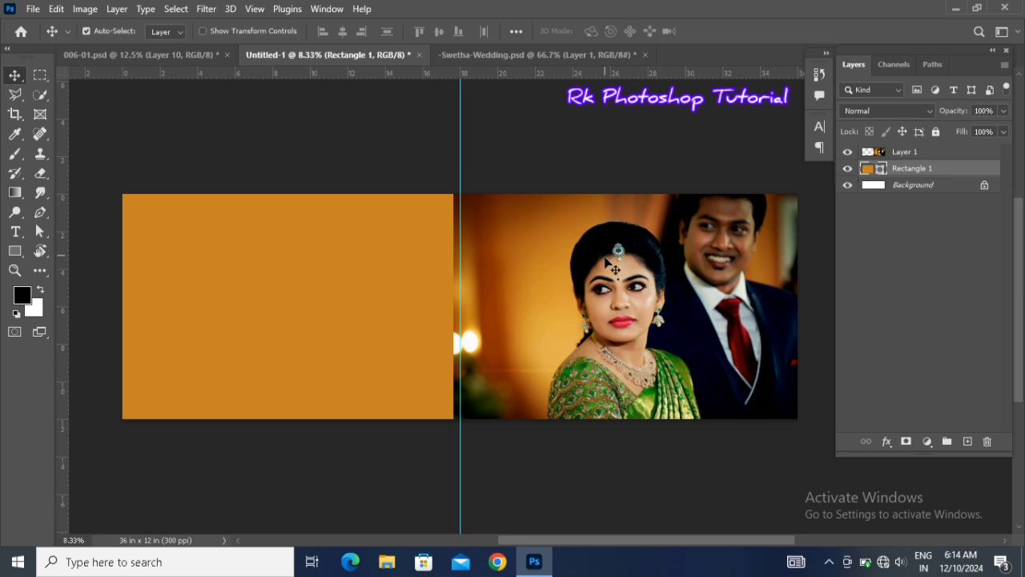
Step: Select a full-height strip of backdrop along the couple photo's left edge and copy it to a new layer
click(606, 259)
click(40, 76)
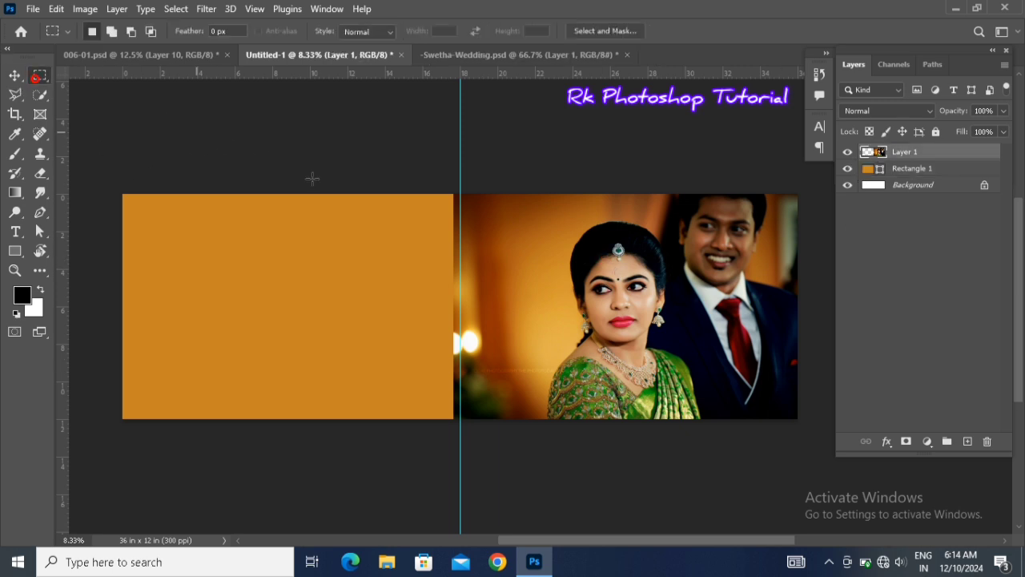
drag(441, 194, 536, 453)
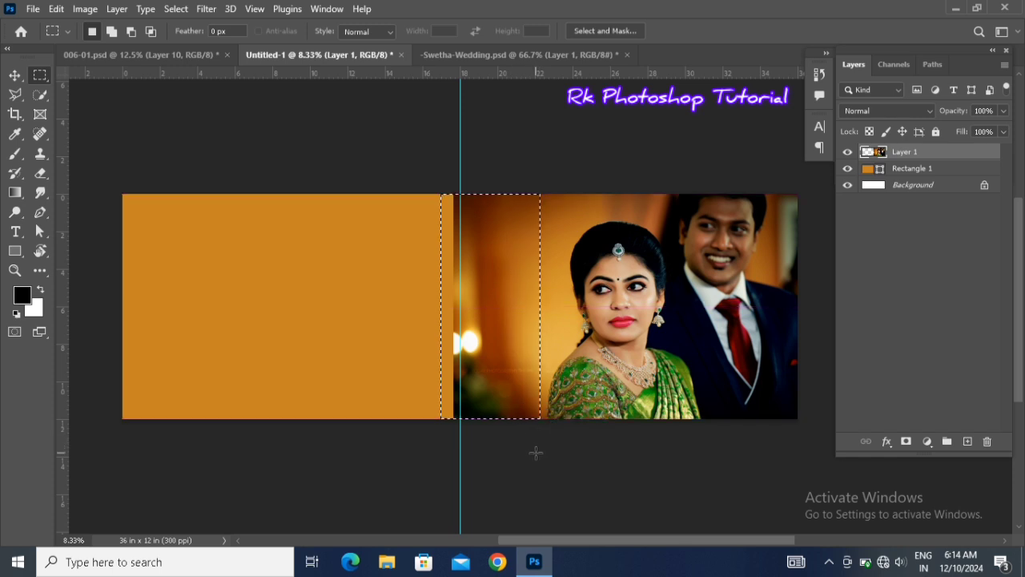
key(ctrl+j)
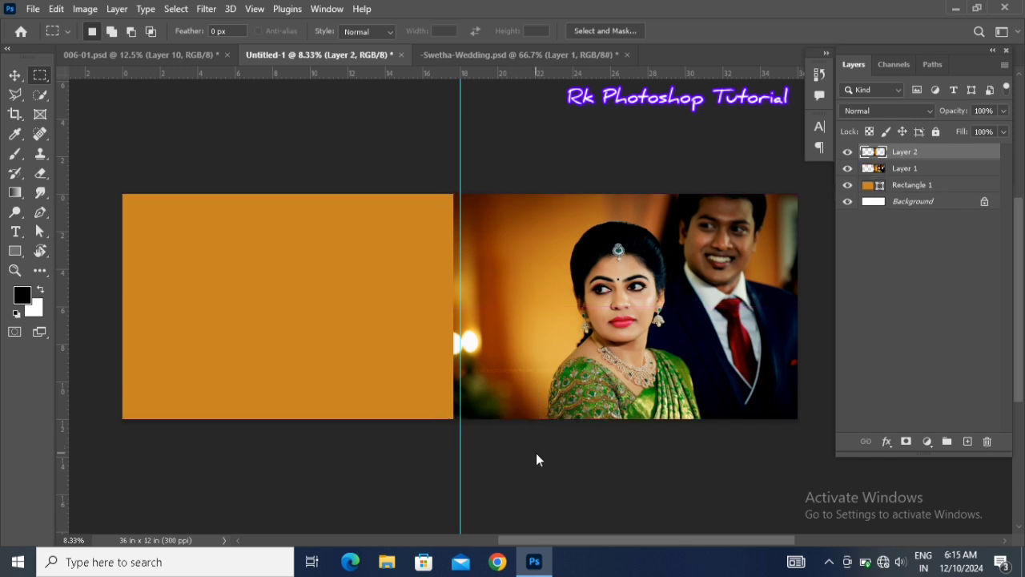
Step: Stretch the copied backdrop strip across the spread's left half up to the bride and move its layer beneath Layer 1
click(14, 78)
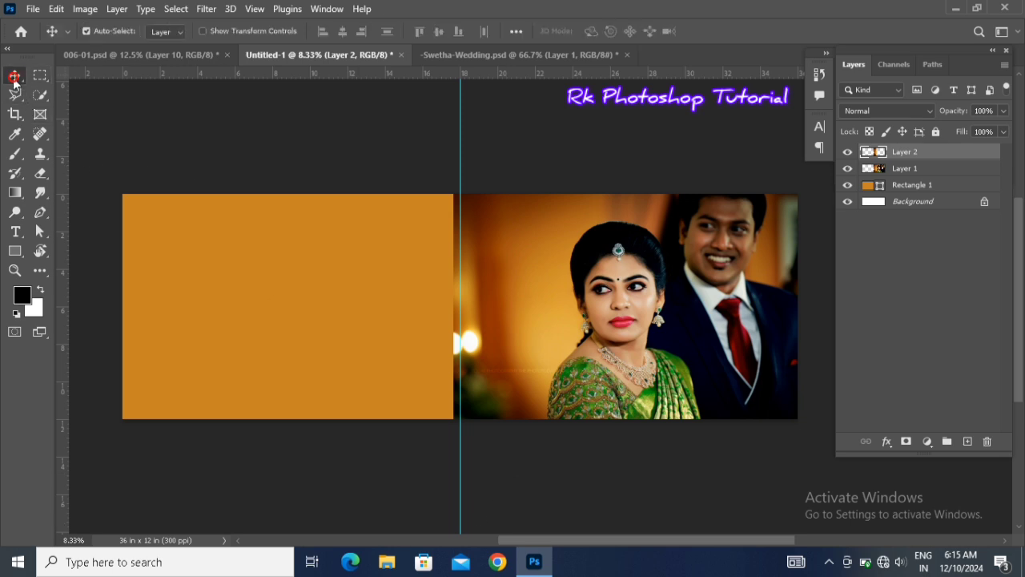
key(ctrl+t)
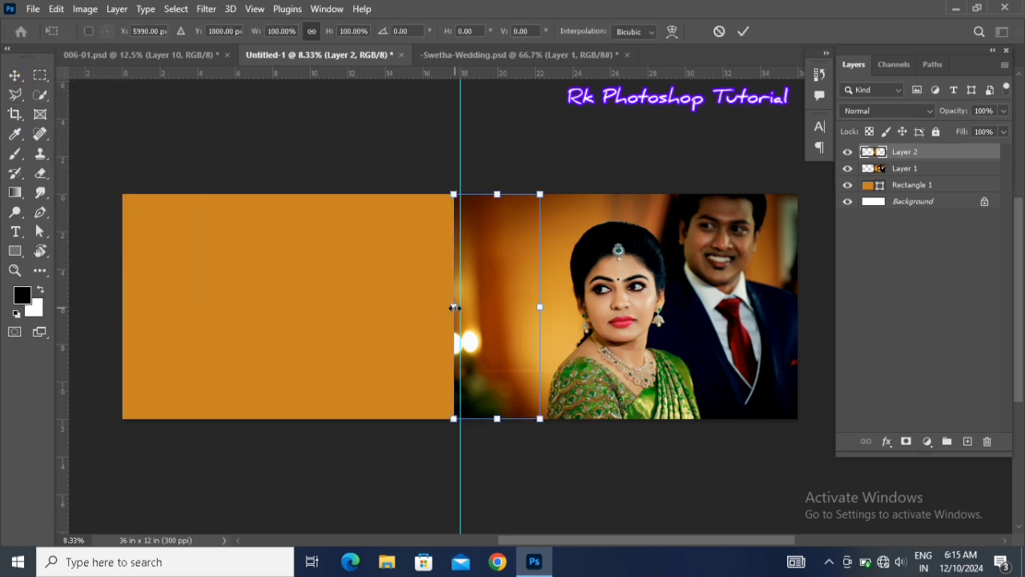
drag(454, 307, 109, 265)
drag(540, 307, 582, 314)
key(Return)
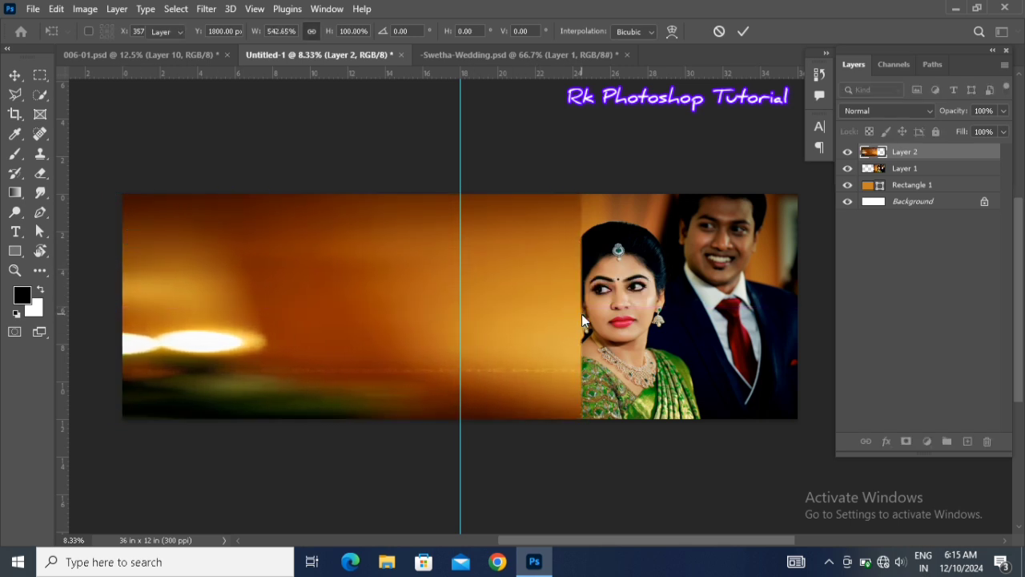
drag(918, 153, 918, 181)
click(913, 152)
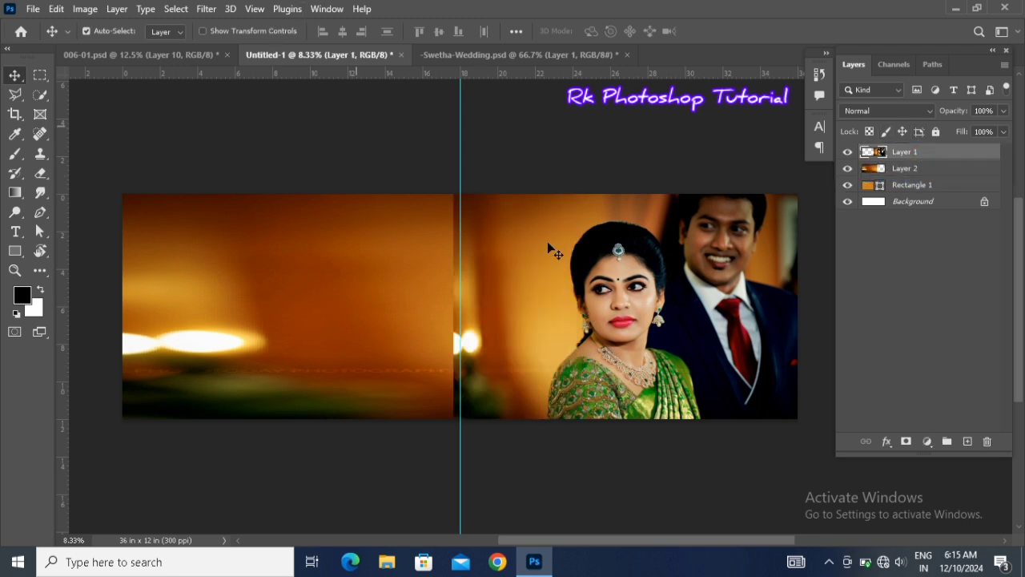
Step: Apply a Gaussian Blur with a 121.5-pixel radius to the stretched backdrop on Layer 2
click(355, 297)
click(206, 10)
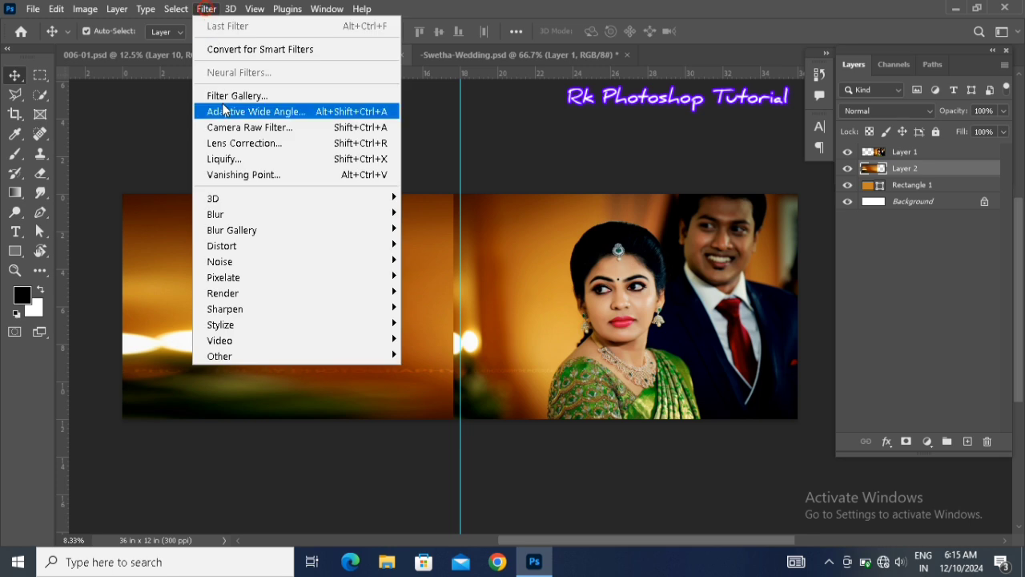
mouse_move(211, 218)
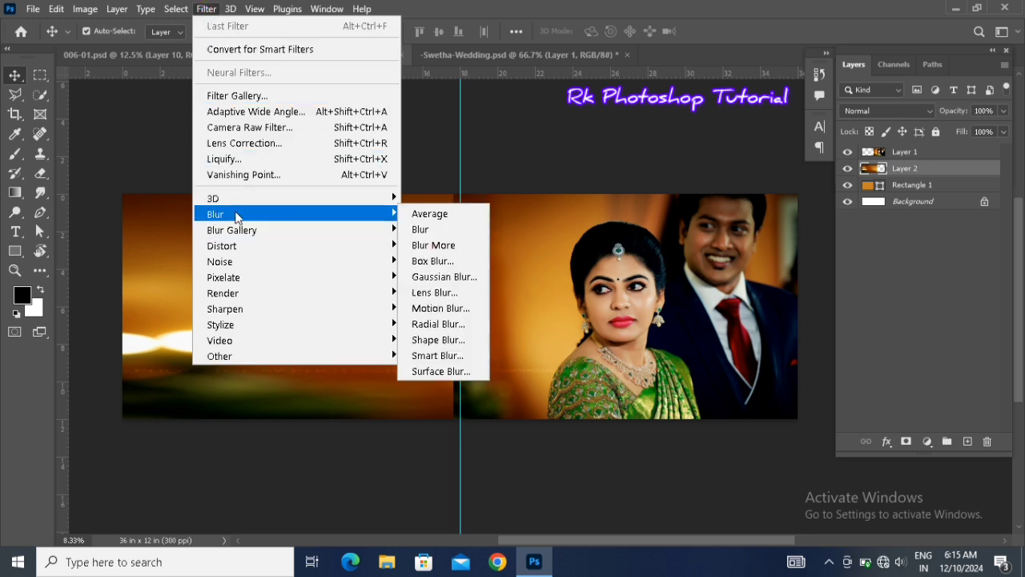
click(446, 276)
drag(785, 262, 798, 277)
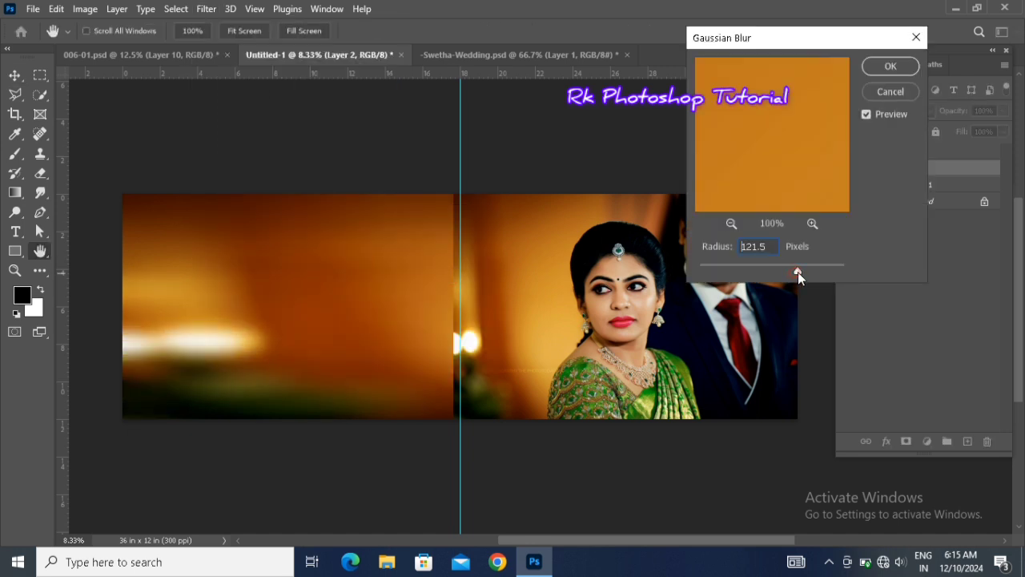
click(886, 67)
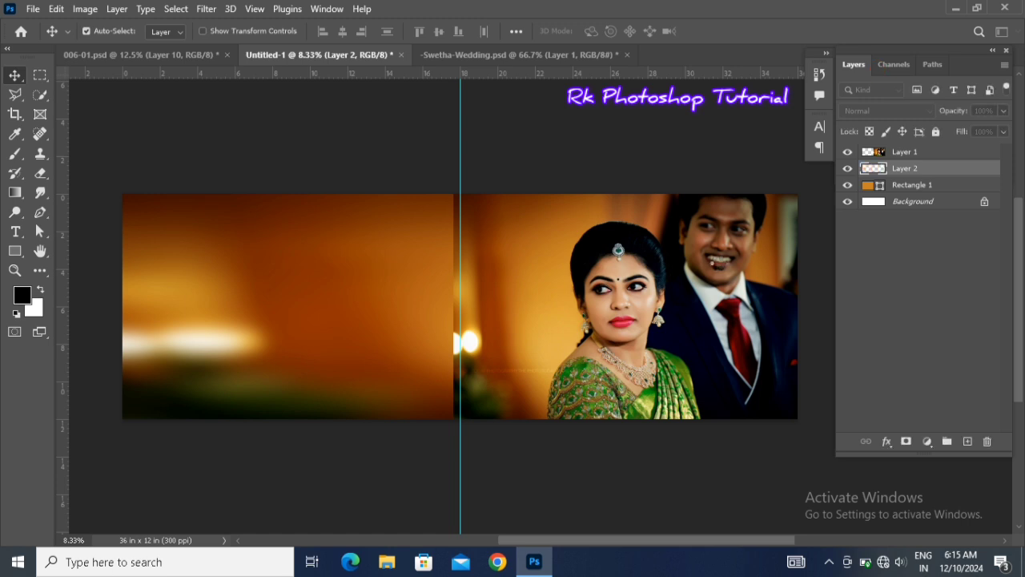
Step: Add a layer mask to the couple photo and set up the Brush tool with black at 100% opacity
click(719, 265)
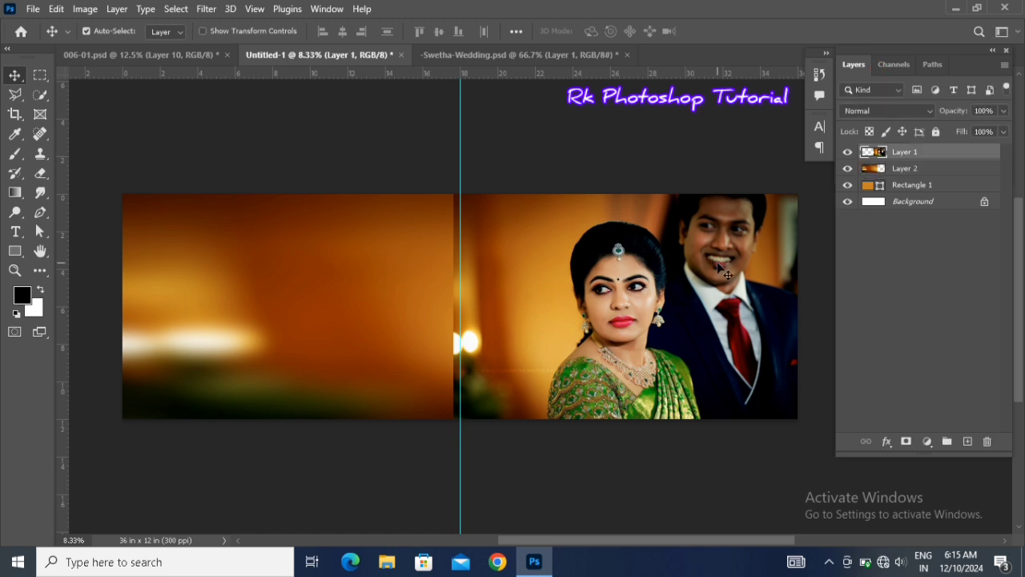
click(907, 442)
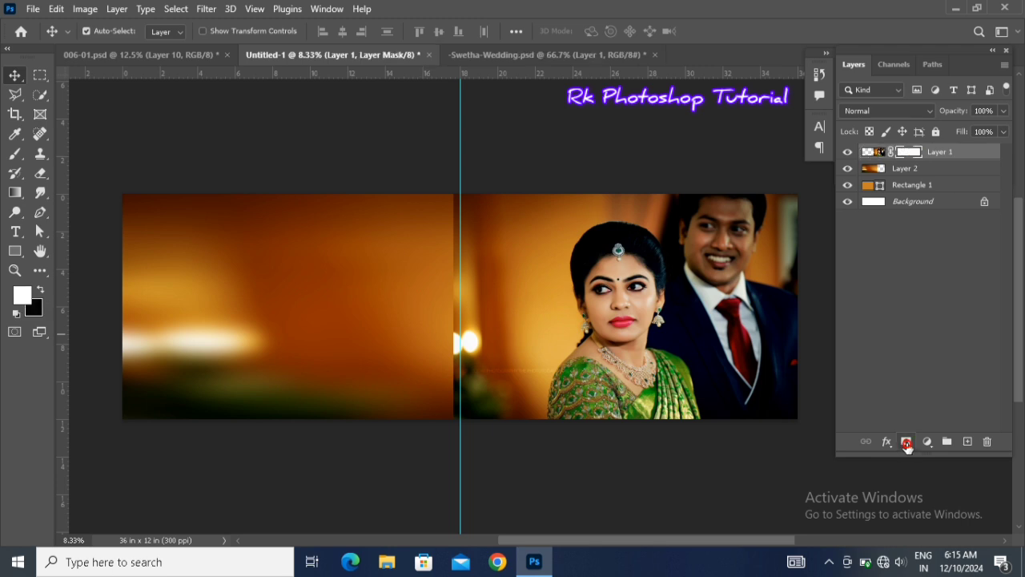
click(41, 290)
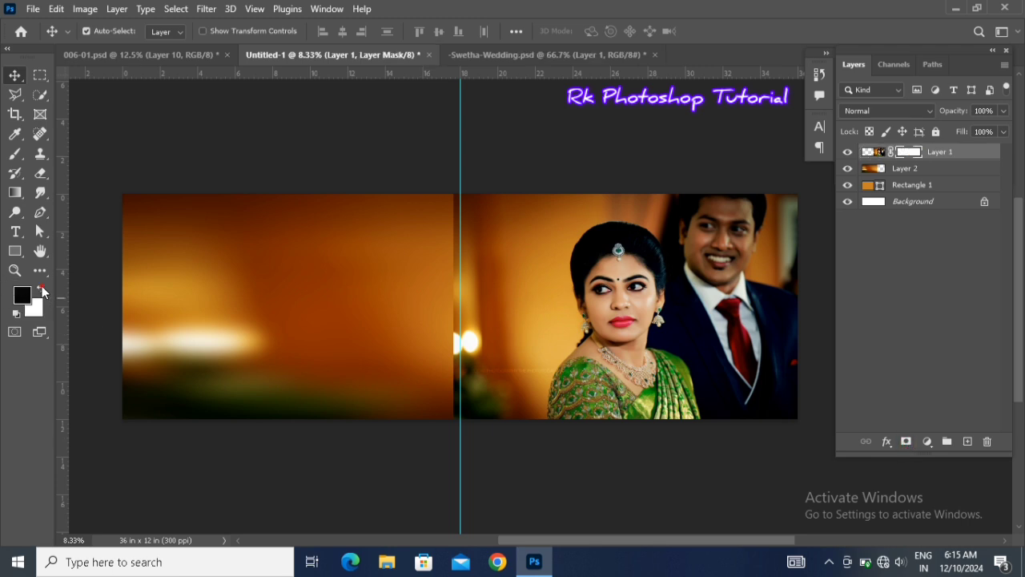
click(14, 154)
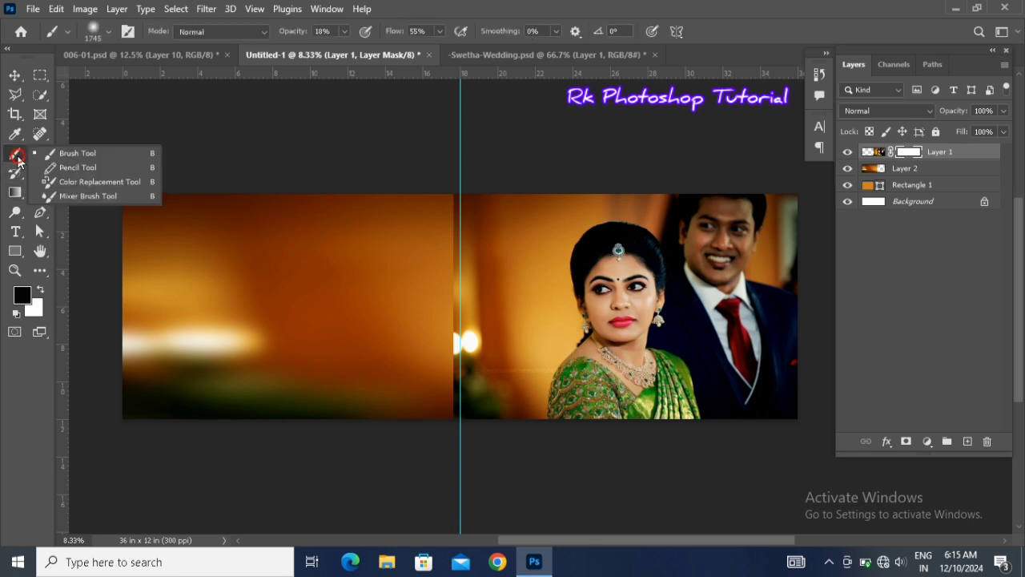
click(105, 156)
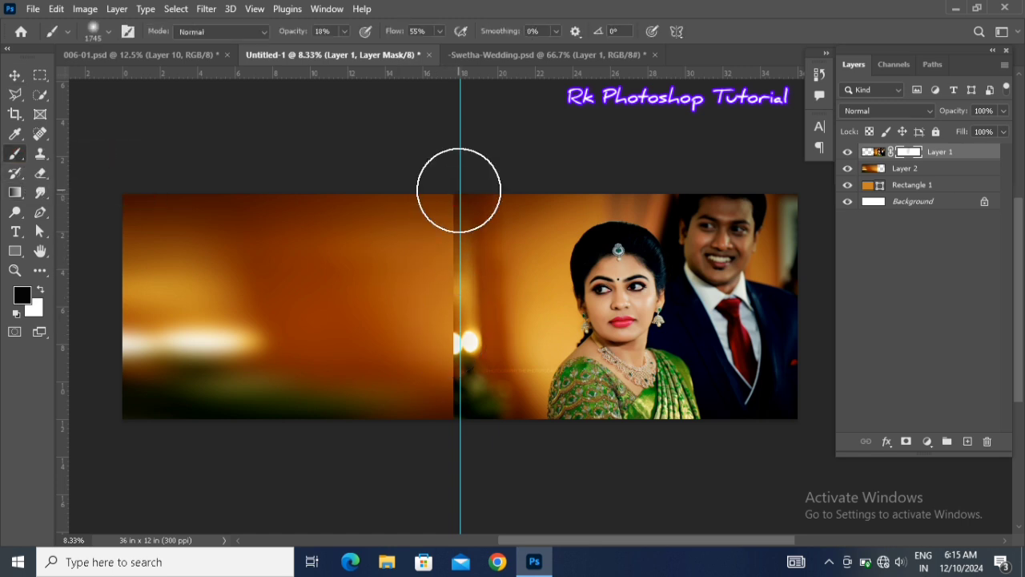
drag(294, 35, 330, 36)
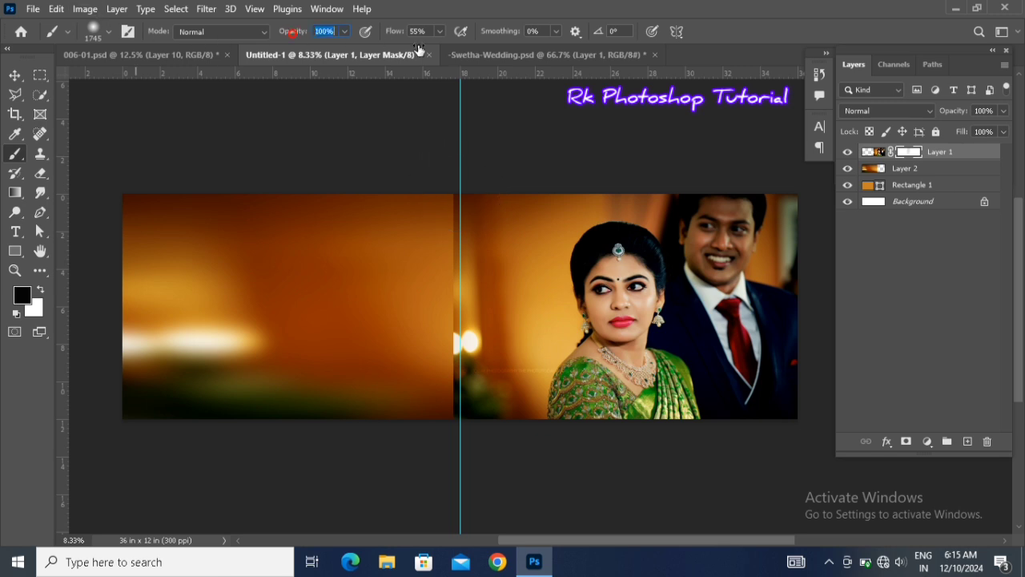
Step: Paint vertically along the couple photo's left edge on the mask to blend it into the blurred backdrop
click(462, 192)
shift+click(445, 454)
drag(444, 179, 446, 465)
drag(439, 272, 447, 441)
mouse_move(453, 293)
mouse_down()
mouse_move(470, 441)
mouse_move(470, 428)
mouse_up()
drag(475, 195, 480, 416)
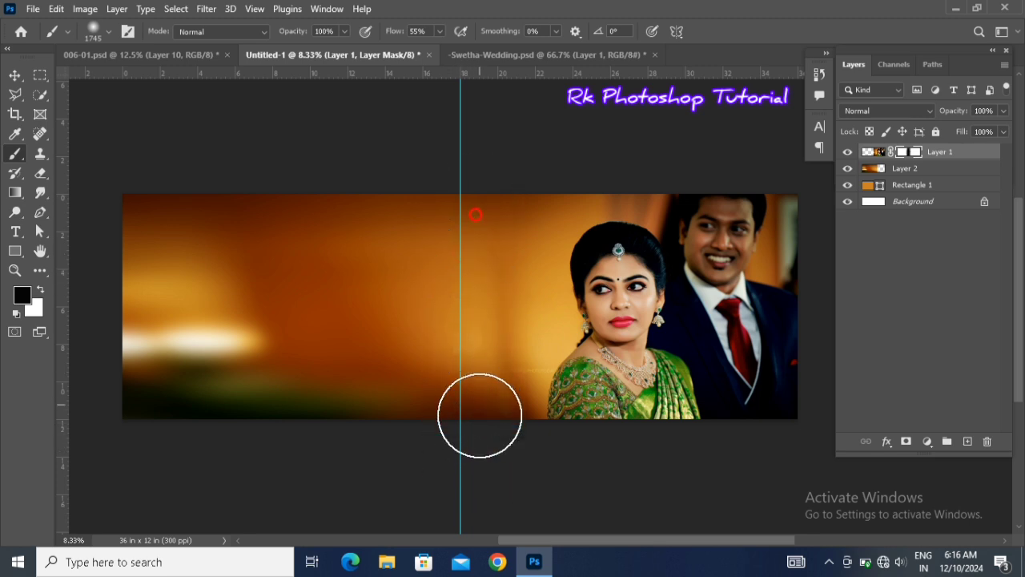
drag(487, 177, 494, 441)
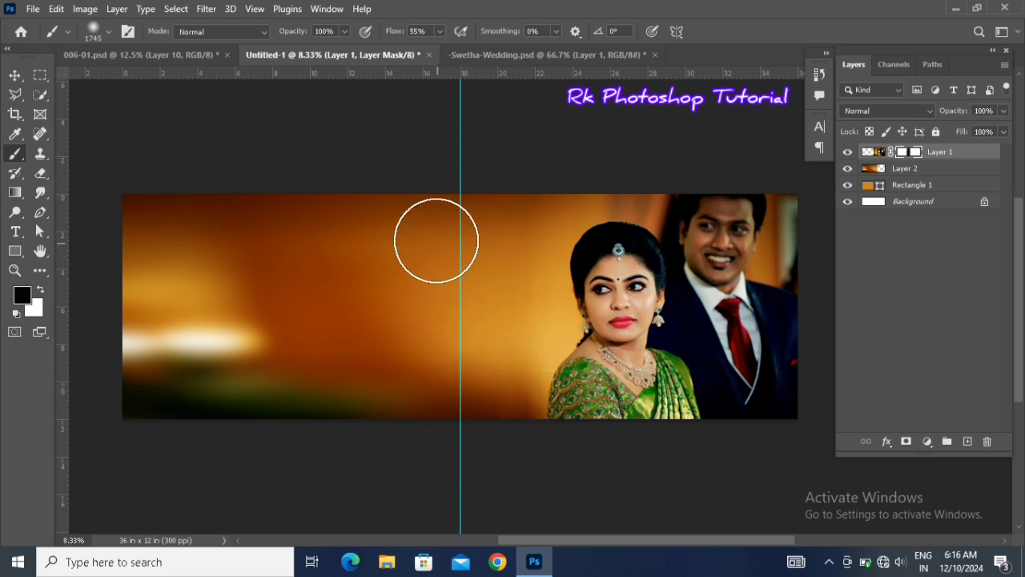
Step: Copy the candle-lit bride photo into the spread between Layers 1 and 2 and transform it to about 743% with a 2.09° rotation
click(14, 74)
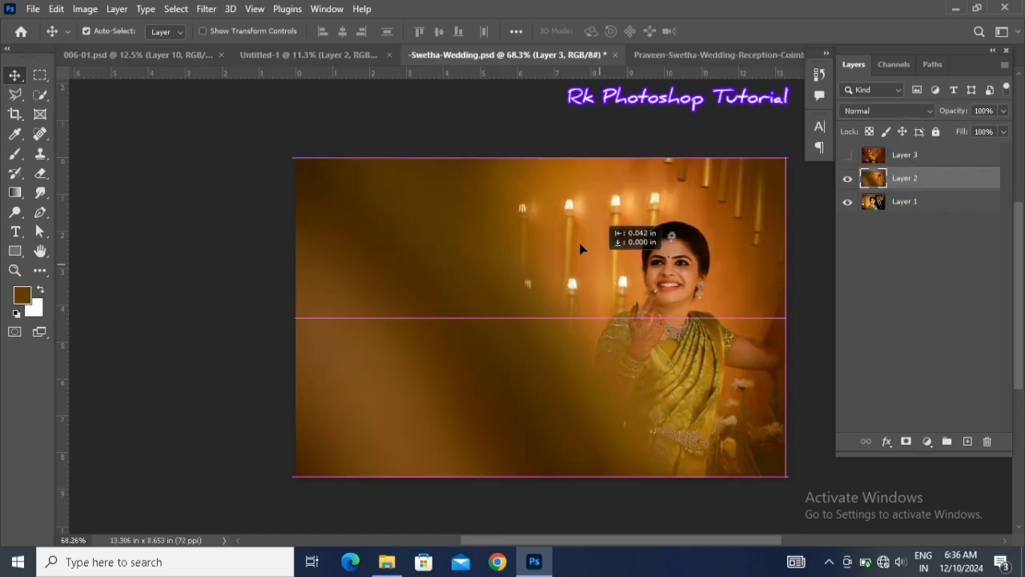
drag(584, 232, 458, 307)
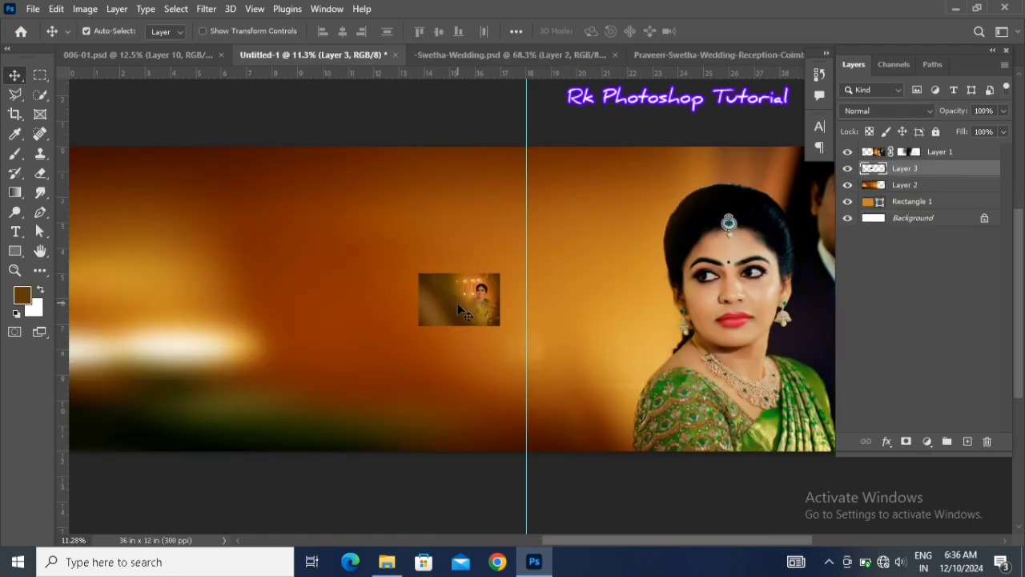
key(ctrl)
key(ctrl+t)
drag(499, 326, 748, 516)
drag(669, 405, 655, 390)
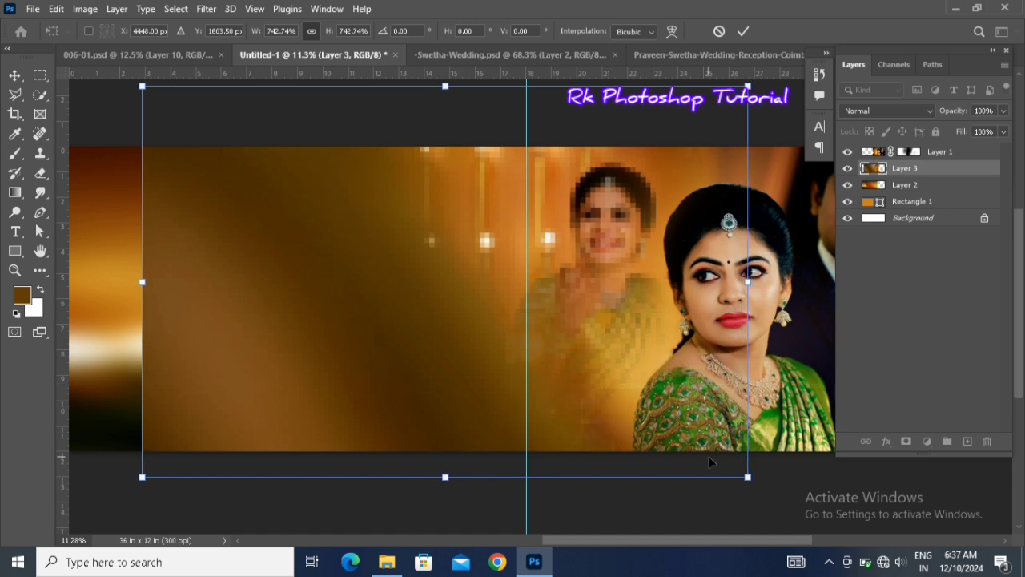
drag(777, 509, 770, 517)
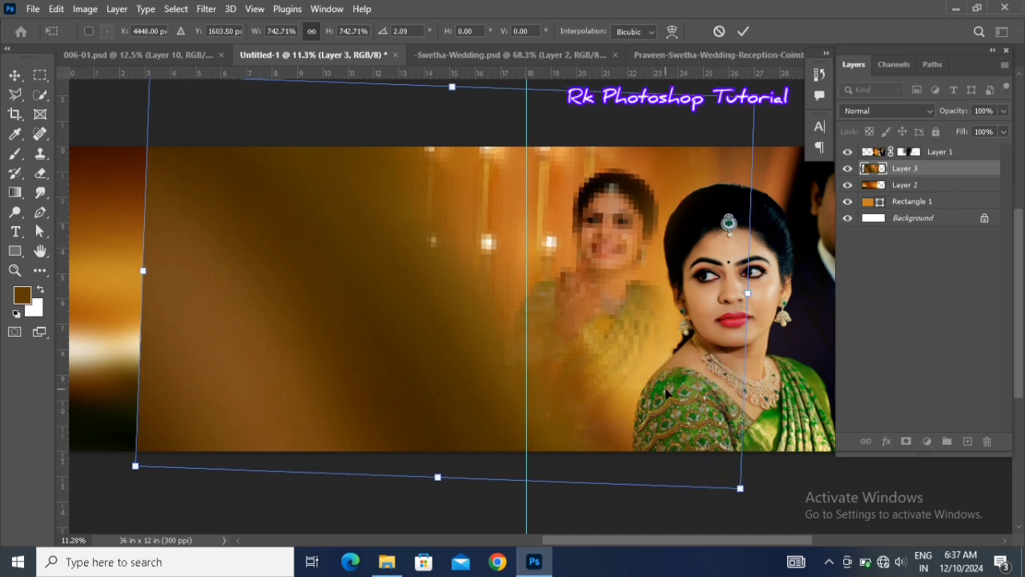
key(Return)
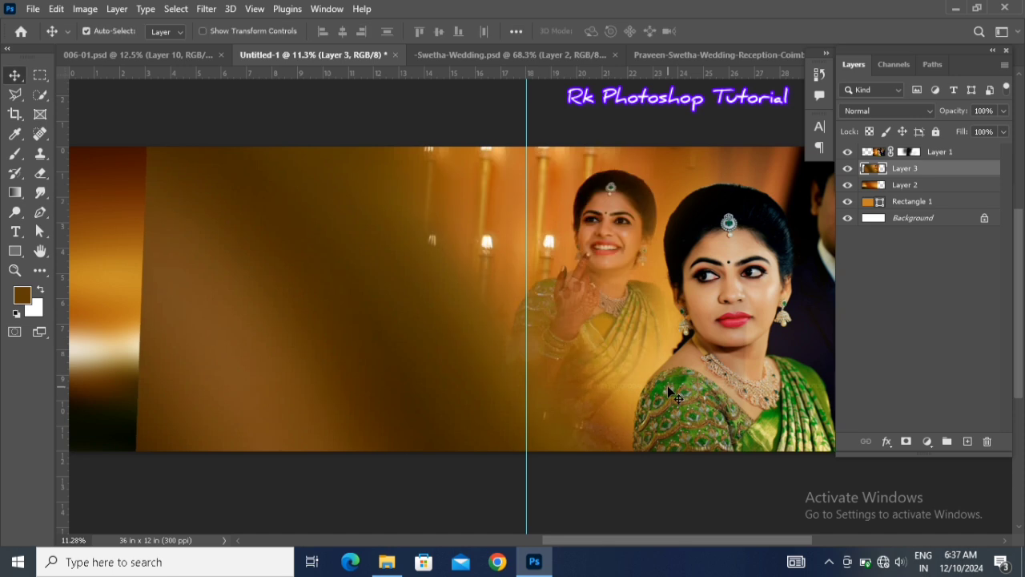
Step: Shift the candle-lit bride photo slightly to the right within the spread
drag(592, 225, 595, 226)
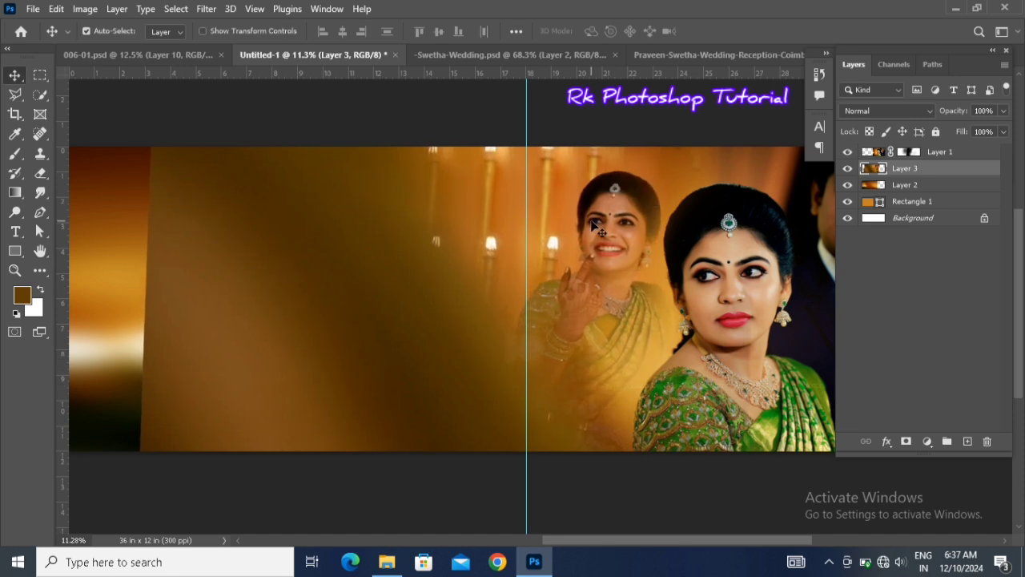
click(904, 443)
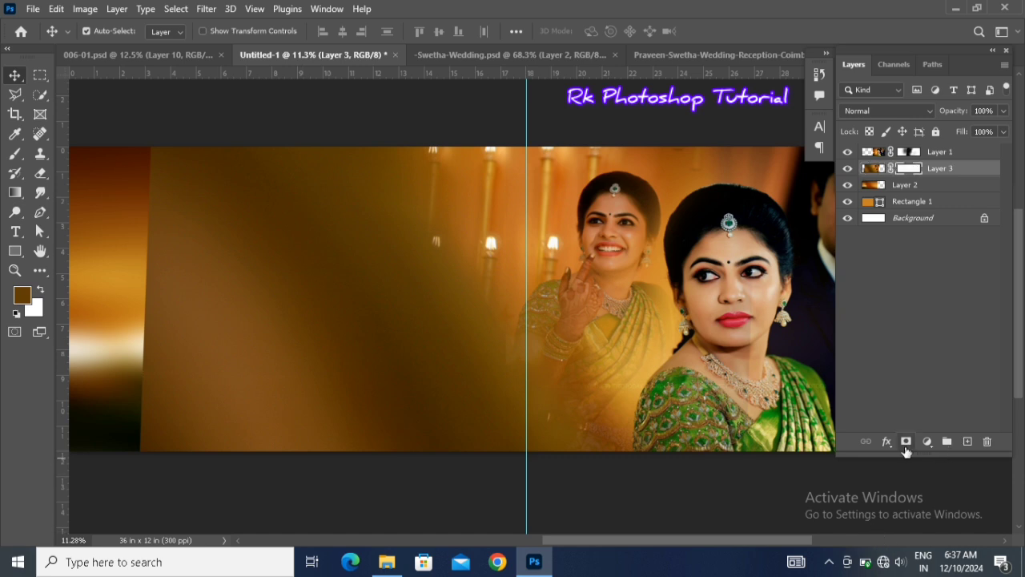
key(d)
key(x)
key(b)
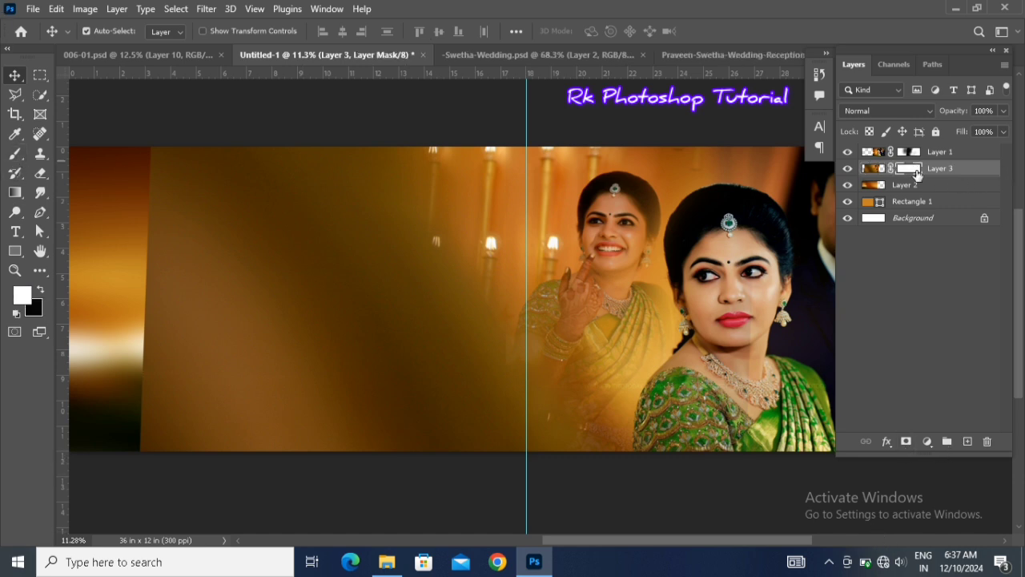
right_click(917, 175)
click(917, 196)
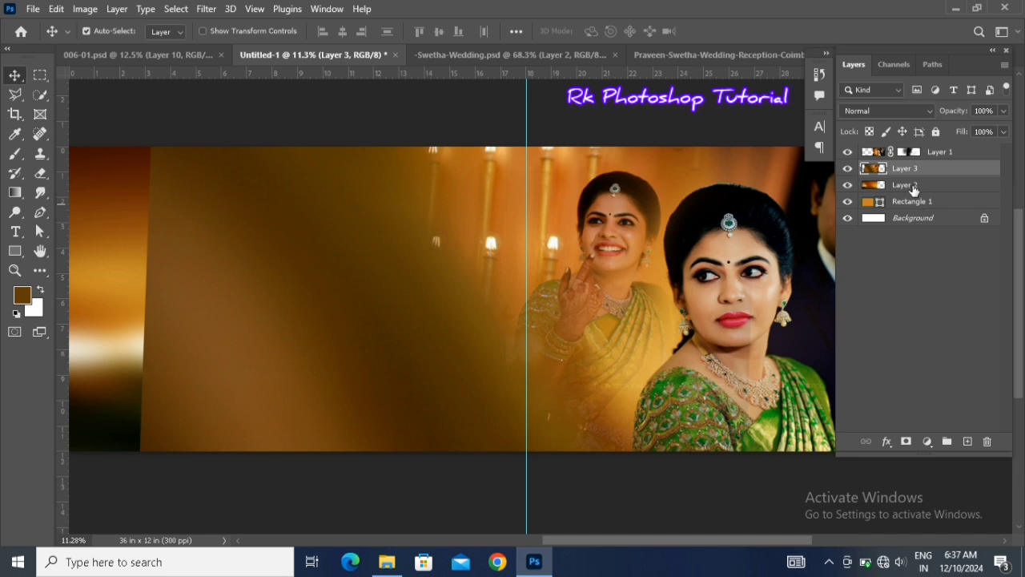
Step: Add a hide-all mask to Layer 3 and paint white with a soft brush to reveal the candle-lit bride
click(117, 9)
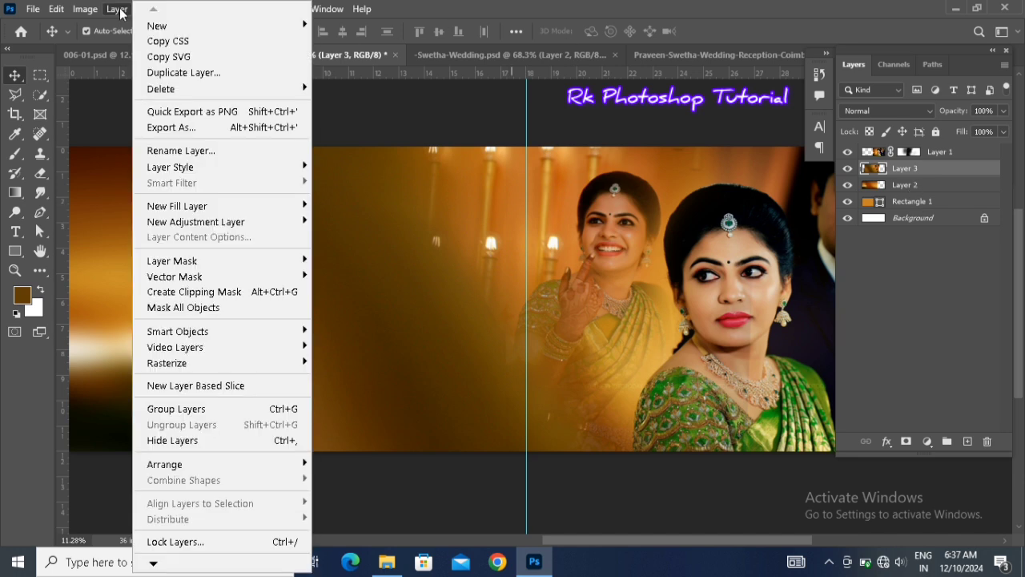
mouse_move(171, 258)
click(355, 280)
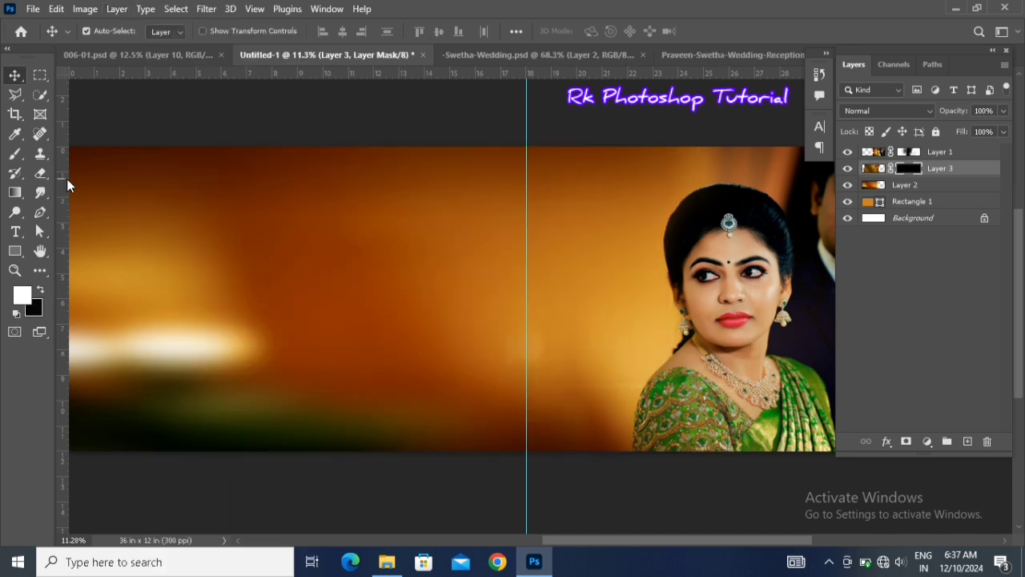
click(15, 154)
mouse_move(586, 256)
mouse_down()
mouse_move(586, 248)
mouse_move(600, 256)
mouse_move(606, 235)
mouse_move(619, 306)
mouse_move(622, 290)
mouse_move(574, 344)
mouse_move(618, 344)
mouse_move(555, 359)
mouse_move(570, 320)
mouse_move(545, 234)
mouse_move(533, 236)
mouse_move(518, 211)
mouse_move(524, 371)
mouse_move(636, 215)
mouse_move(622, 222)
mouse_move(631, 268)
mouse_move(614, 297)
mouse_move(585, 276)
mouse_up()
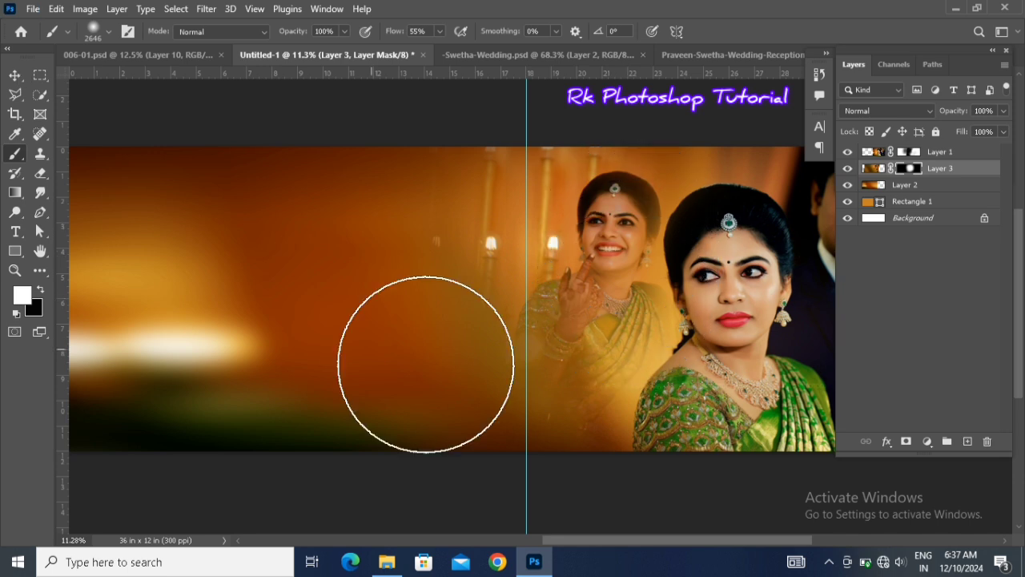
Step: Paint black on Layer 1's mask with a brush of about 1369 px to soften the overlap beside the smiling bride
alt+right_click(679, 280)
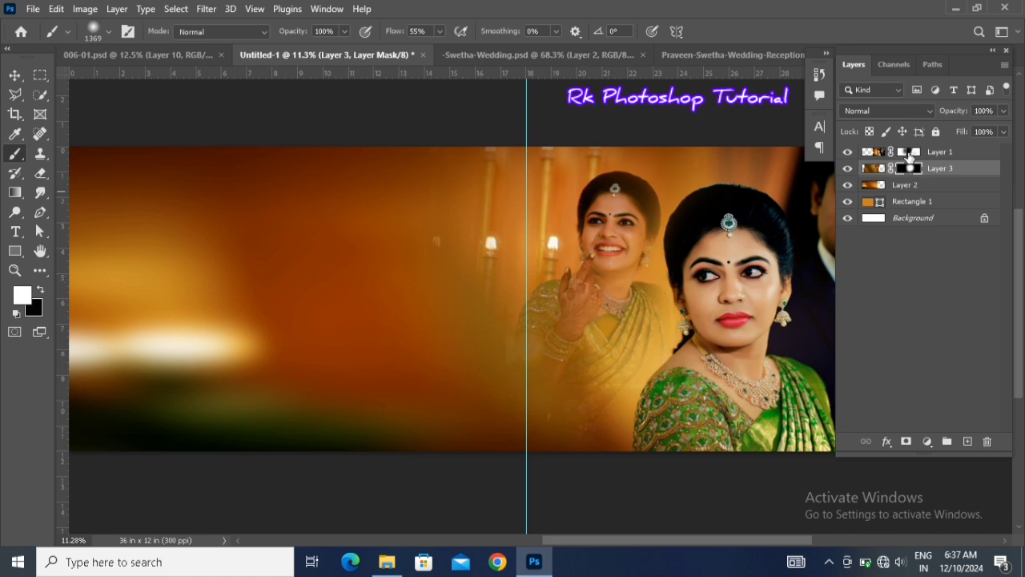
click(915, 152)
key(x)
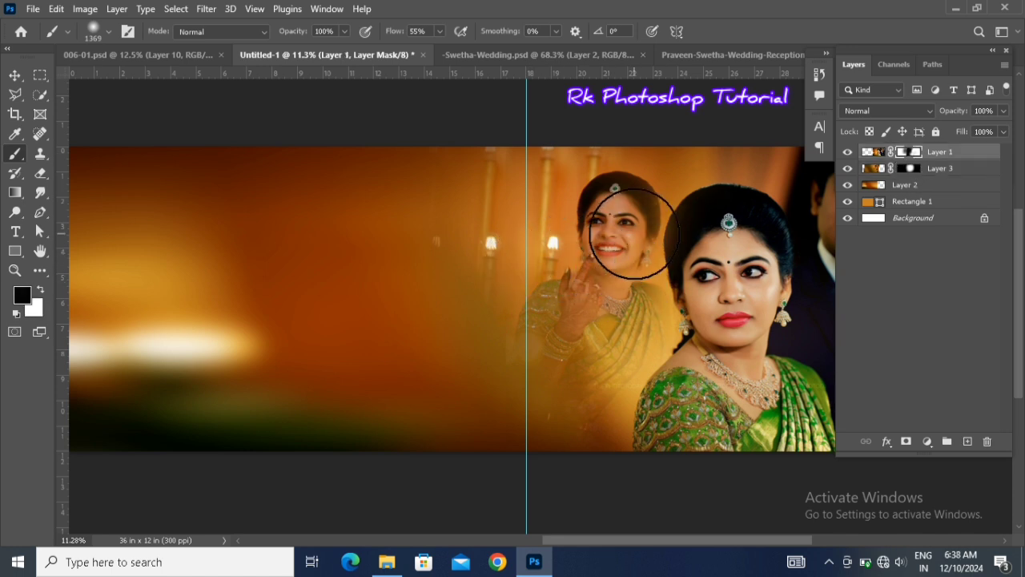
mouse_move(615, 238)
mouse_down()
mouse_move(606, 298)
mouse_move(643, 277)
mouse_up()
key(x)
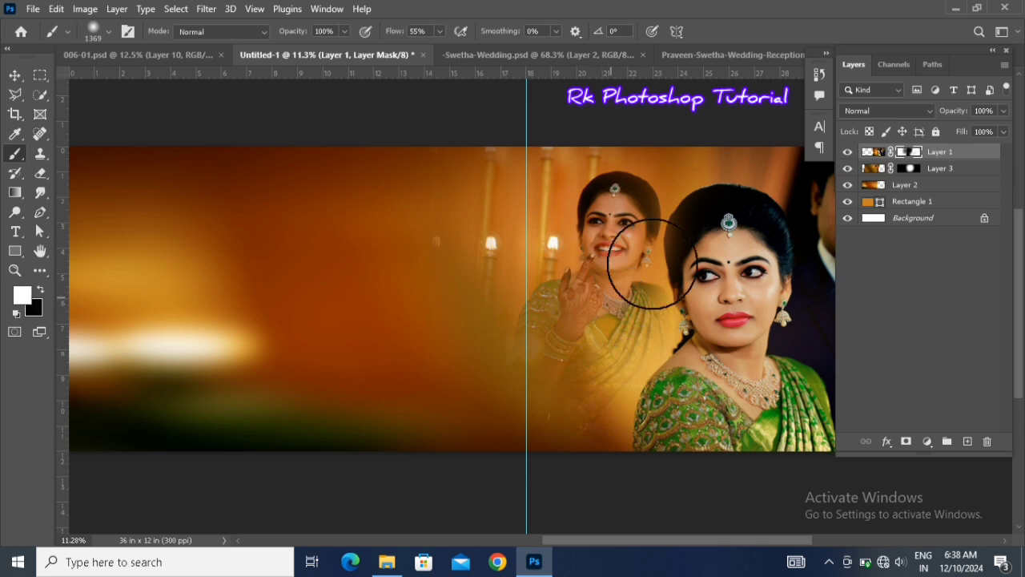
Step: Show Layer 3 in the source wedding PSD and copy its hanging-lights bride photo into the spread above Layer 1
click(15, 75)
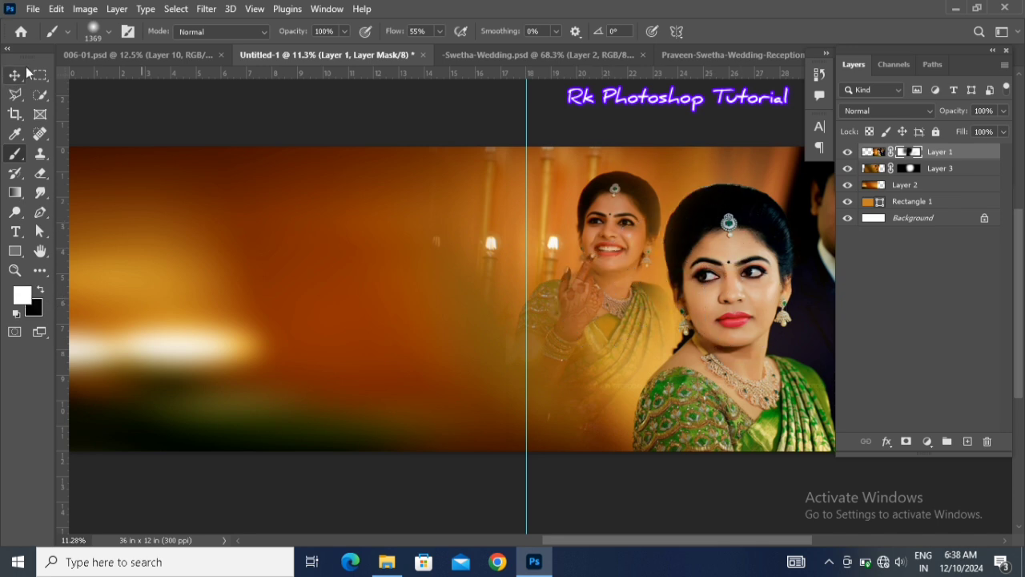
drag(704, 539, 645, 550)
click(869, 152)
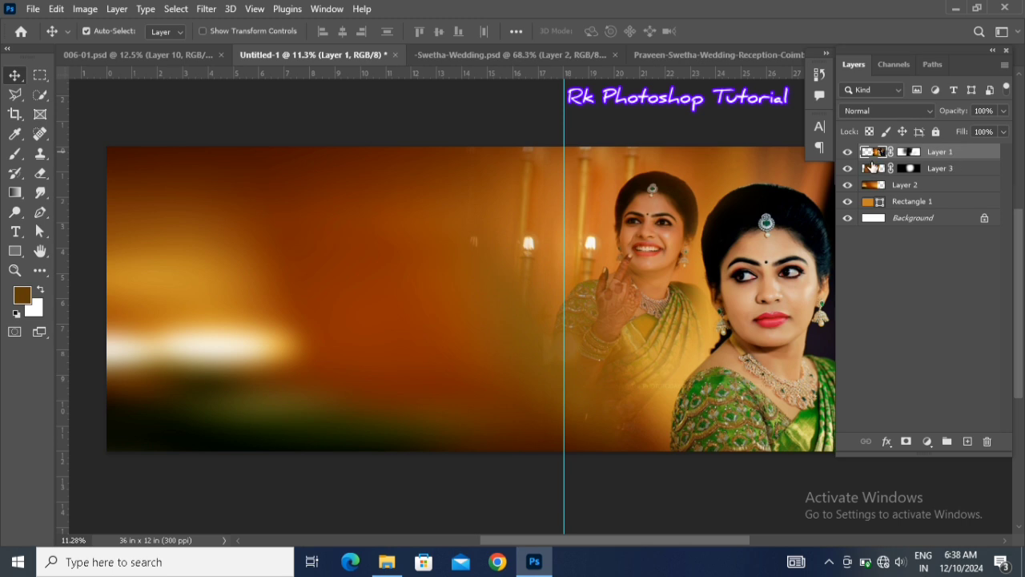
click(556, 54)
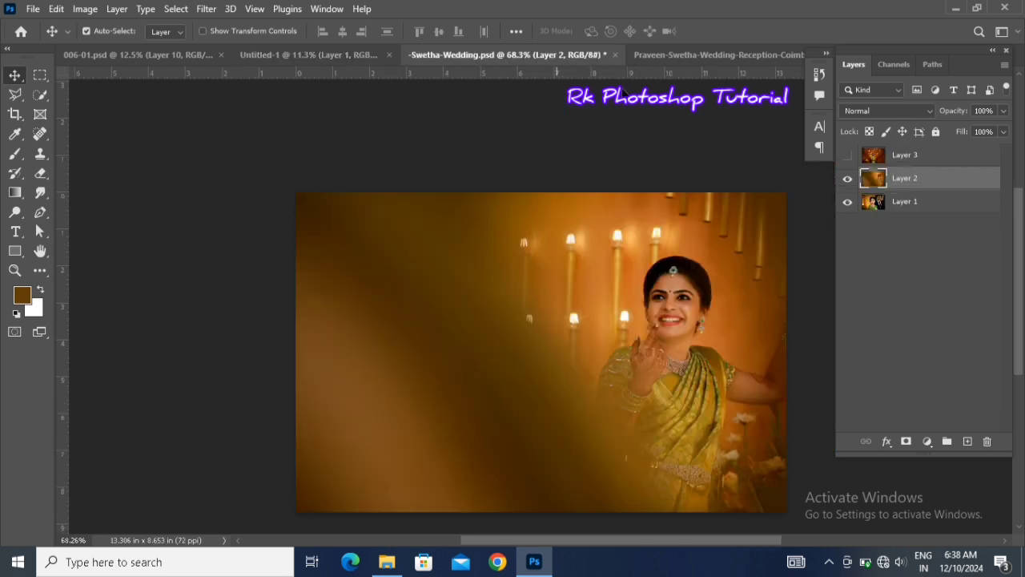
click(848, 155)
scroll(503, 338, down, 1)
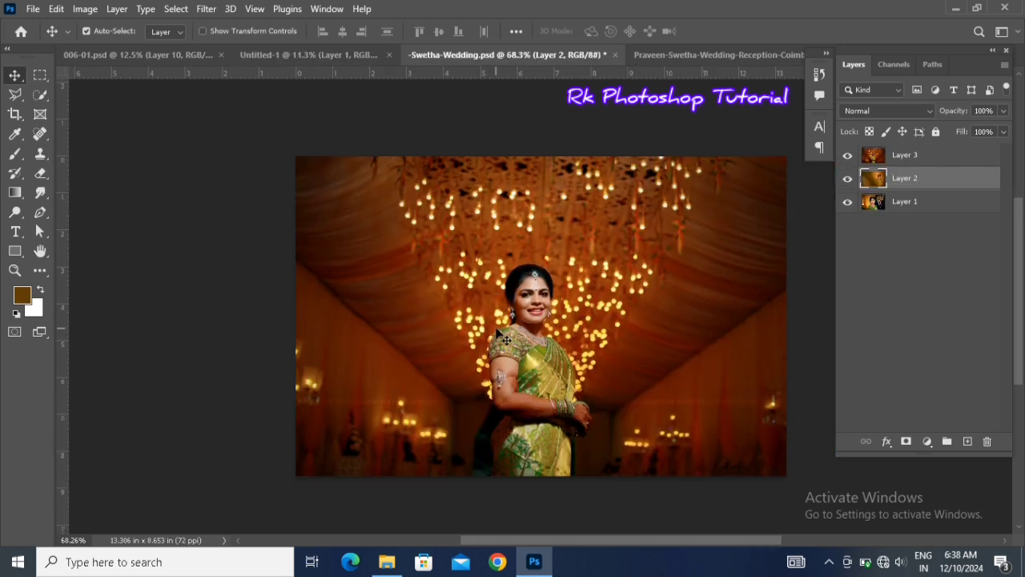
drag(535, 308, 338, 306)
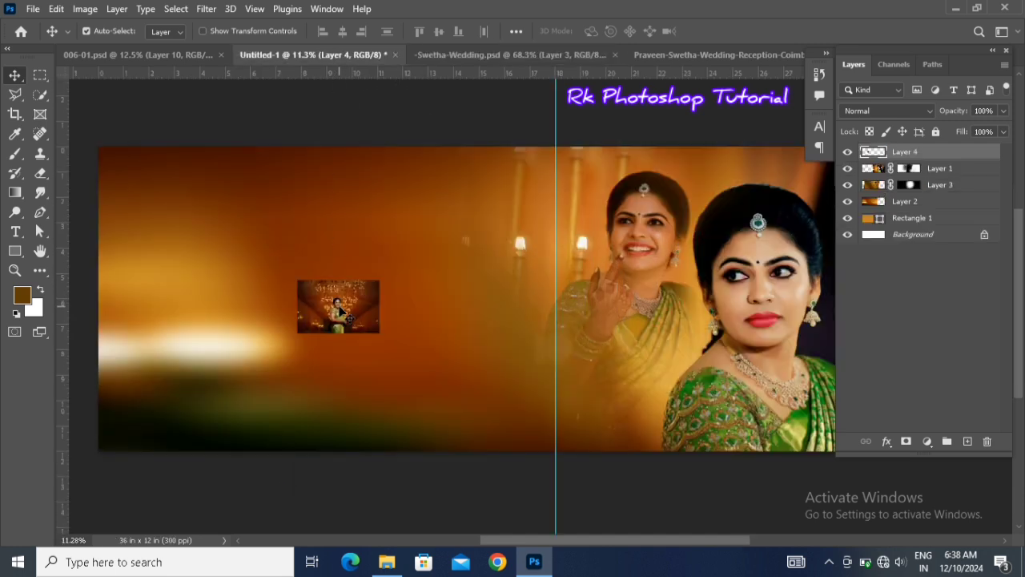
Step: Enlarge the hanging-lights bride photo to fill the spread's left half, with the bride standing near the left edge
scroll(339, 310, right, 1)
key(r)
key(v)
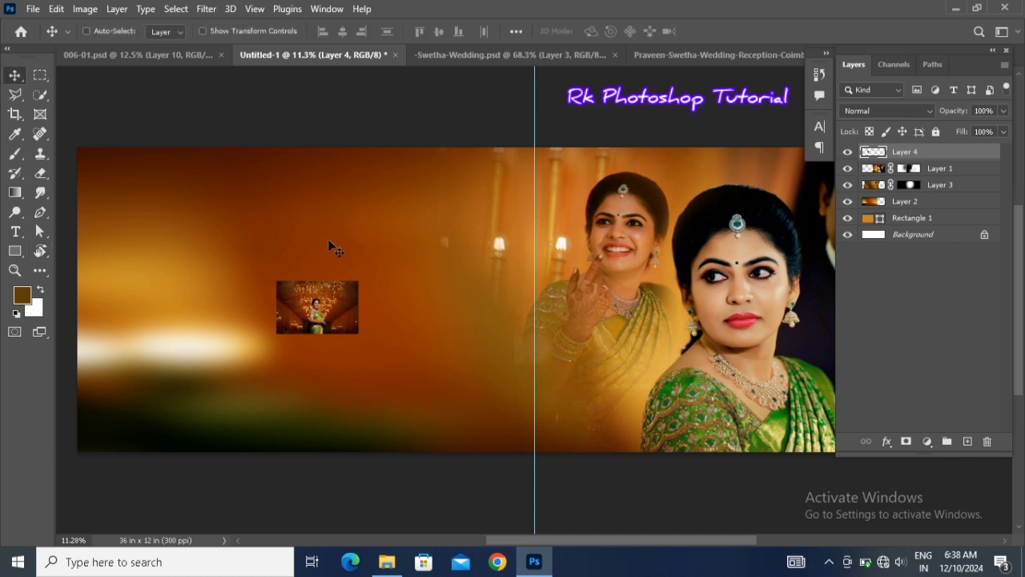
key(t)
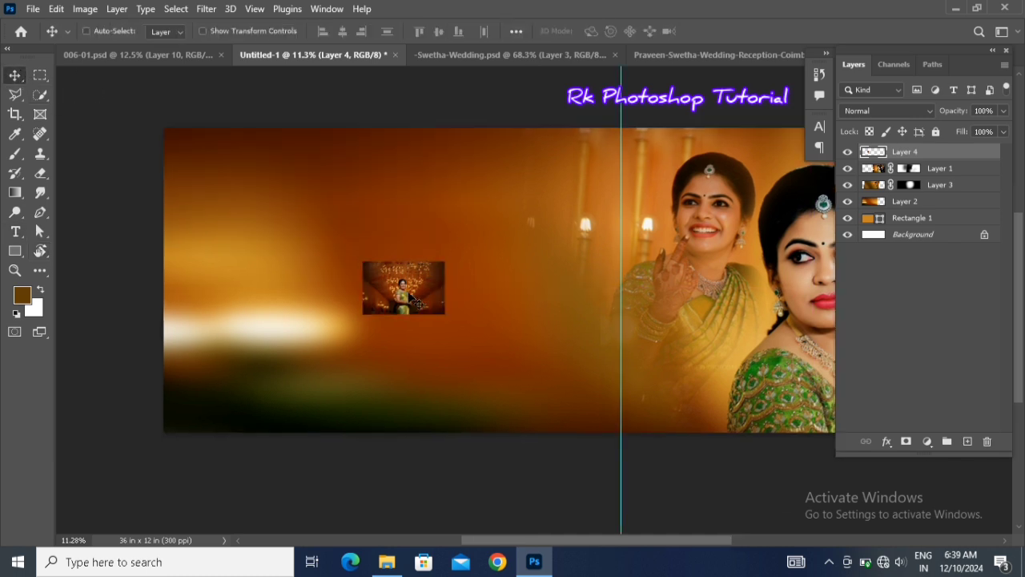
key(ctrl+t)
drag(445, 259, 687, 257)
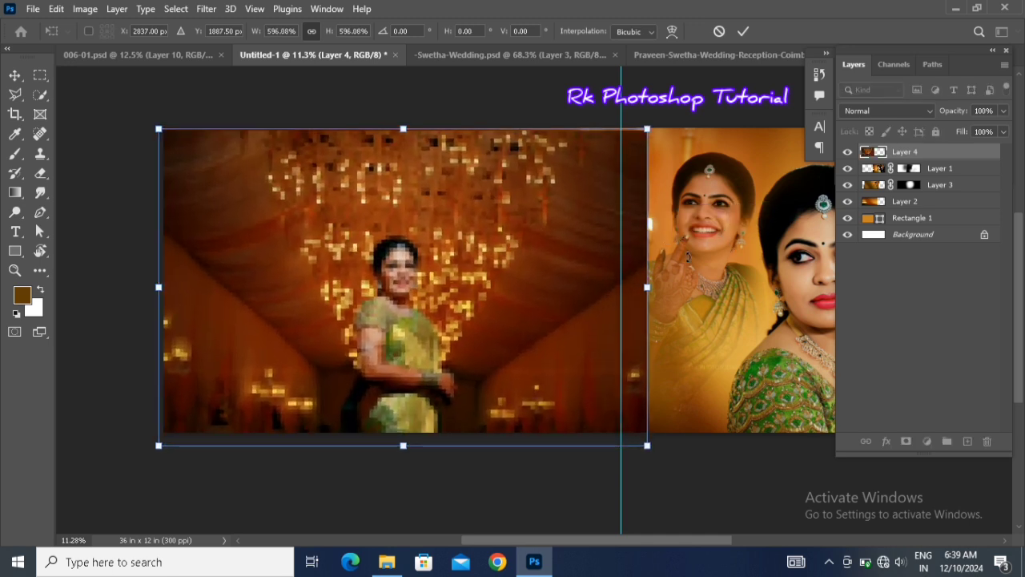
drag(524, 320, 512, 316)
drag(641, 122, 721, 127)
drag(461, 337, 369, 291)
key(Return)
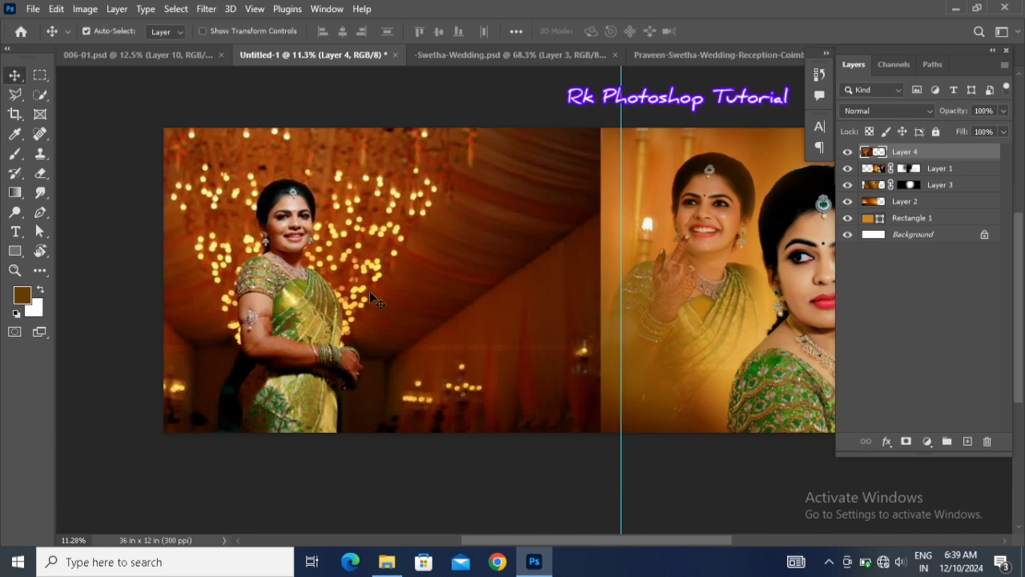
Step: Add a hide-all mask to Layer 4 and paint white to reveal the standing bride and lights, blending into the background
click(115, 9)
mouse_move(159, 264)
click(325, 276)
key(b)
key(x)
mouse_move(309, 285)
mouse_down()
mouse_move(396, 345)
mouse_move(438, 346)
mouse_up()
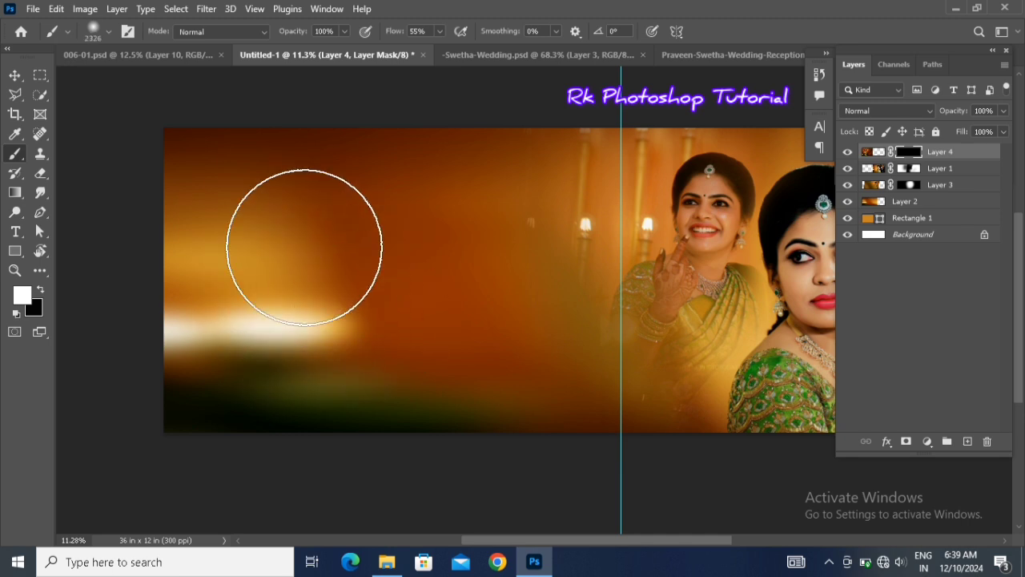
mouse_move(305, 248)
mouse_down()
mouse_move(290, 299)
mouse_move(273, 211)
mouse_move(251, 218)
mouse_move(236, 340)
mouse_move(360, 336)
mouse_move(193, 325)
mouse_move(376, 351)
mouse_move(393, 304)
mouse_move(389, 224)
mouse_move(380, 211)
mouse_move(318, 202)
mouse_move(265, 404)
mouse_move(282, 328)
mouse_move(350, 370)
mouse_move(394, 353)
mouse_move(385, 339)
mouse_move(407, 327)
mouse_move(356, 321)
mouse_up()
click(13, 76)
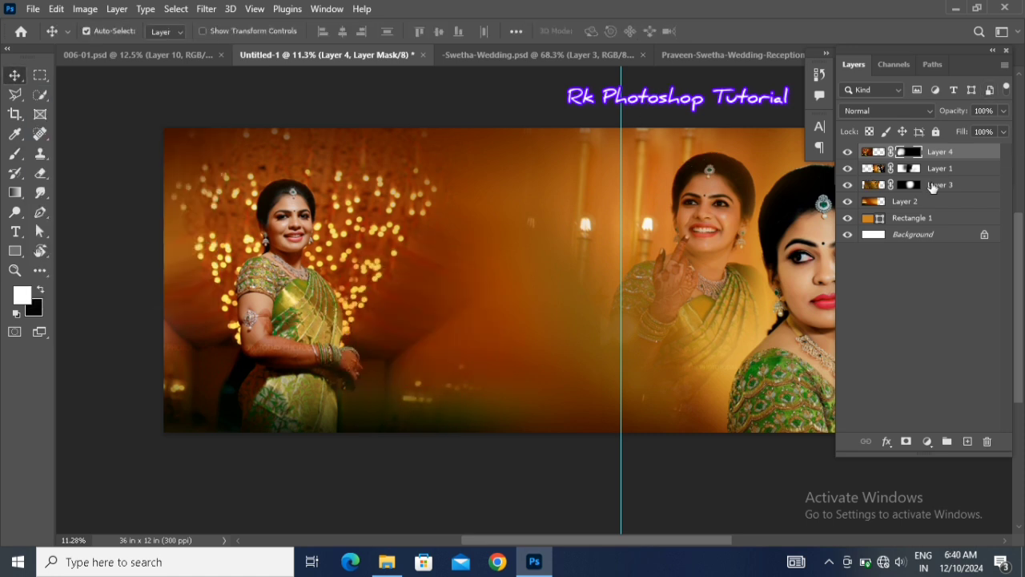
Step: Draw a white rectangle of about 1092 x 1415 px above Layer 4, to the right of the standing bride
click(866, 151)
click(14, 250)
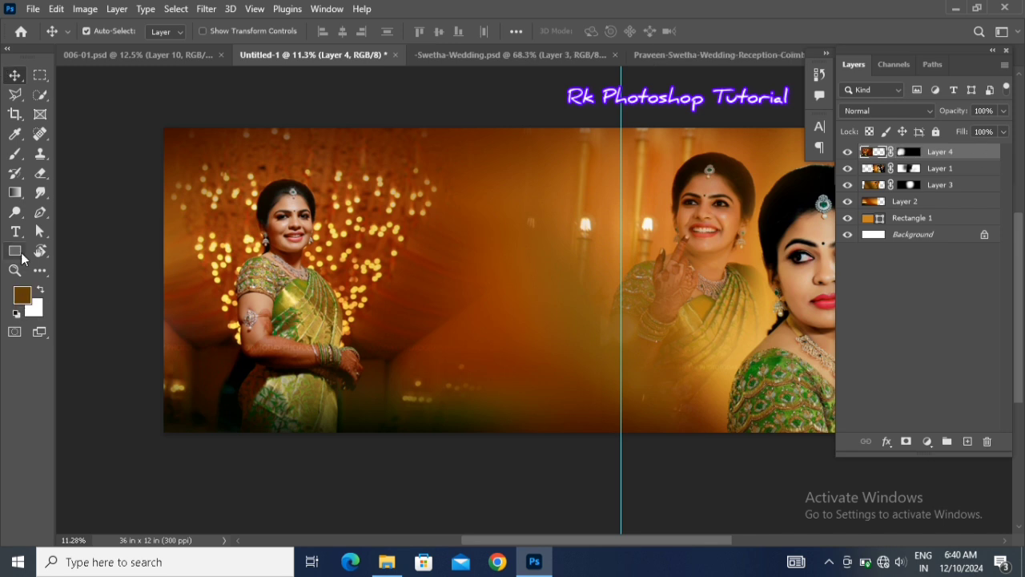
click(48, 252)
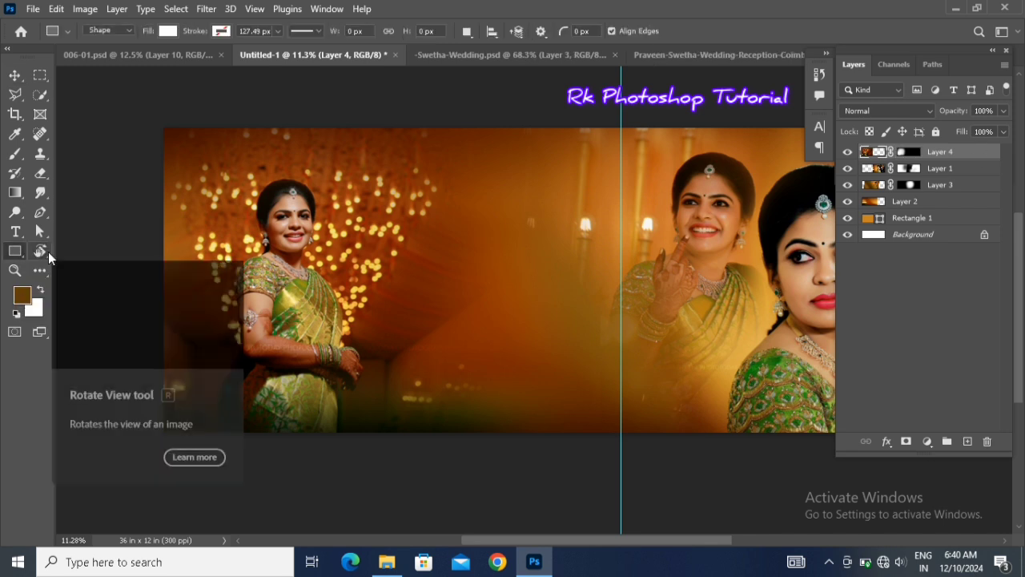
drag(391, 186, 483, 305)
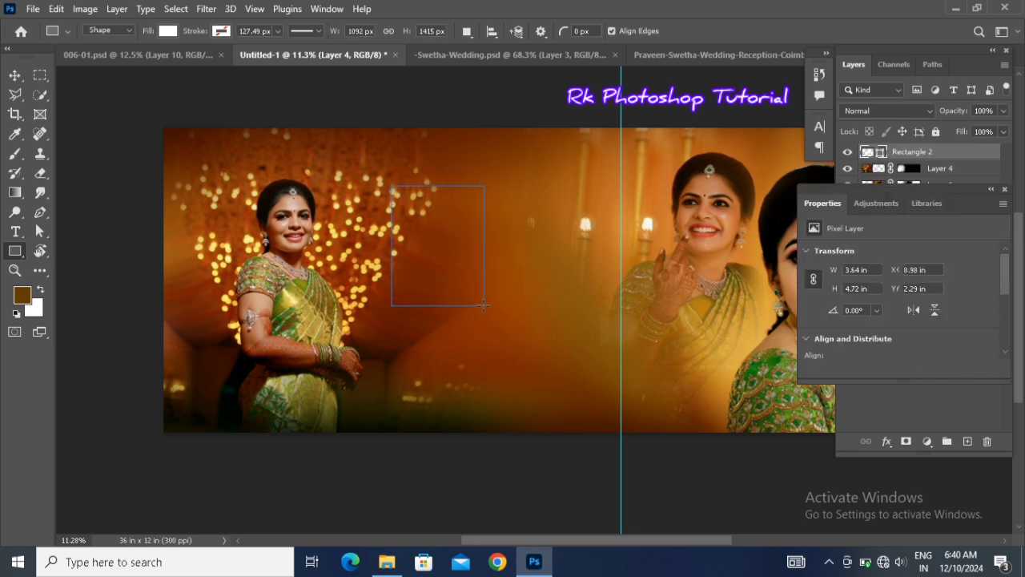
click(1006, 190)
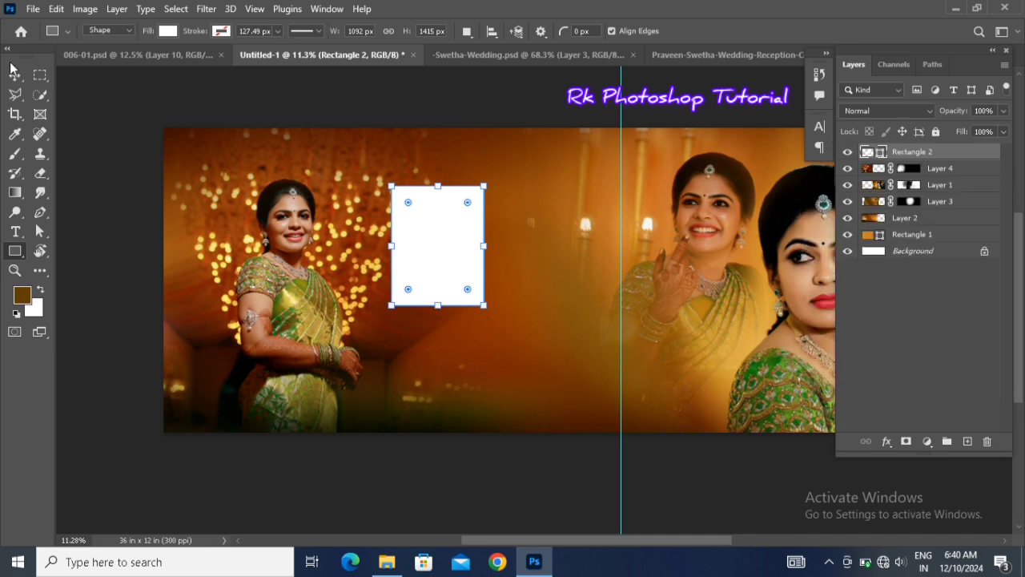
Step: Change the new rectangle's fill colour to black (000000)
click(14, 76)
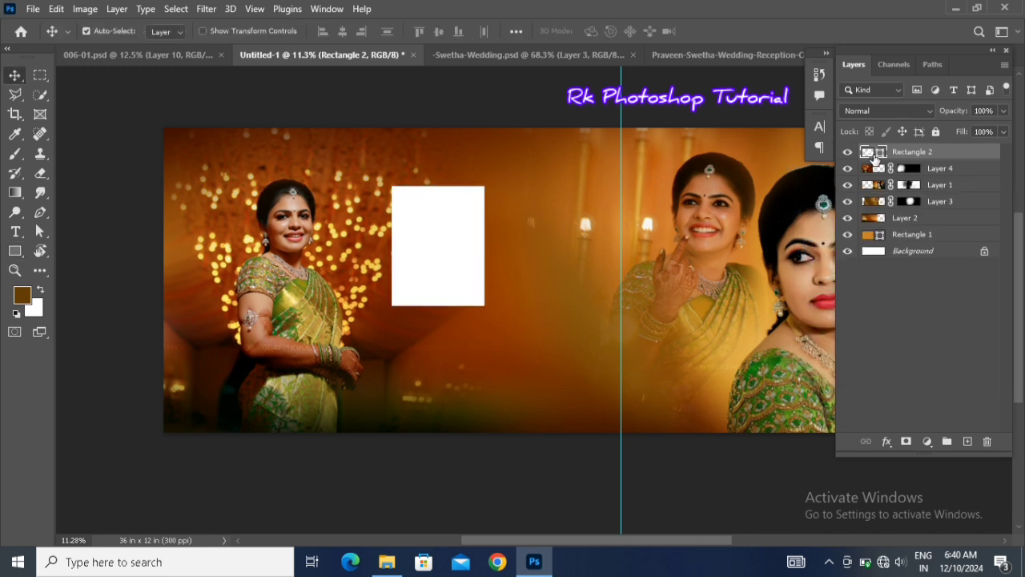
double_click(882, 152)
drag(638, 411, 604, 461)
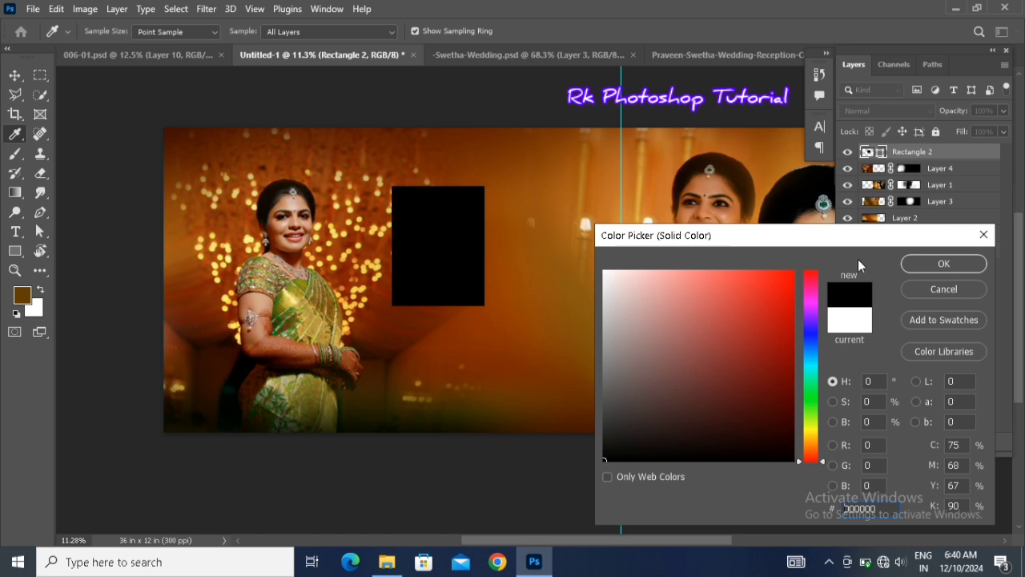
click(942, 265)
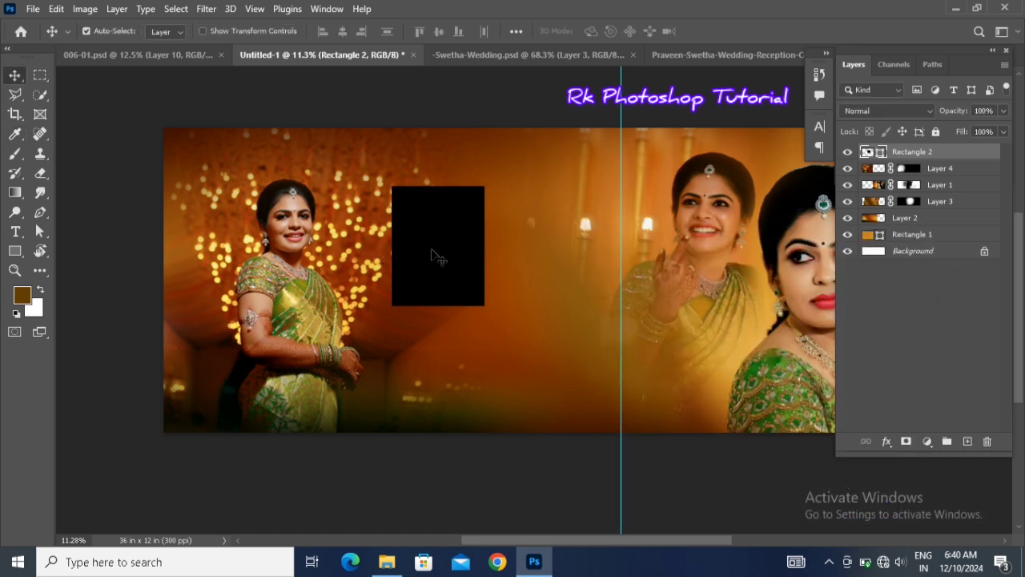
Step: Duplicate the black rectangle and scale the copy to about 904 x 1171 px, touching the original's lower-right corner
drag(426, 269, 522, 364)
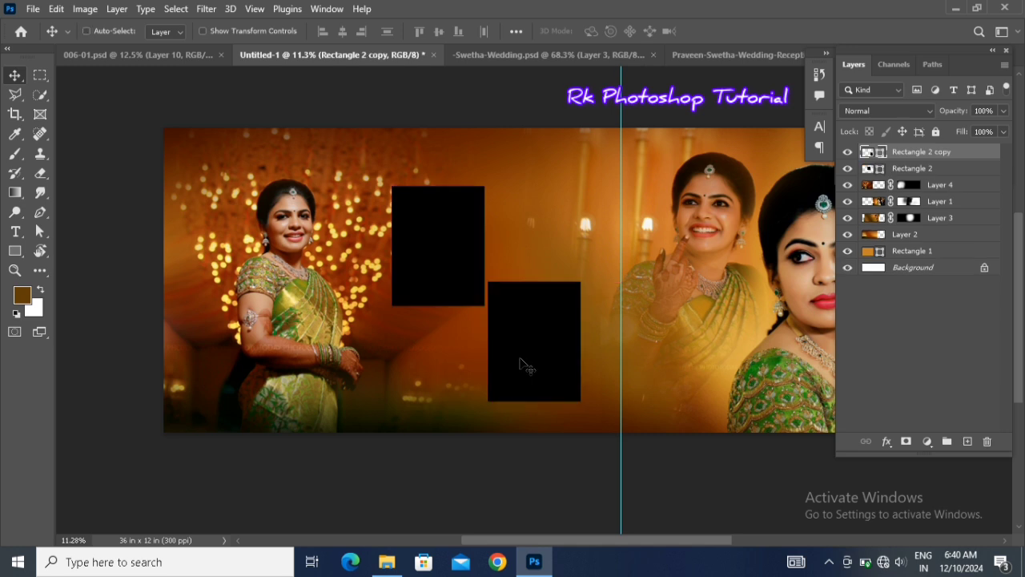
key(ctrl+r)
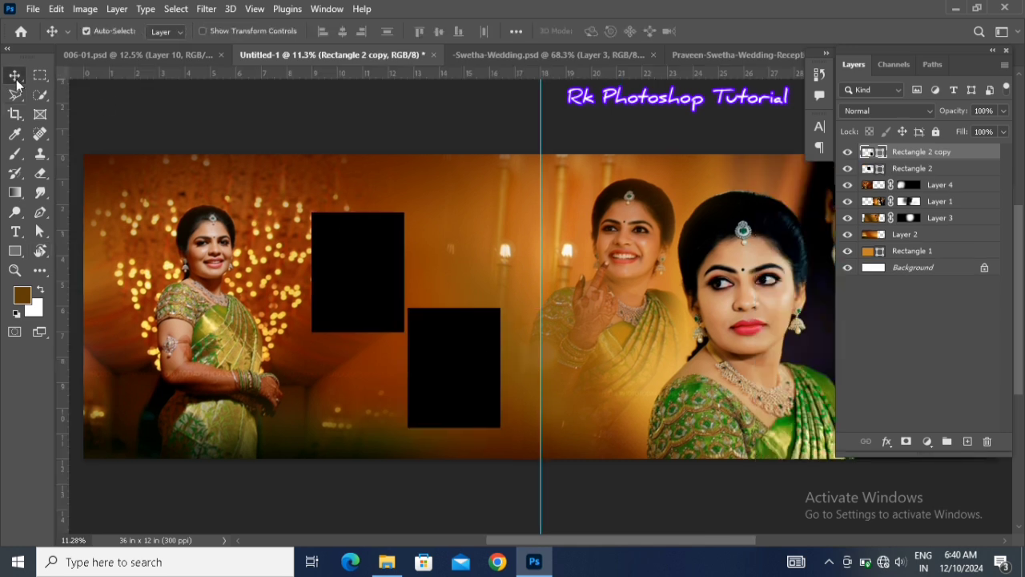
scroll(455, 380, down, 1)
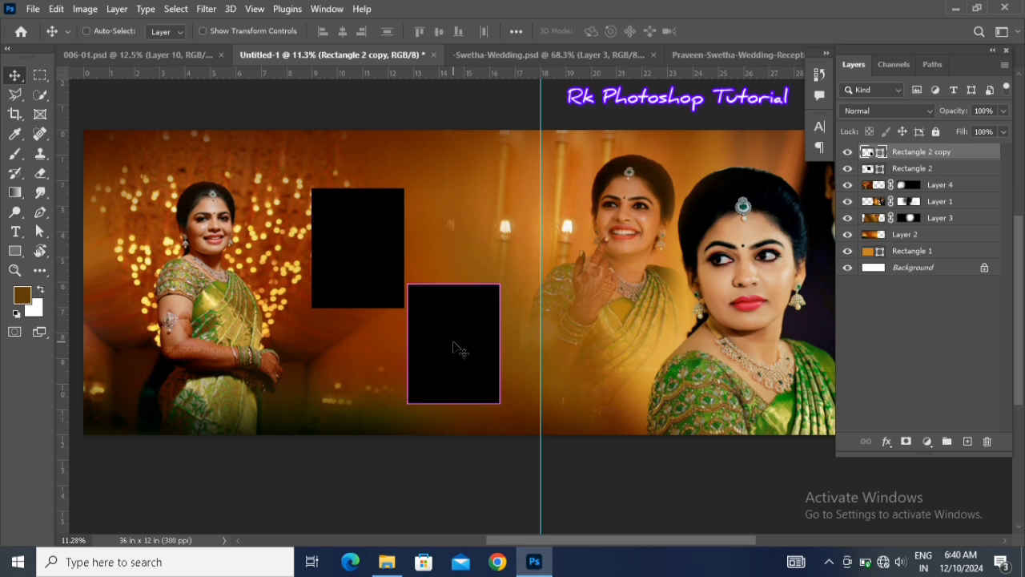
key(ctrl+t)
drag(498, 403, 504, 341)
key(Return)
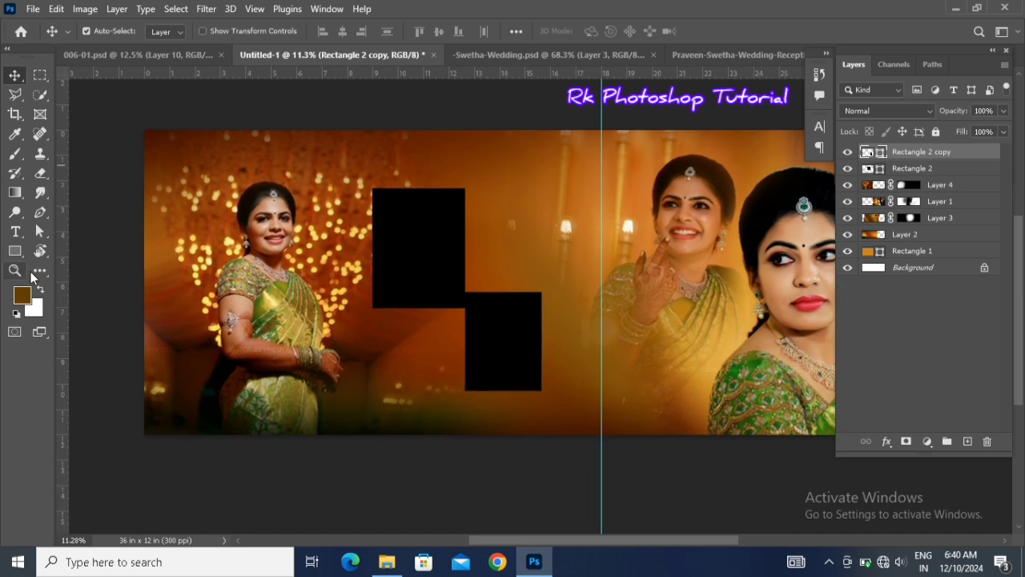
Step: Draw a black circle about 732 px across and place it over the corner where the two rectangles meet
click(18, 248)
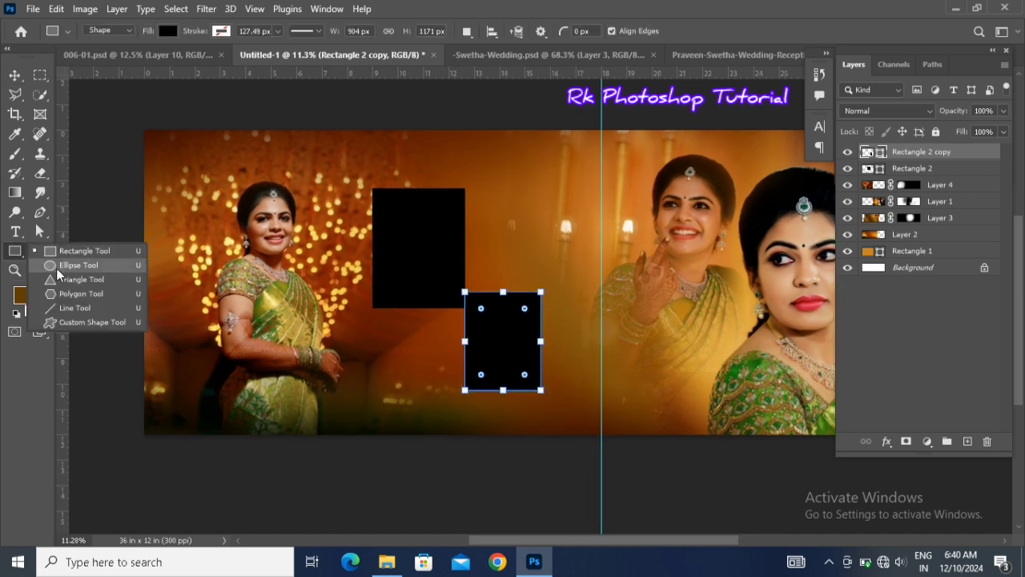
key(shift+u)
drag(538, 193, 600, 251)
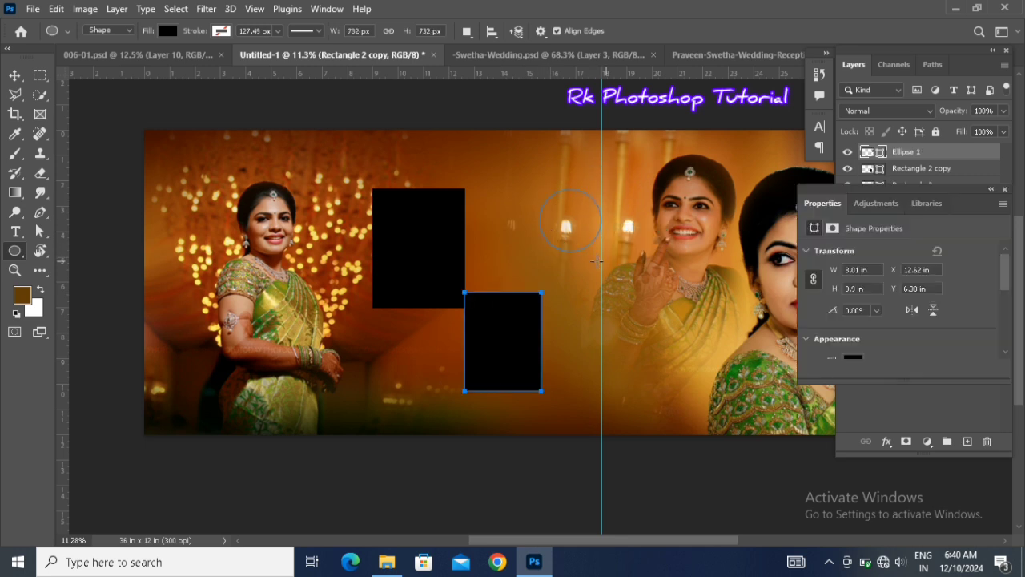
click(1005, 190)
click(14, 74)
drag(589, 218, 485, 286)
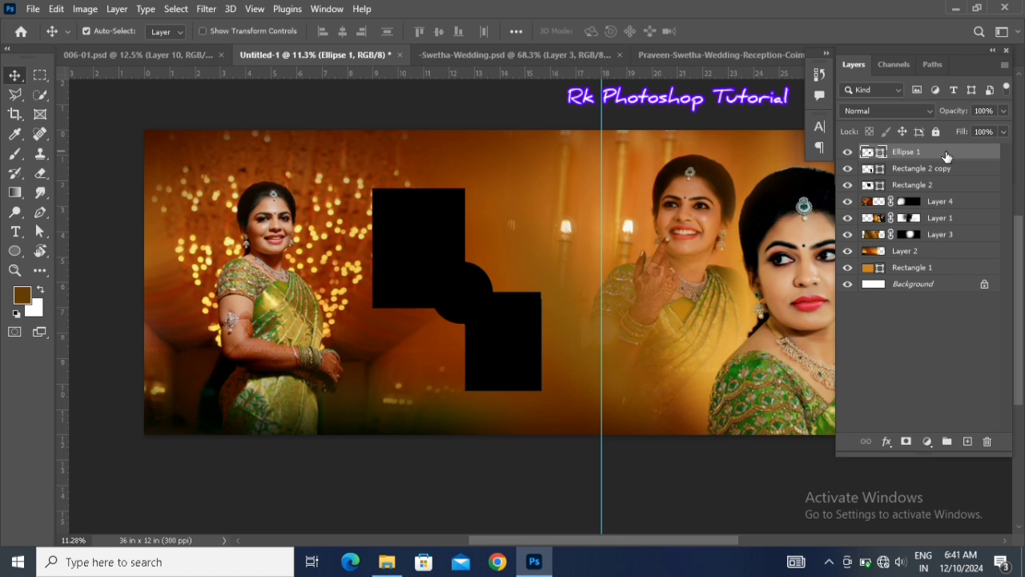
Step: Add a thick white stroke, positioned inside, to the black circle's layer
double_click(946, 153)
click(484, 314)
drag(650, 162, 737, 169)
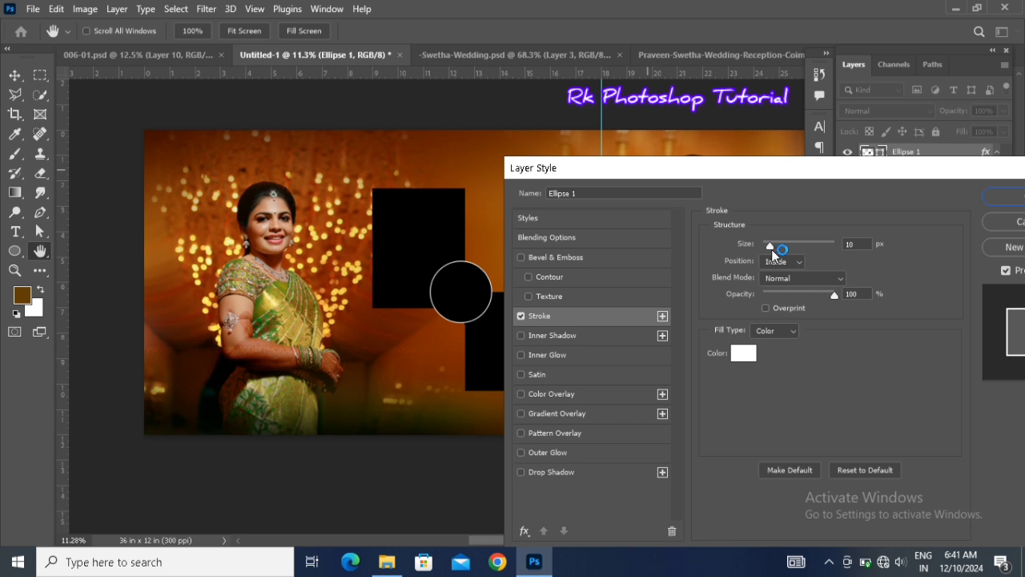
drag(770, 244, 783, 244)
click(998, 197)
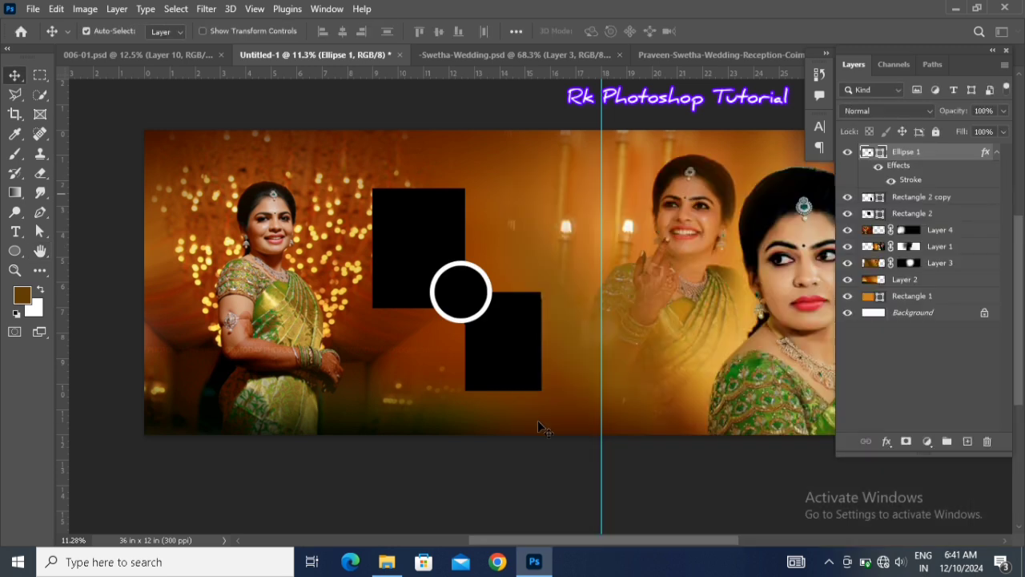
Step: Duplicate the lower black rectangle and place the copy directly above it, beside the large rectangle and nearly level with its top edge
click(498, 358)
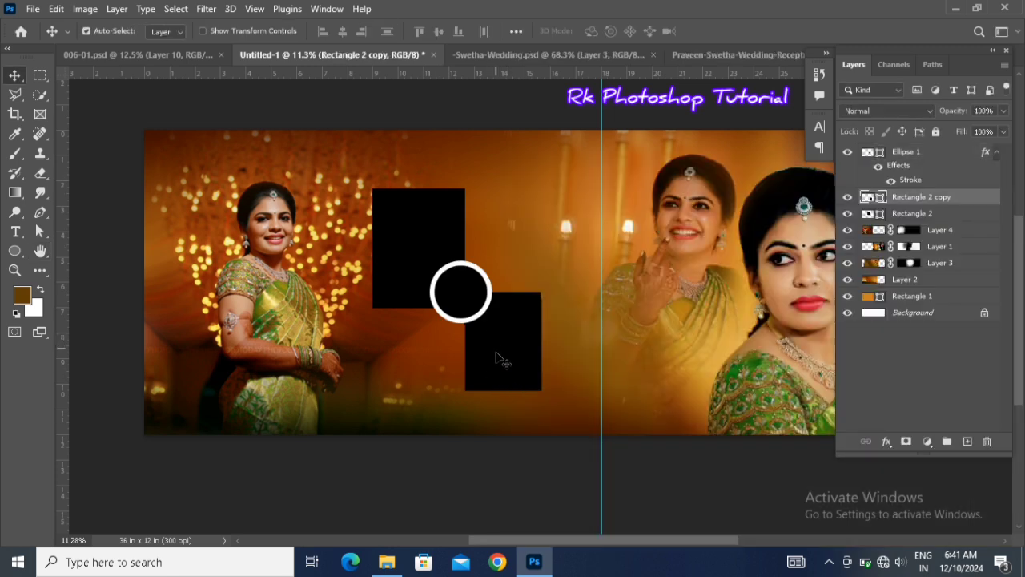
drag(497, 369, 496, 261)
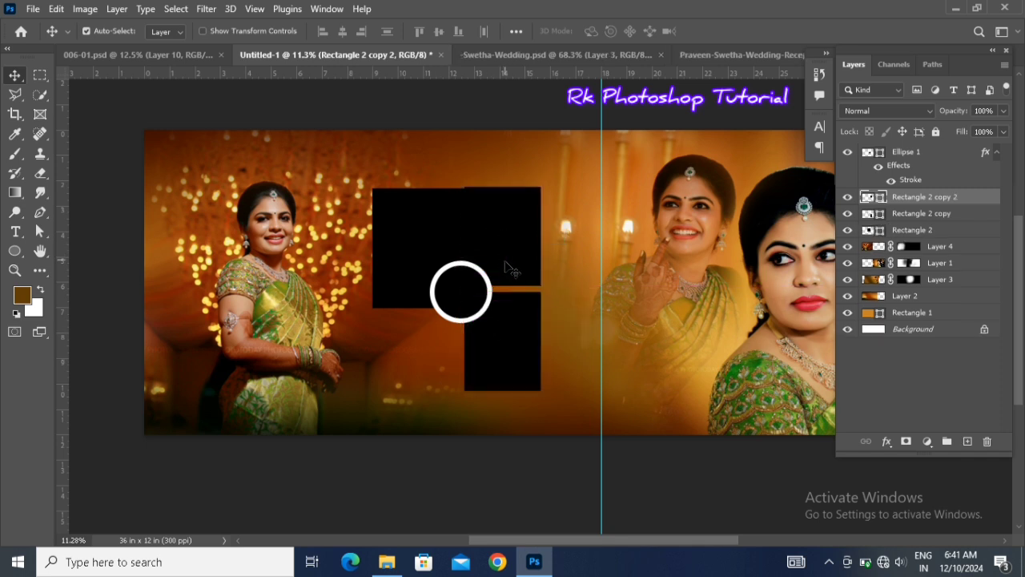
key(shift+Down)
key(shift+Down)
key(shift+Down)
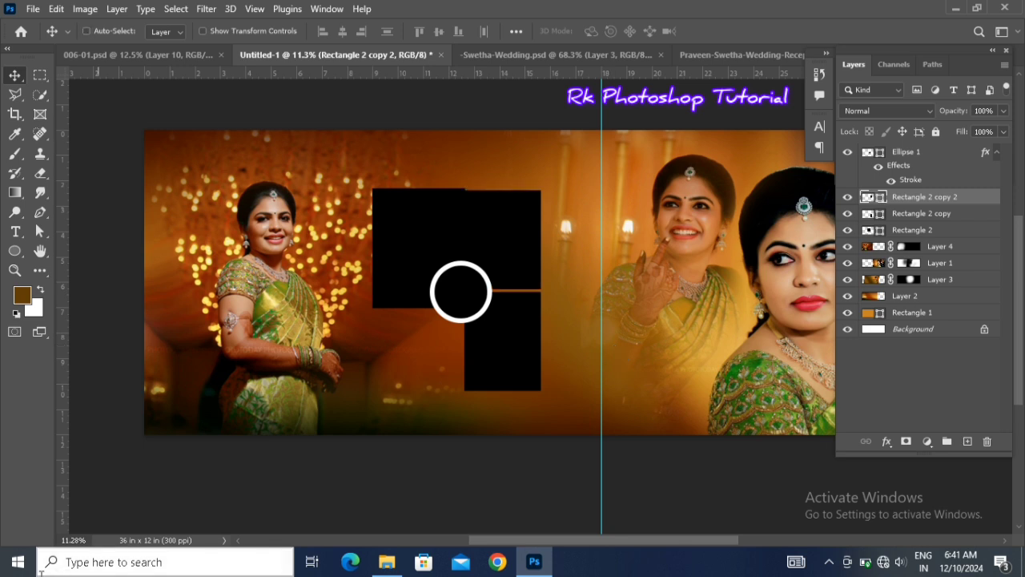
key(t)
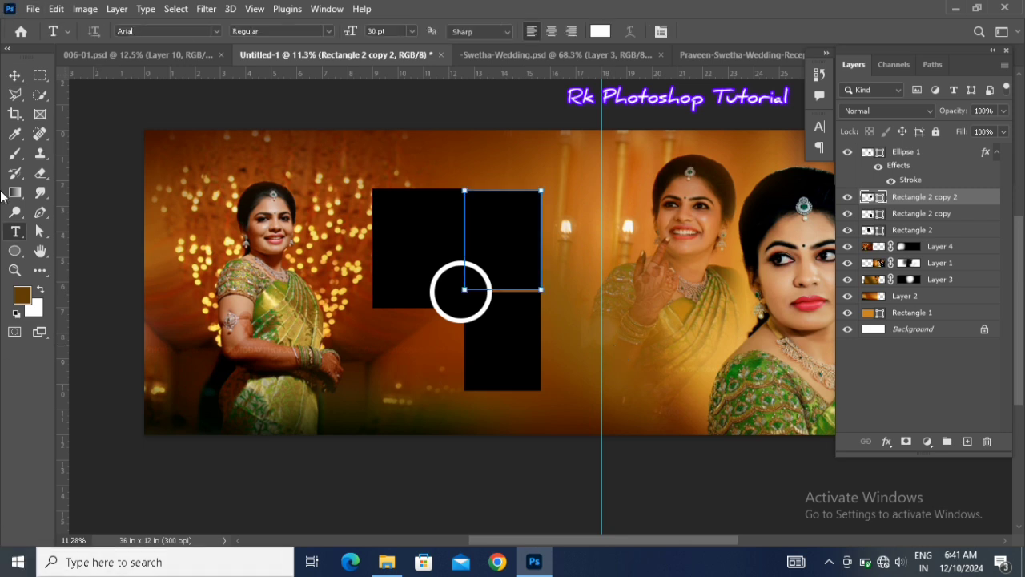
click(15, 75)
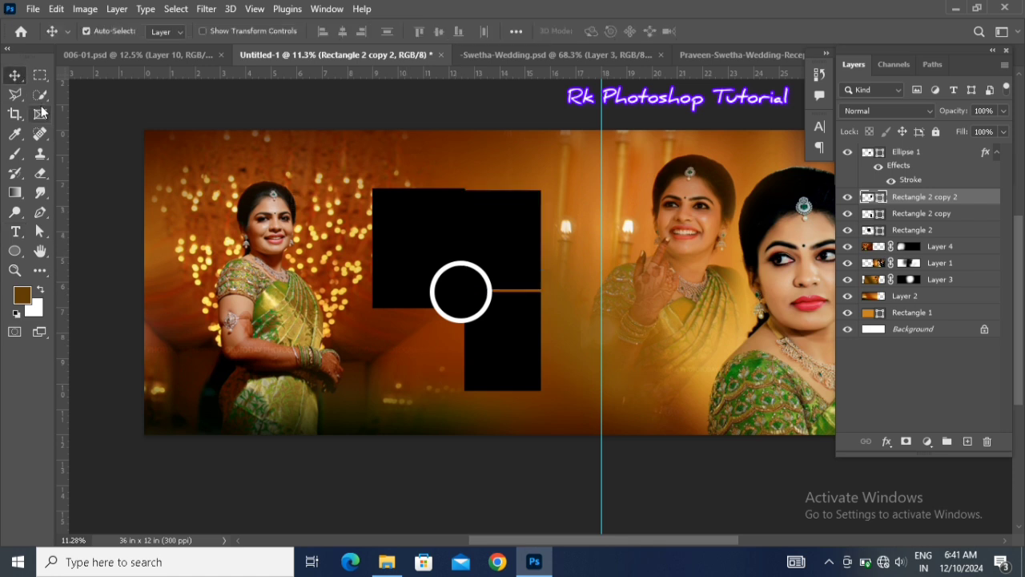
Step: Scale the new rectangle copy to about 83% around its centre and nudge it down to leave narrow gaps to its neighbours
key(ctrl+t)
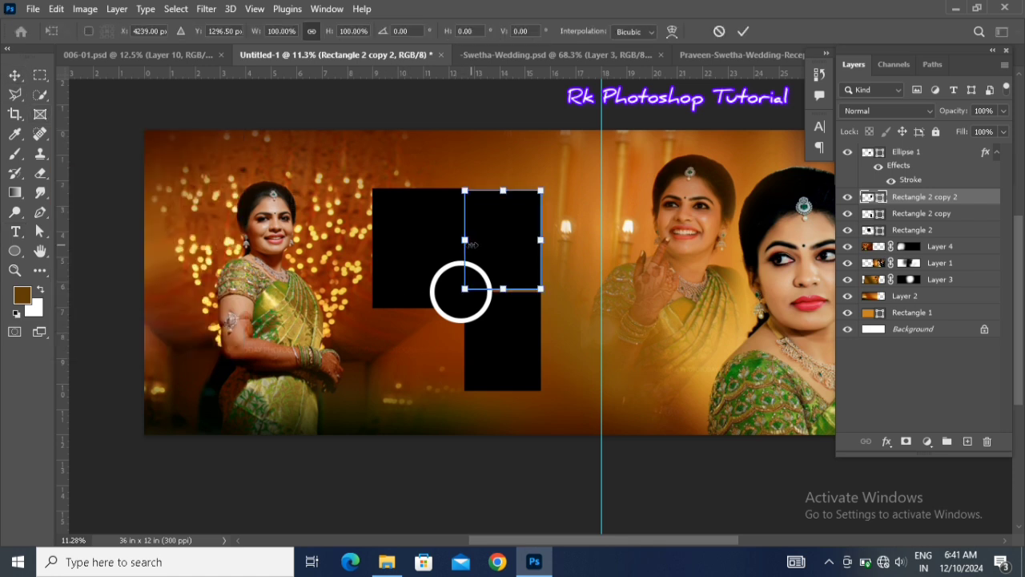
drag(465, 240, 467, 242)
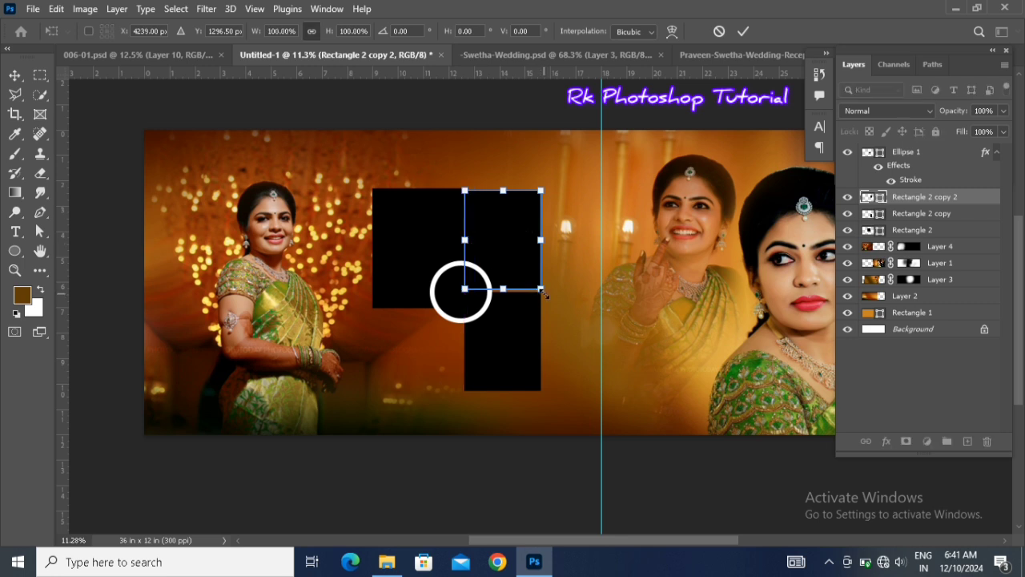
mouse_move(545, 295)
mouse_down()
mouse_move(538, 274)
mouse_move(540, 286)
mouse_up()
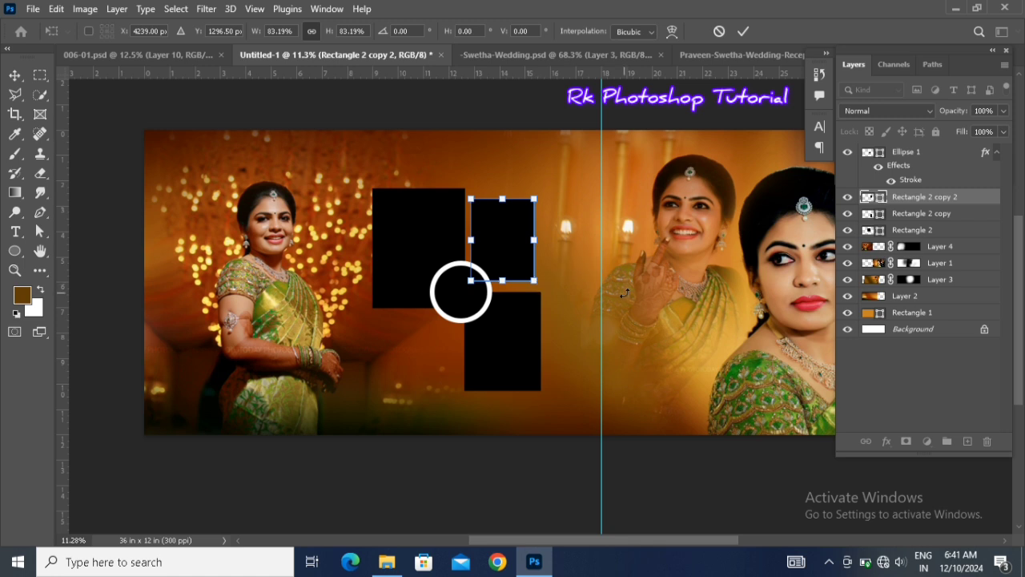
key(Return)
key(shift+Down)
key(shift+Down)
key(shift+Down)
key(shift+Down)
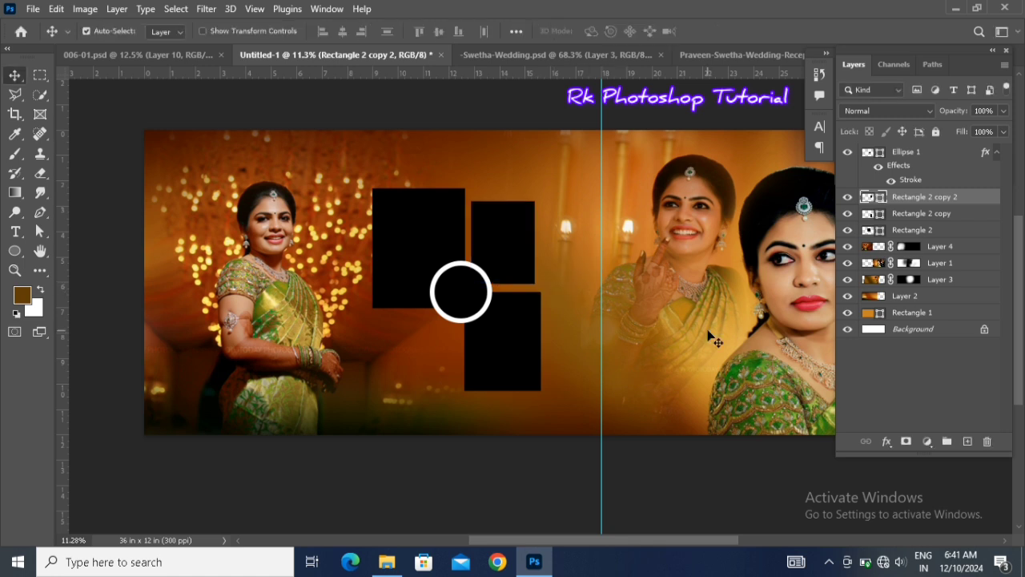
key(shift+Down)
key(shift+Down)
key(shift+Down)
Step: Bring the photo of the bride touching her earrings into the album spread above the large rectangle and clip it to that rectangle
click(439, 252)
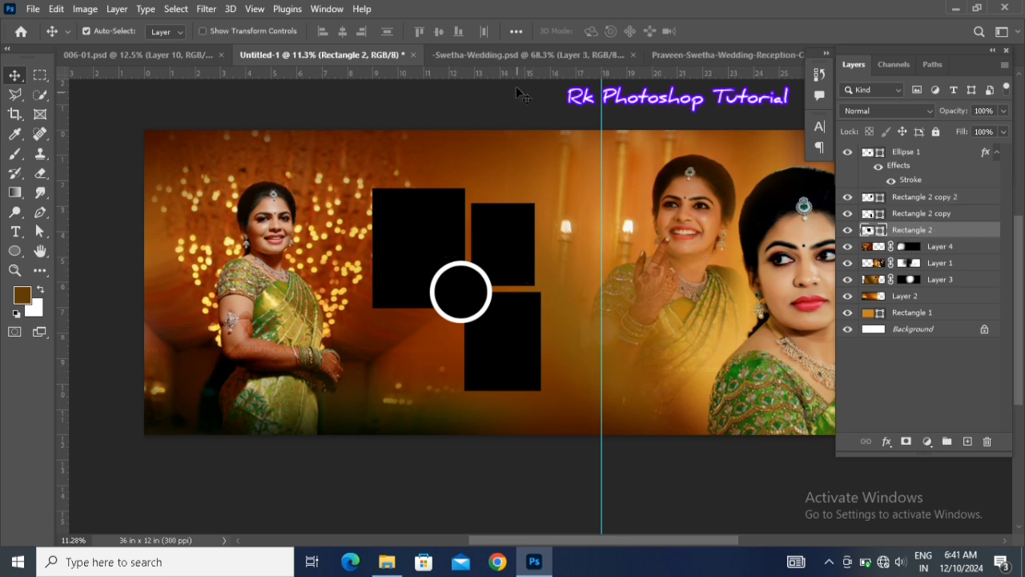
click(517, 56)
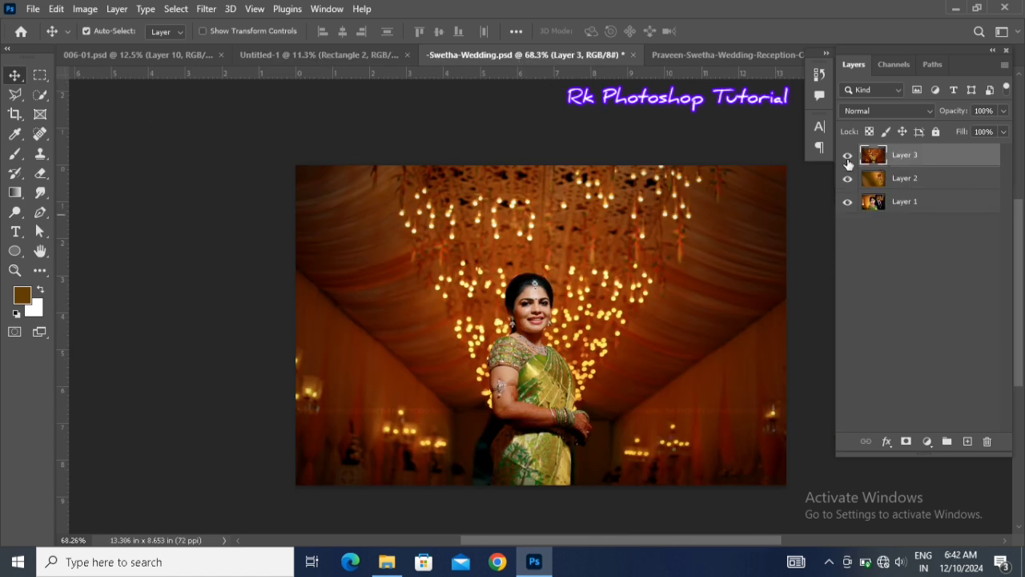
click(710, 55)
drag(501, 292, 398, 149)
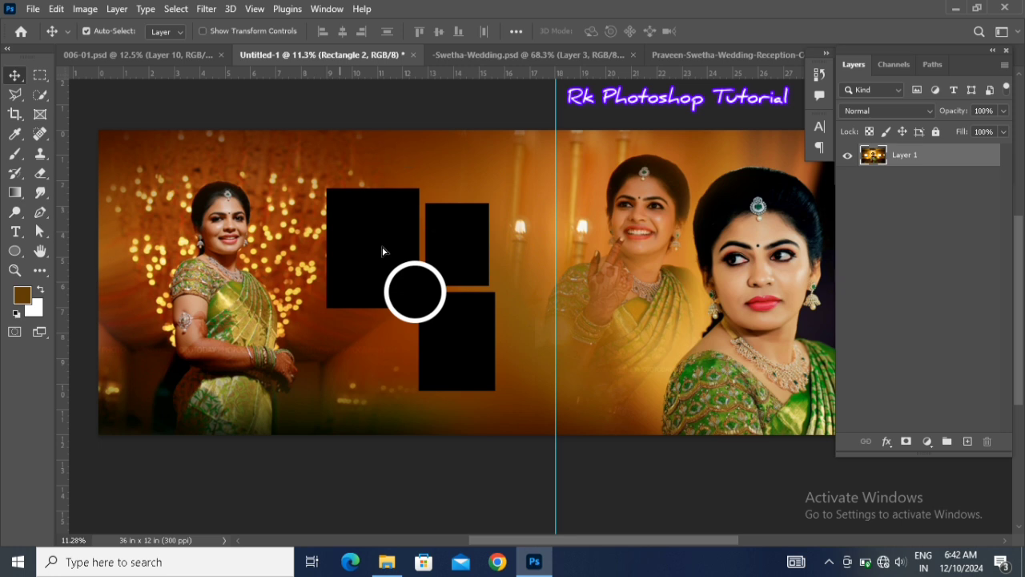
drag(383, 252, 394, 253)
right_click(914, 232)
click(828, 299)
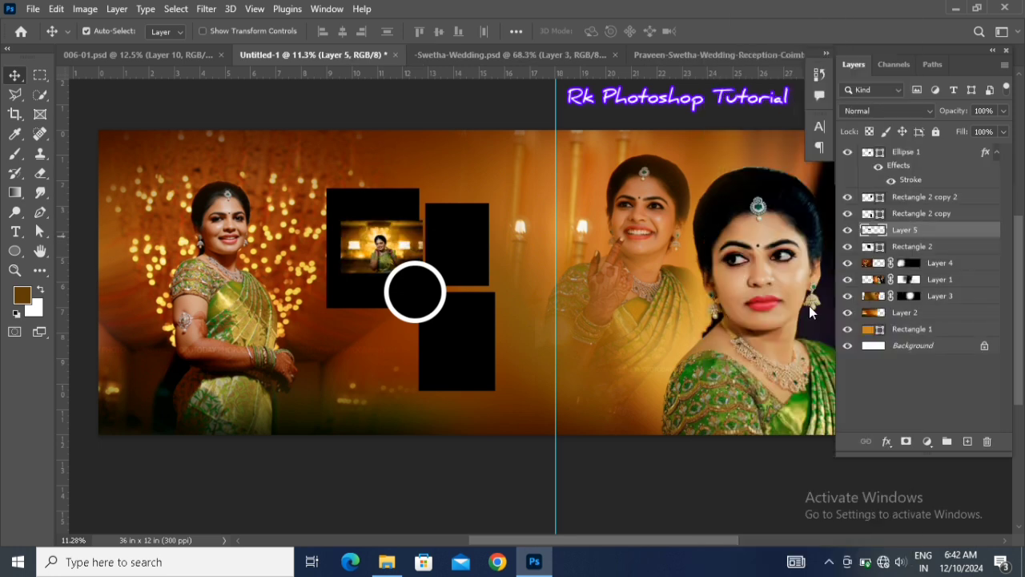
Step: Scale the clipped photo to about 296% and position it so the bride fills the large rectangular frame
key(ctrl)
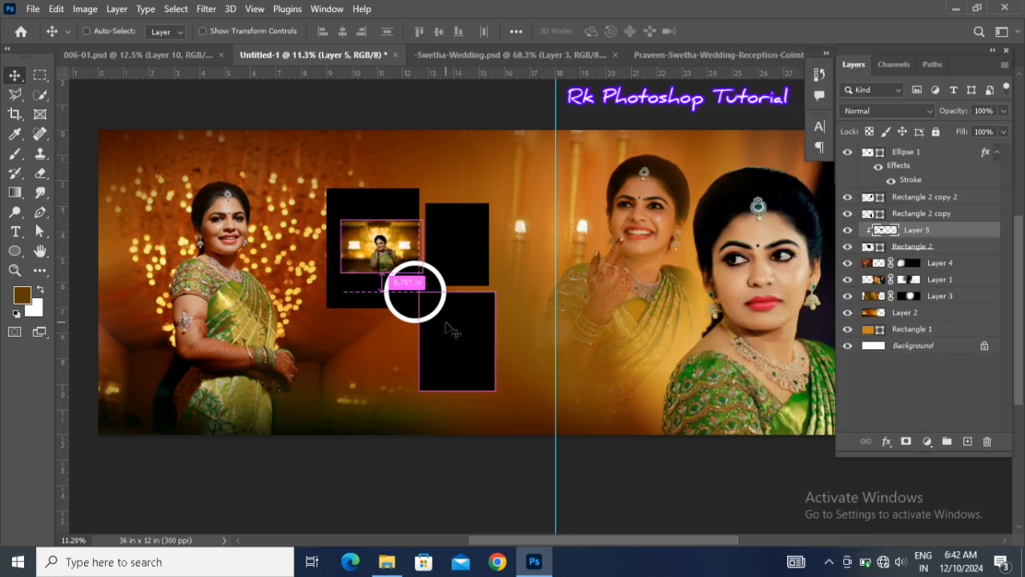
key(ctrl+t)
drag(422, 219, 503, 168)
drag(442, 265, 426, 248)
key(Down)
key(Down)
key(Down)
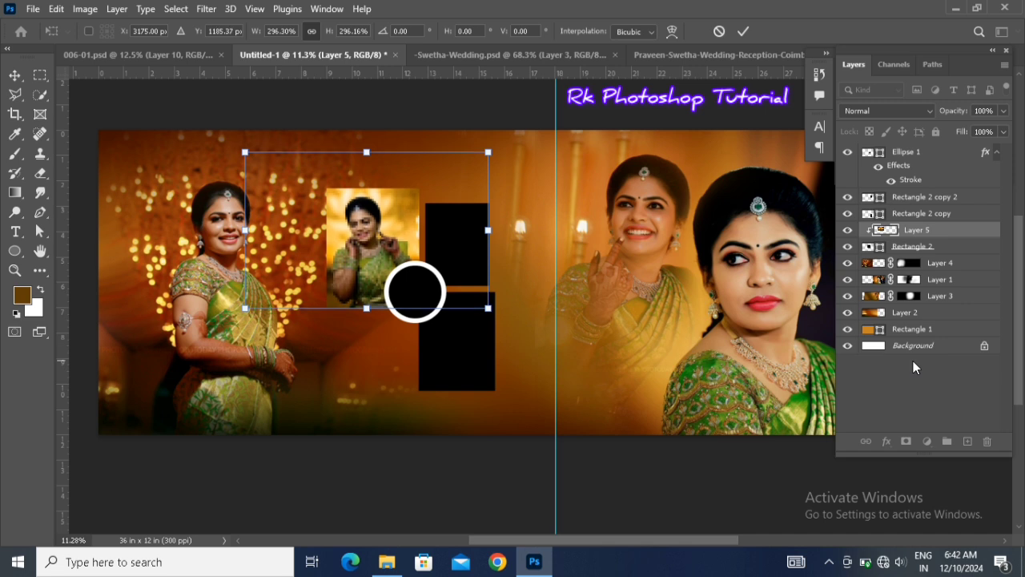
key(Right)
key(Return)
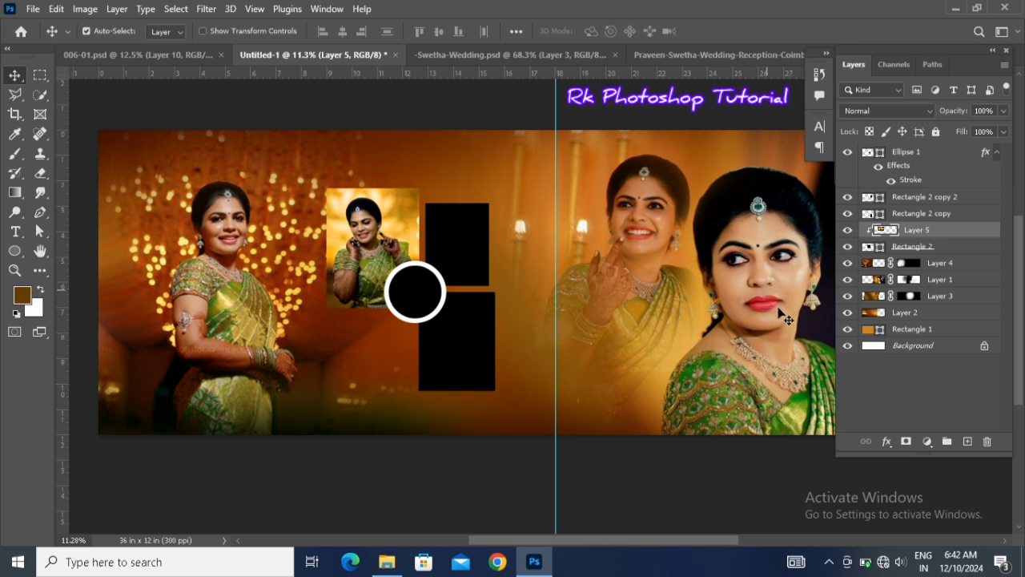
Step: Add a thin white stroke, positioned inside, to the Rectangle 2 layer holding the clipped photo
scroll(580, 276, up, 1)
drag(406, 340, 539, 344)
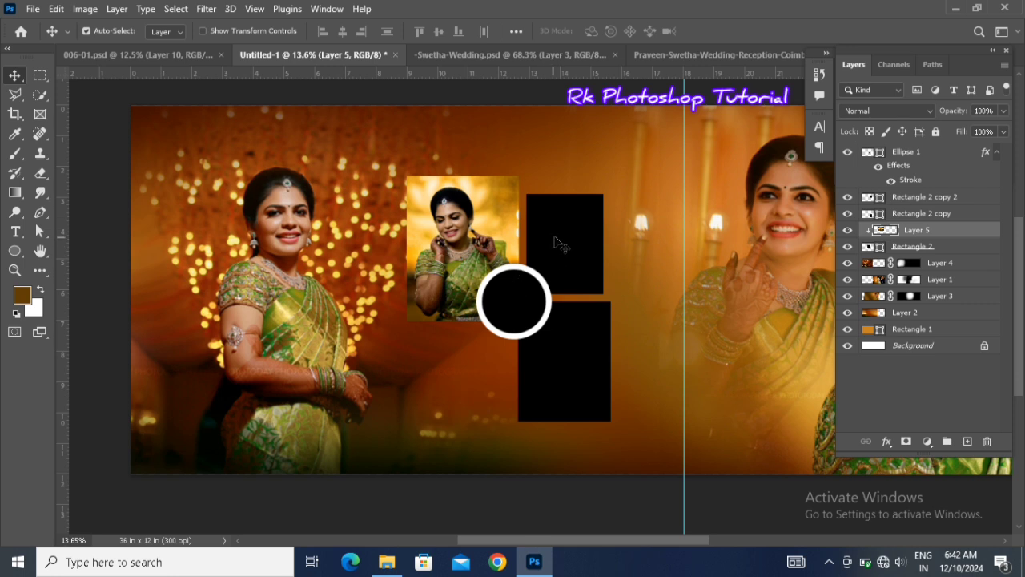
click(982, 251)
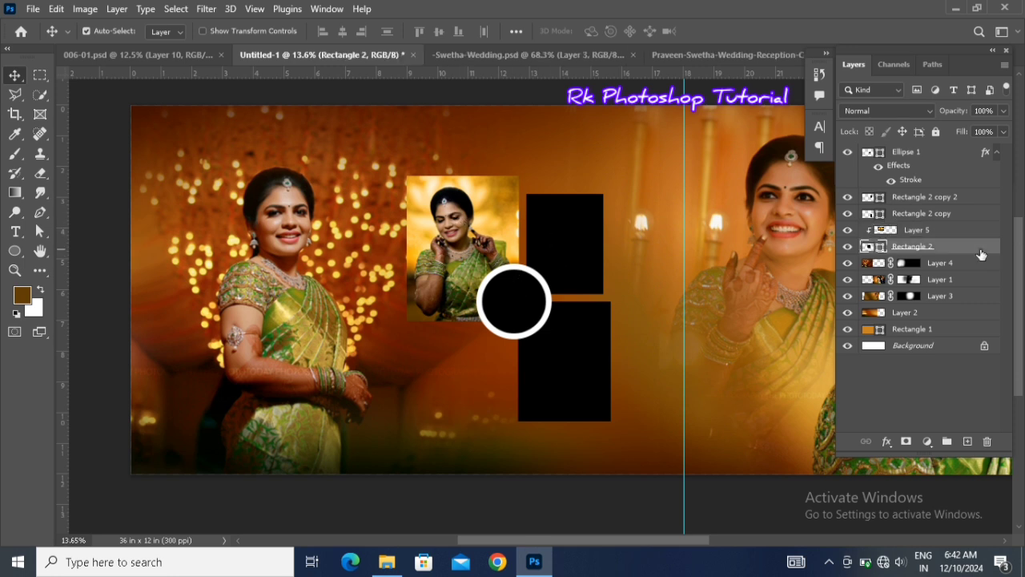
double_click(983, 254)
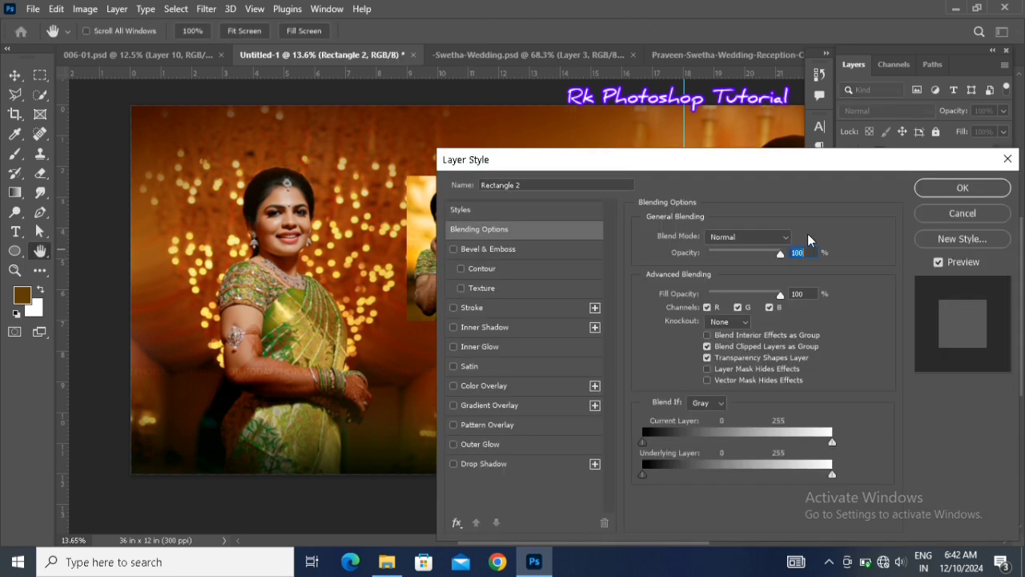
click(544, 306)
drag(710, 242, 704, 241)
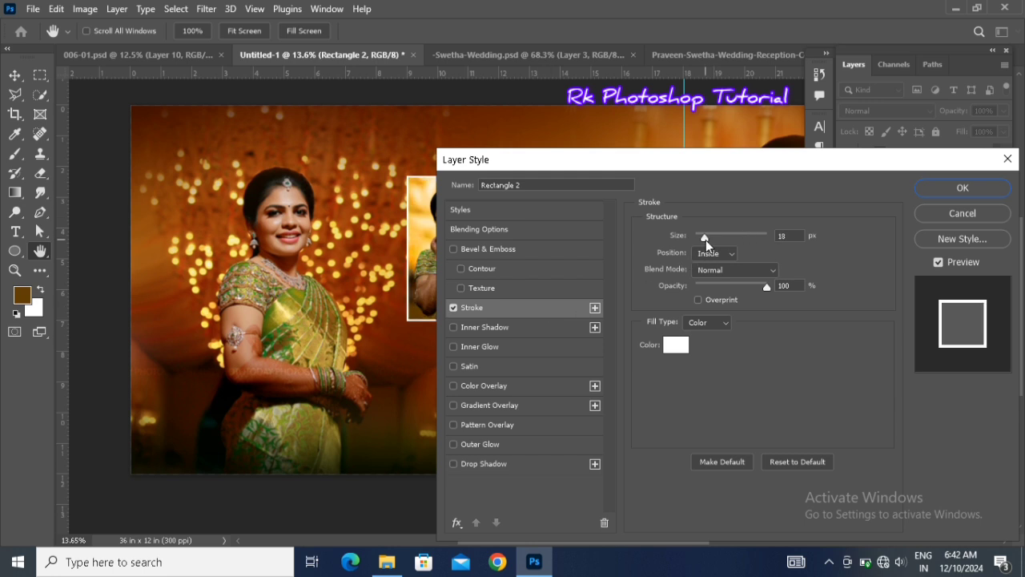
key(Up)
key(Up)
key(Up)
key(Up)
key(Up)
click(963, 191)
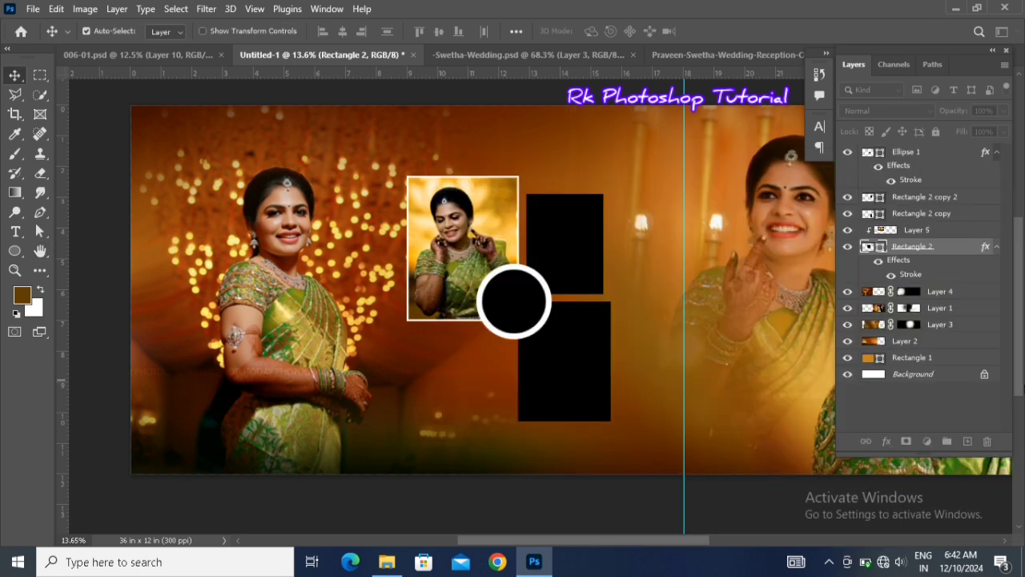
Step: Bring the cropped photo of the standing bride from the second wedding document into the spread, placing it above the circle layer
drag(591, 245, 495, 245)
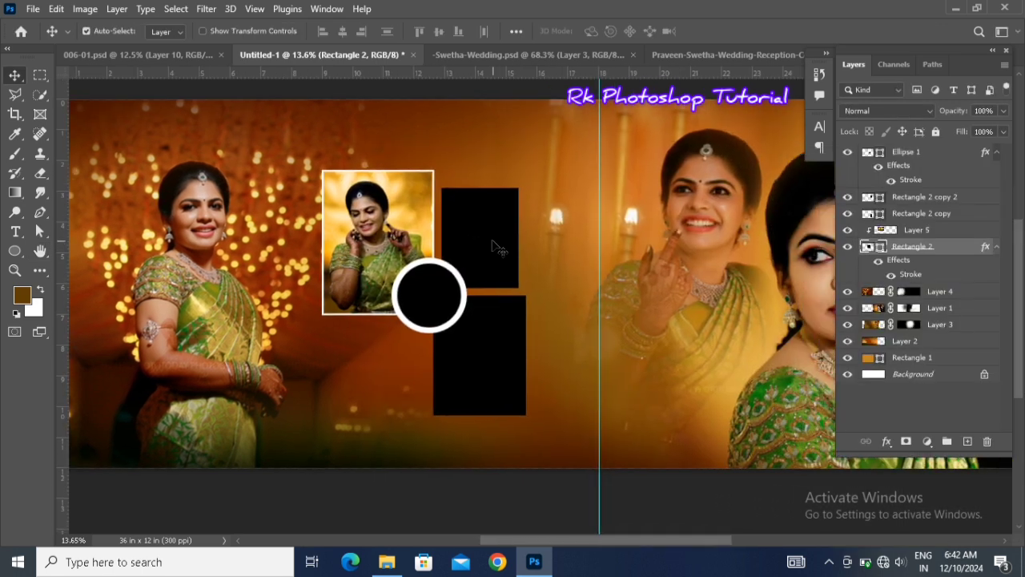
click(495, 244)
click(557, 54)
drag(561, 287, 439, 311)
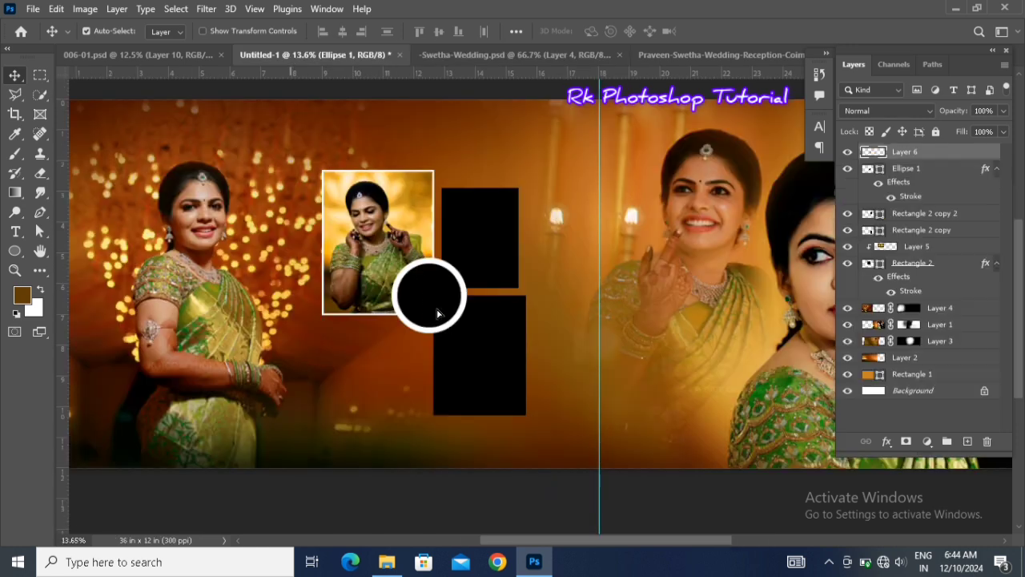
Step: Enlarge the bride photo to cover the white-bordered circle and clip it to the Ellipse 1 layer
key(ctrl+t)
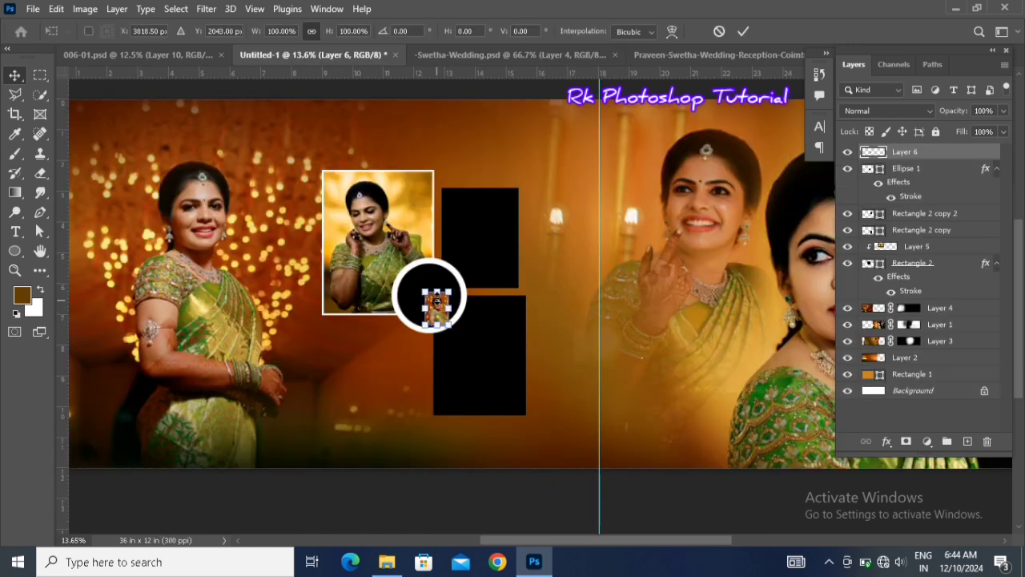
mouse_move(450, 291)
mouse_down()
mouse_move(469, 269)
mouse_move(452, 303)
mouse_move(439, 293)
mouse_up()
drag(460, 256, 470, 253)
key(Return)
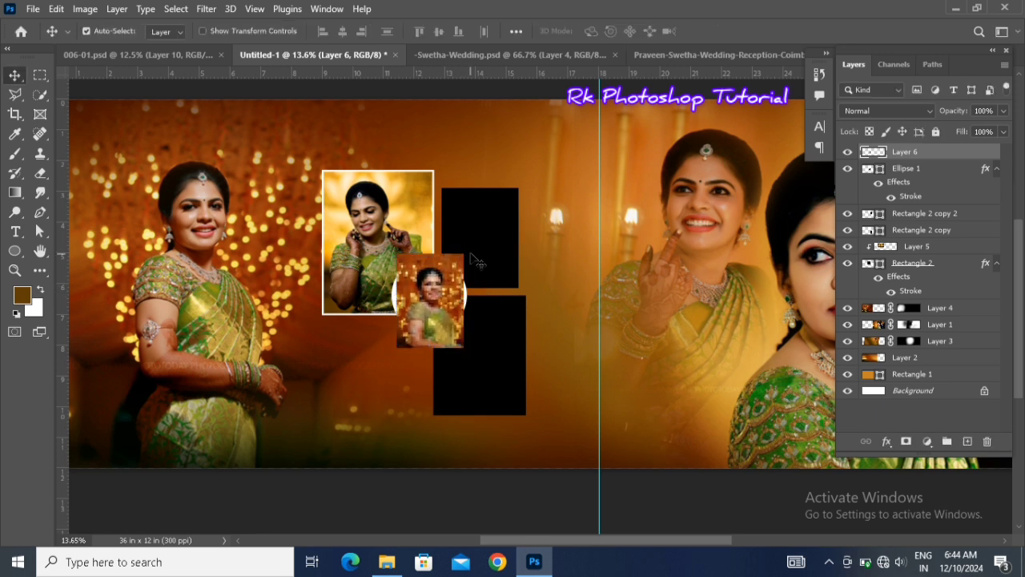
right_click(916, 159)
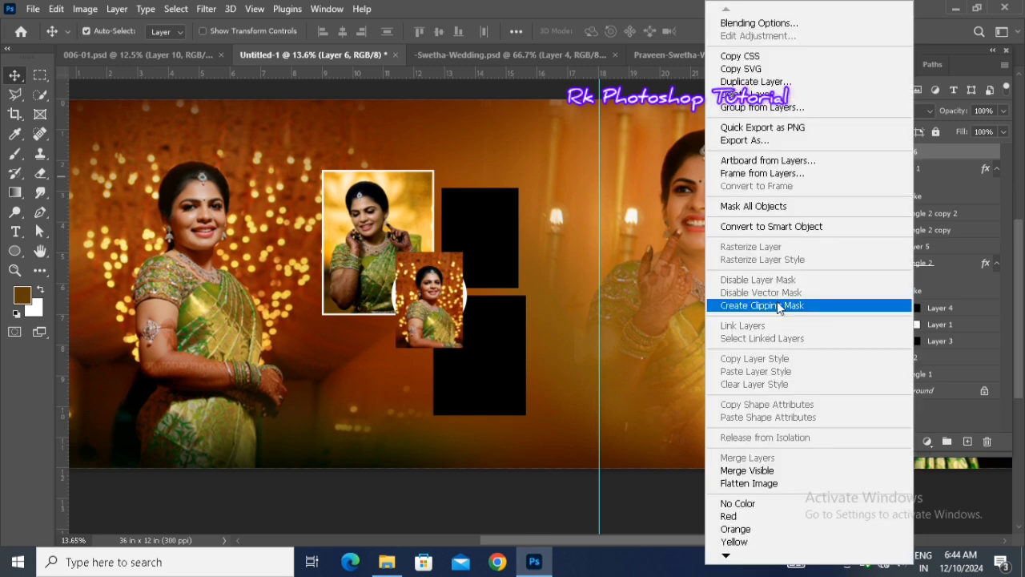
click(777, 308)
Step: With Rectangle 2 copy 2 as the target frame, copy a rectangular crop of the right half of the earring photo's bride to a new layer
click(495, 238)
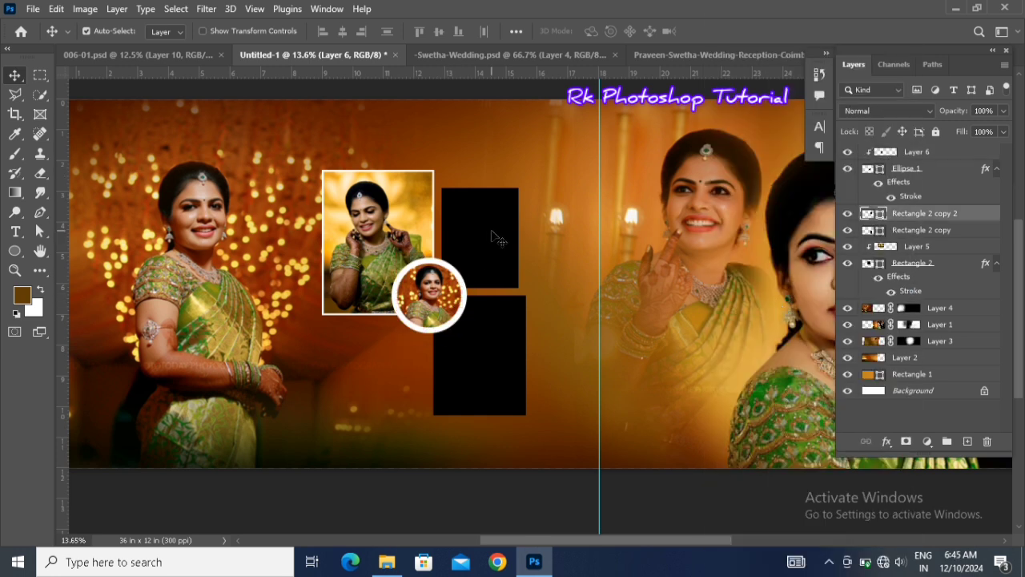
click(558, 53)
click(692, 54)
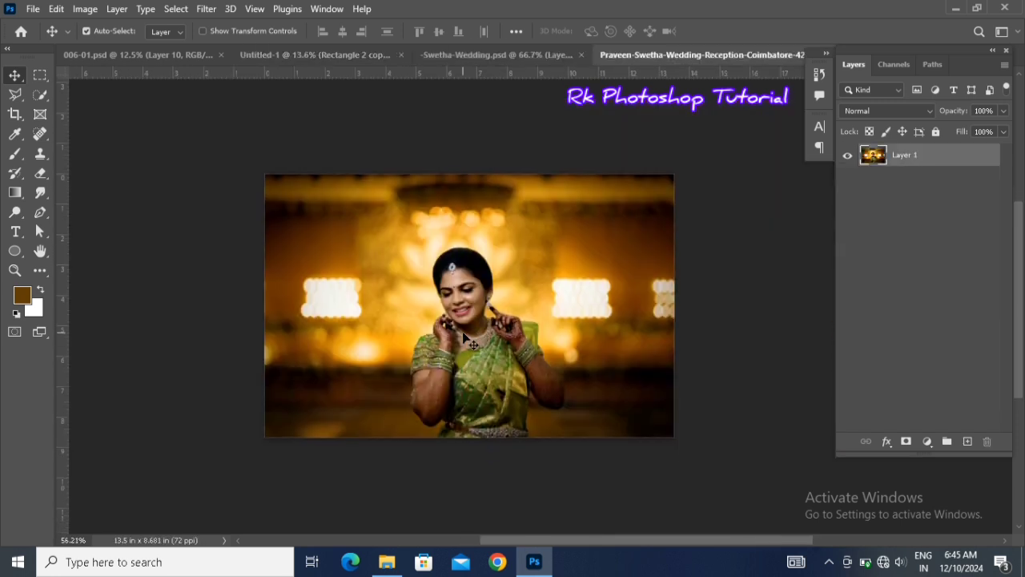
scroll(465, 337, up, 6)
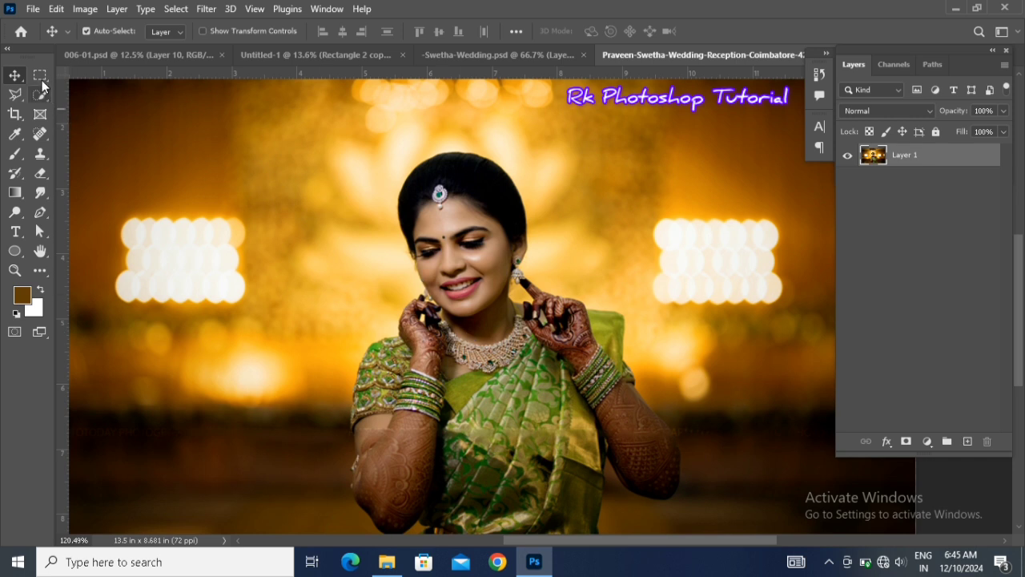
click(40, 76)
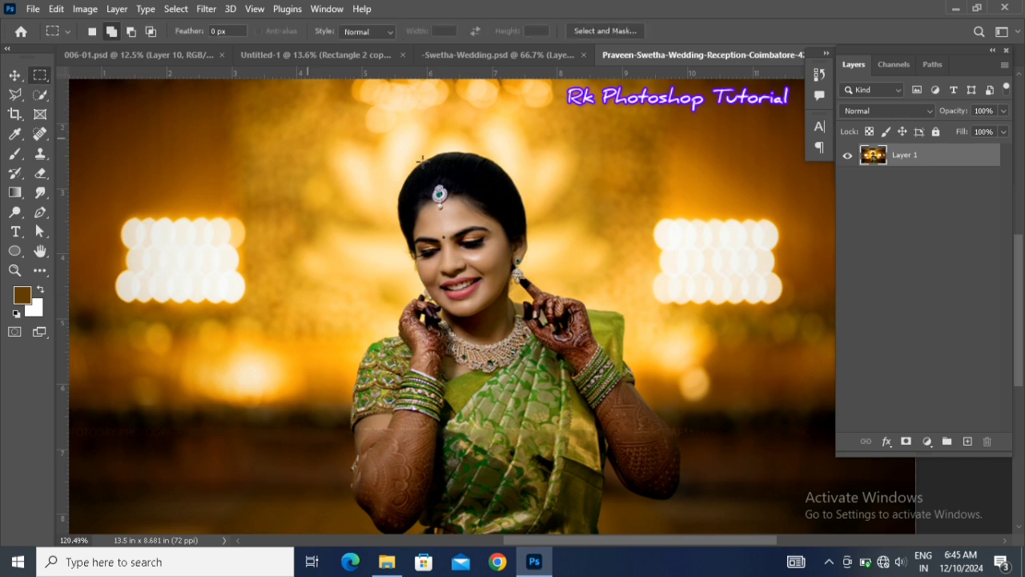
drag(451, 142, 625, 434)
key(ctrl+j)
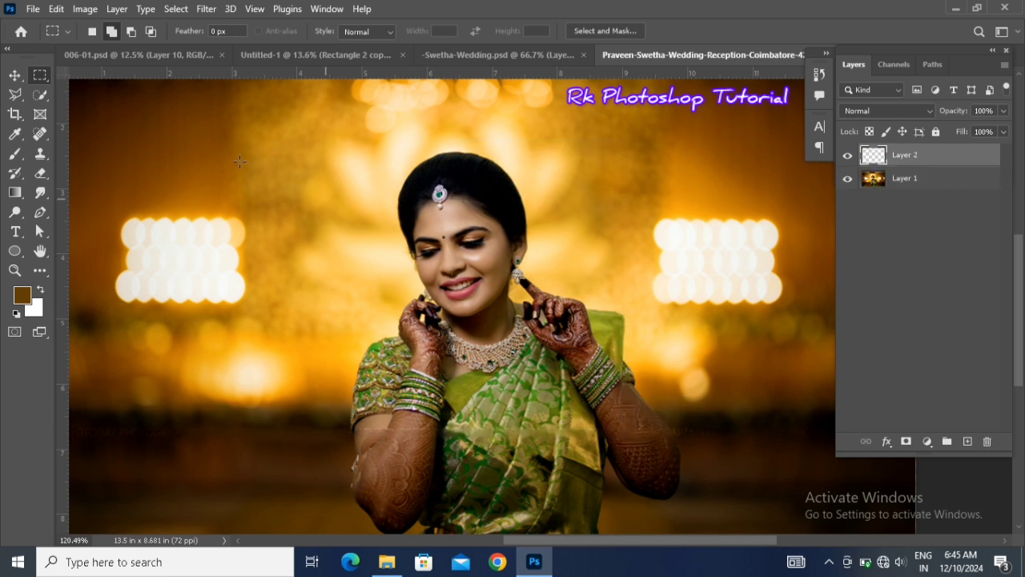
Step: Move the cropped bride piece into the album spread over the small upper rectangle and clip it to Rectangle 2 copy 2
click(14, 75)
drag(499, 234, 470, 260)
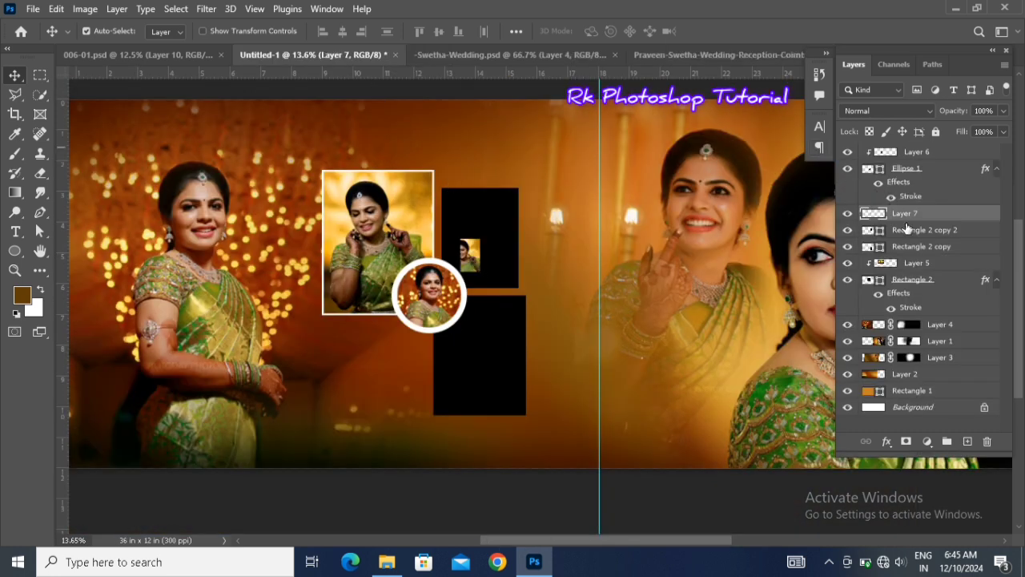
right_click(906, 214)
click(756, 300)
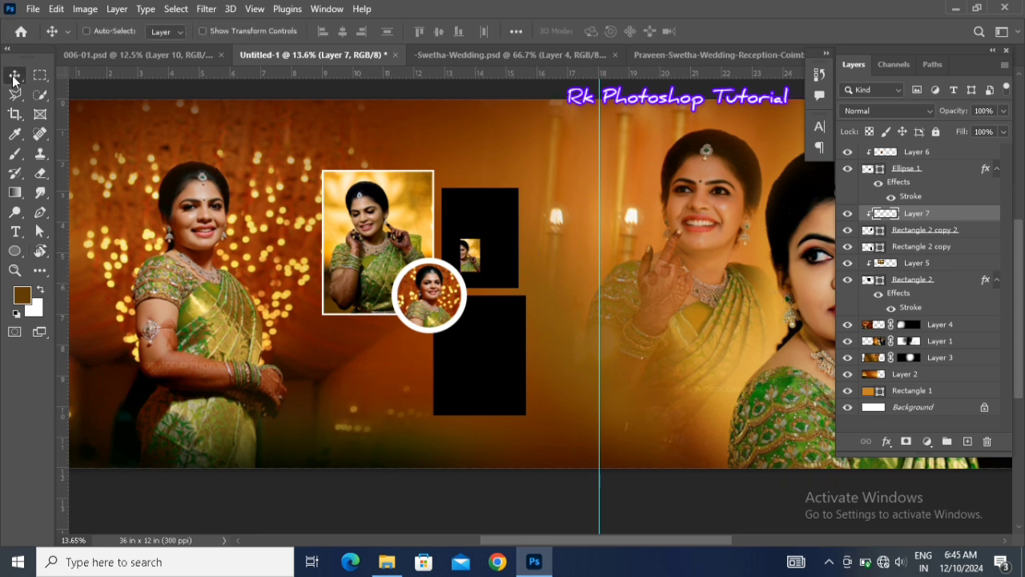
Step: Enlarge the clipped earring close-up in the small upper rectangle and shift it so it fills the frame
key(ctrl+t)
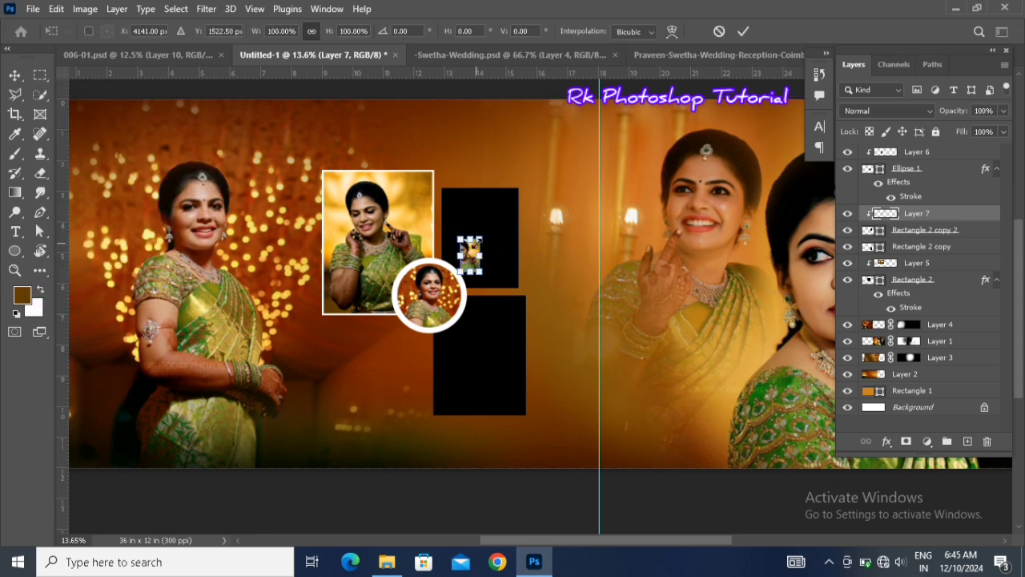
mouse_move(480, 239)
mouse_down()
mouse_move(514, 180)
mouse_move(494, 242)
mouse_up()
drag(525, 170, 541, 143)
drag(519, 245, 515, 232)
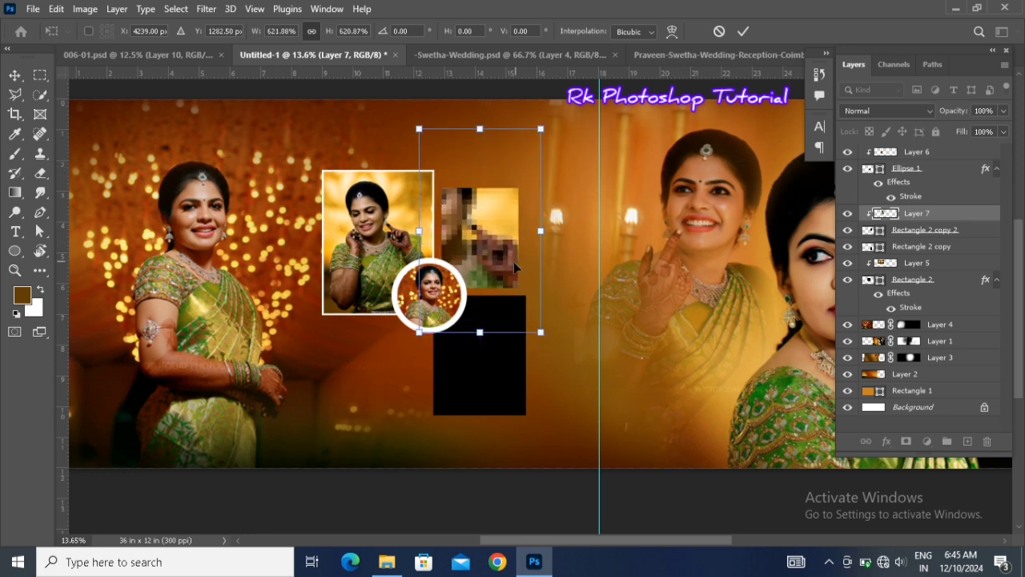
key(Return)
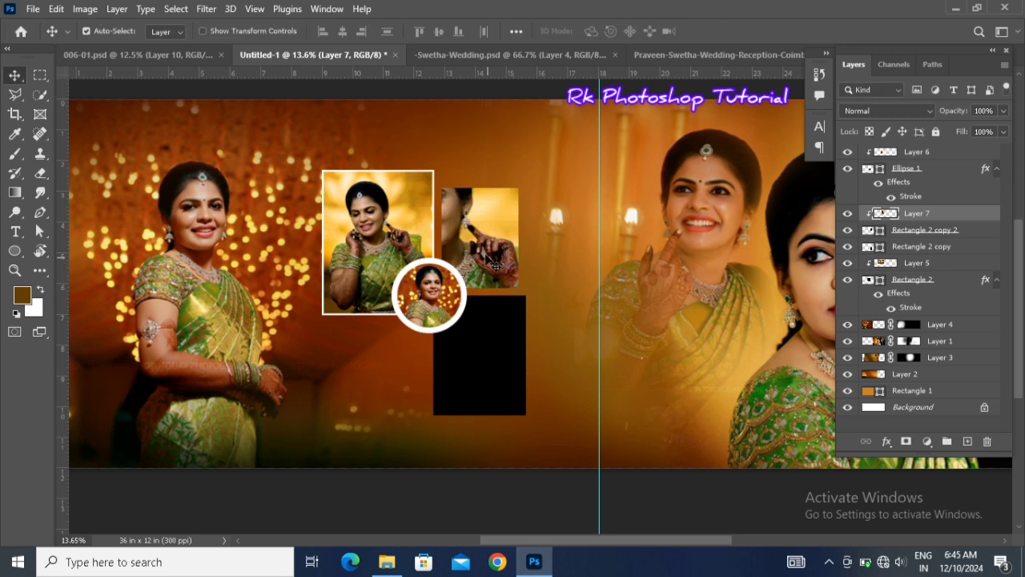
drag(484, 252, 494, 255)
Step: With Rectangle 2 copy as the target frame, hide Layers 4 and 3 in the first wedding document to reveal the Layer 2 bride photo
click(496, 319)
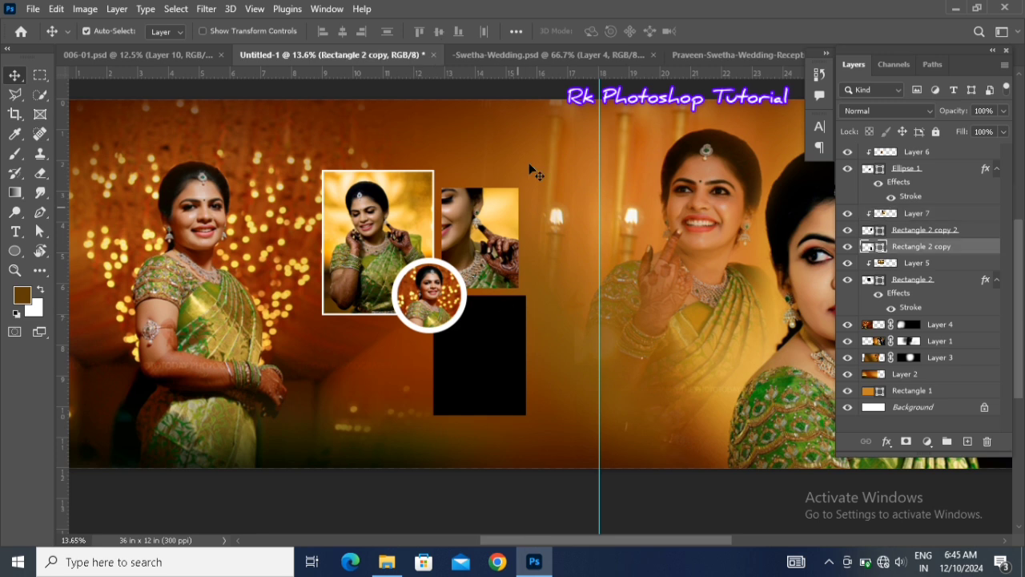
click(597, 61)
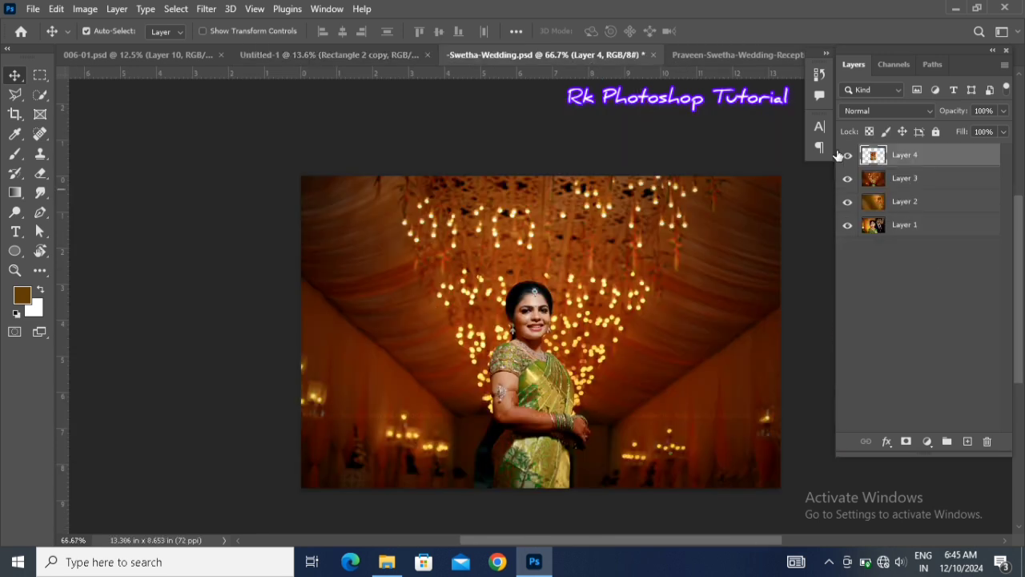
drag(843, 161, 851, 186)
scroll(536, 333, down, 1)
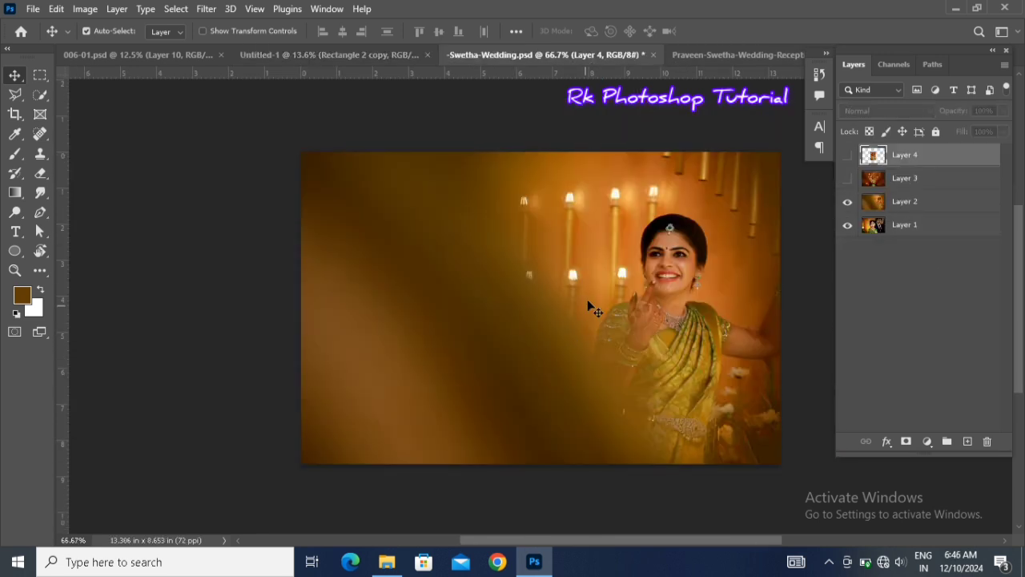
Step: Copy a portrait rectangular crop around the smiling bride's head and torso from Layer 2 to a new layer
click(40, 75)
drag(617, 201, 725, 378)
key(shift+Up)
key(shift+Up)
key(shift+Up)
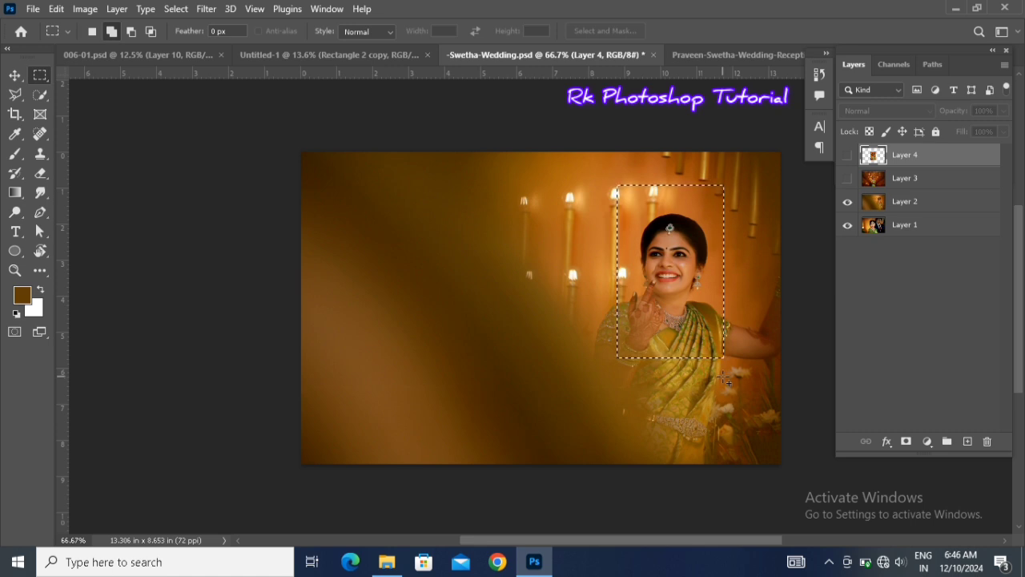
key(ctrl+j)
click(509, 218)
click(928, 210)
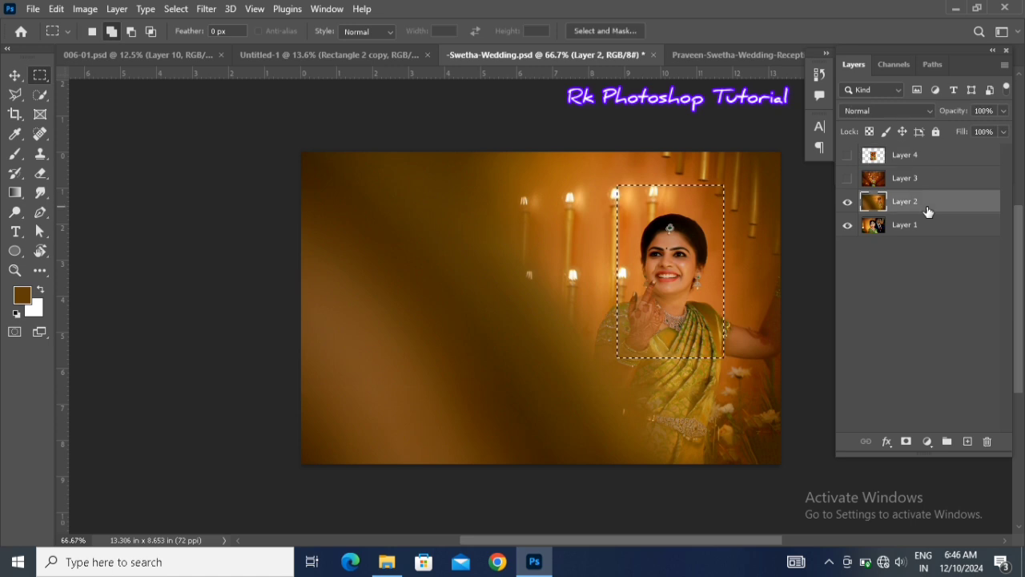
key(ctrl+j)
Step: Bring the cropped smiling bride into the album spread and enlarge it to cover the lower black rectangle
click(14, 75)
drag(671, 252, 485, 359)
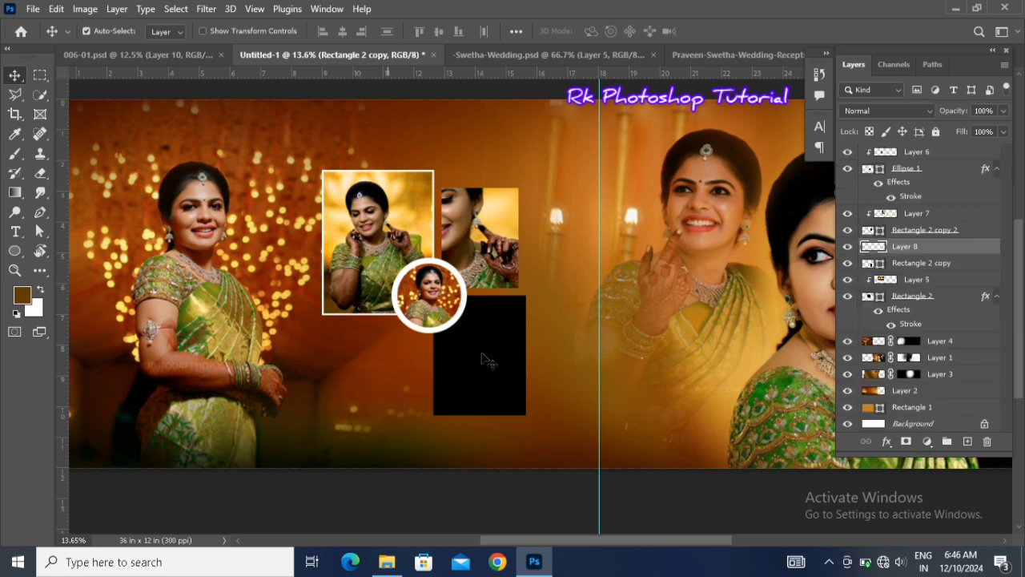
key(ctrl+t)
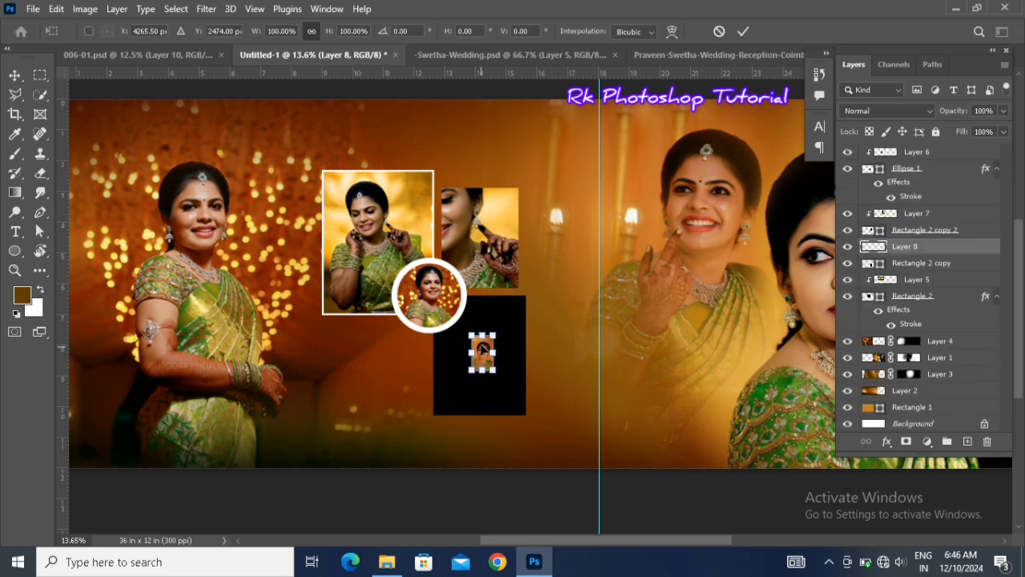
drag(497, 329, 556, 291)
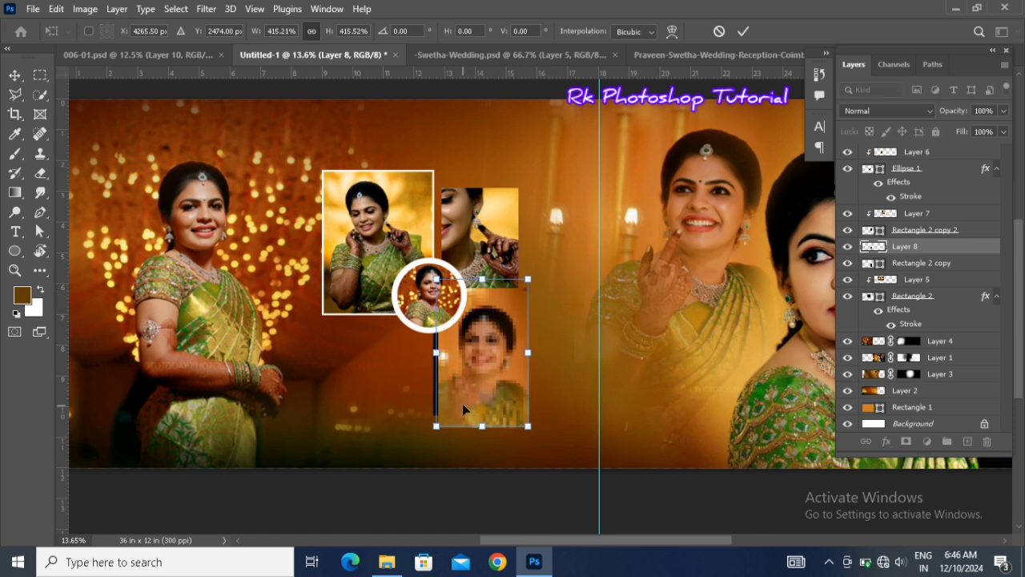
drag(461, 405, 458, 400)
key(Return)
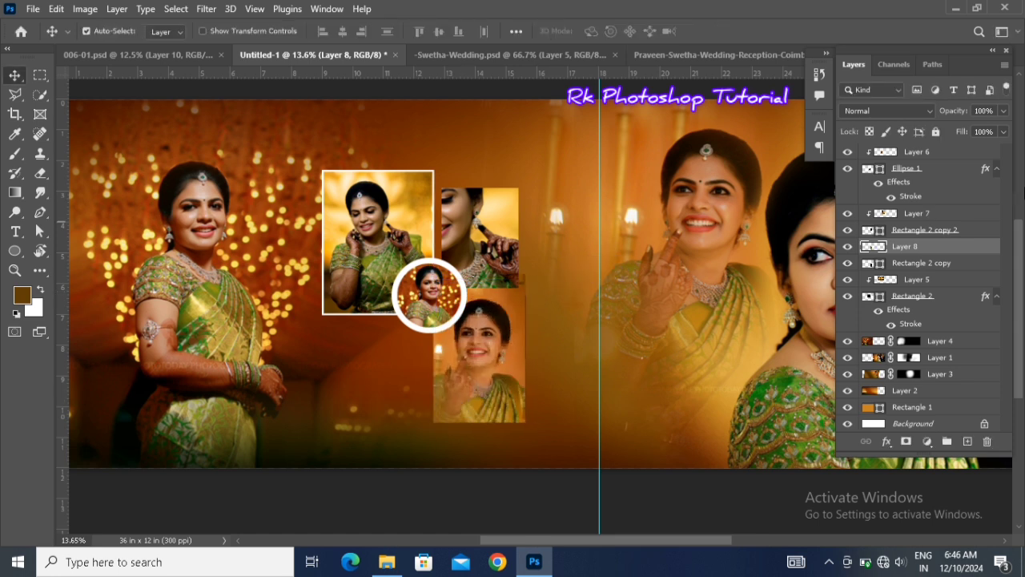
Step: Clip the smiling bride photo to Rectangle 2 copy and fine-tune its position and size so it fills the frame
right_click(982, 253)
click(834, 305)
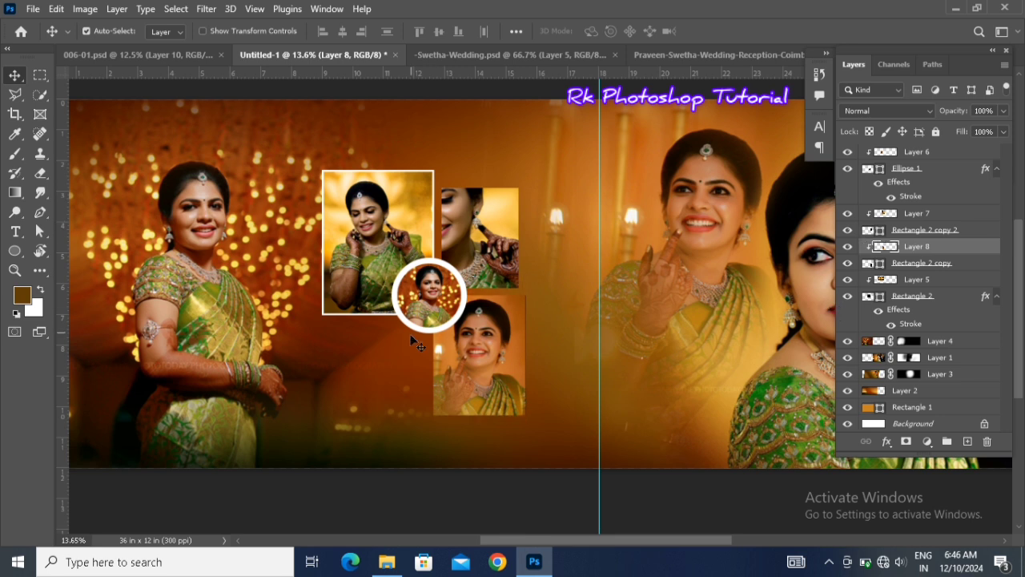
drag(481, 361, 482, 356)
scroll(513, 342, up, 1)
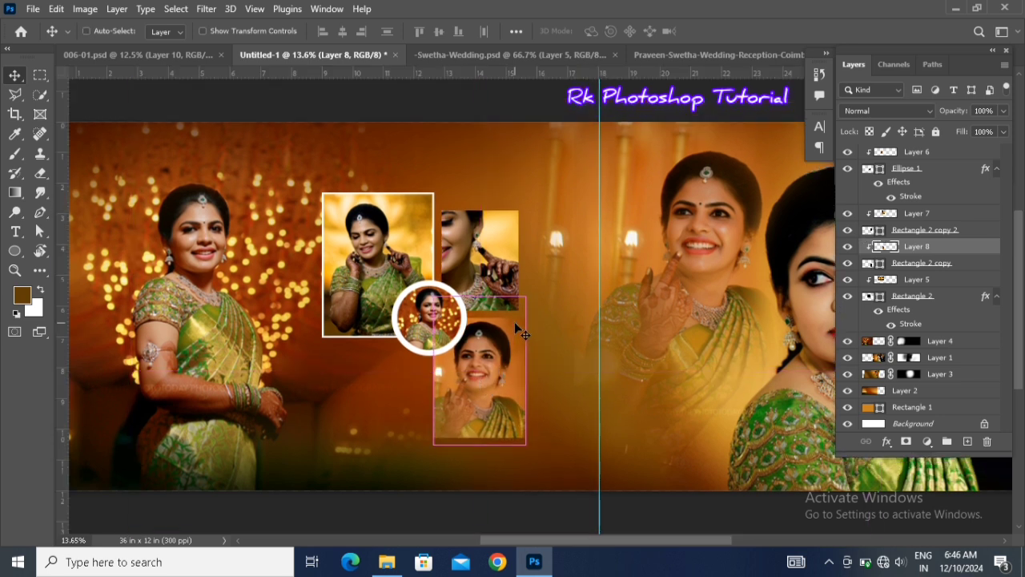
key(ctrl+t)
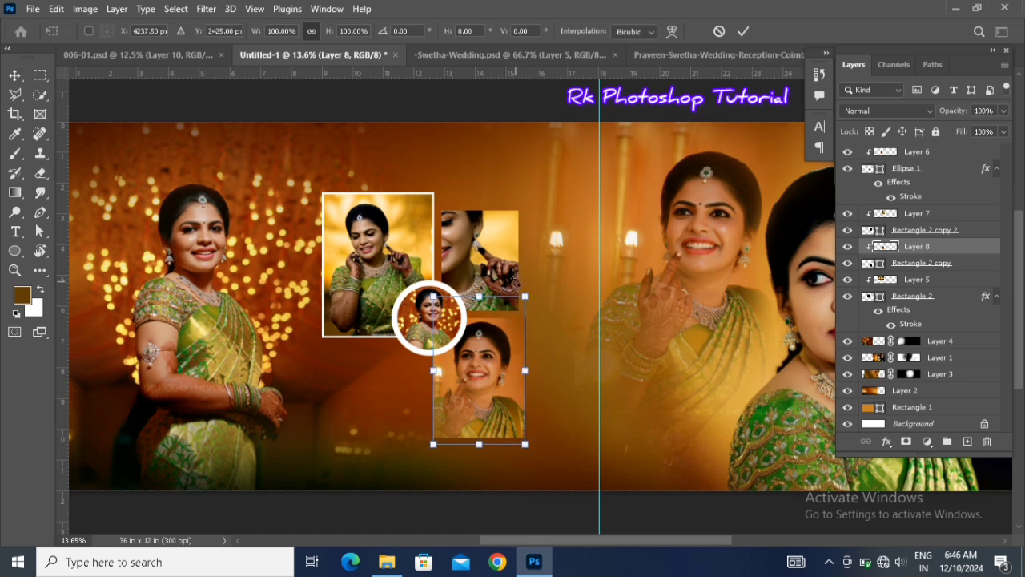
drag(525, 296, 530, 296)
key(Return)
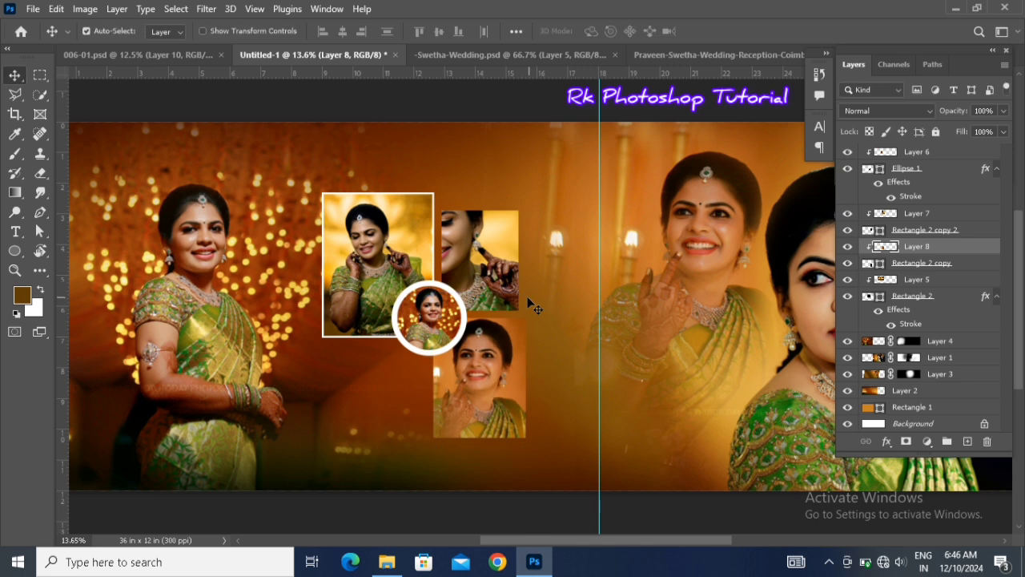
Step: Delete the earring close-up from the small upper rectangle, and hide the wedding document's upper layers to reveal the couple photo on Layer 1
click(503, 286)
drag(979, 209, 987, 441)
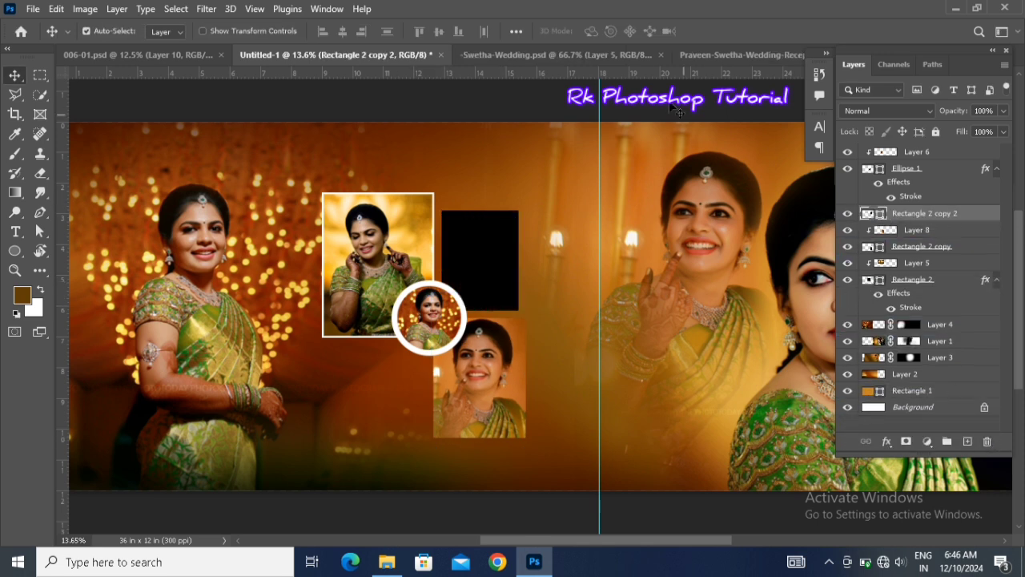
click(599, 55)
click(847, 202)
click(847, 225)
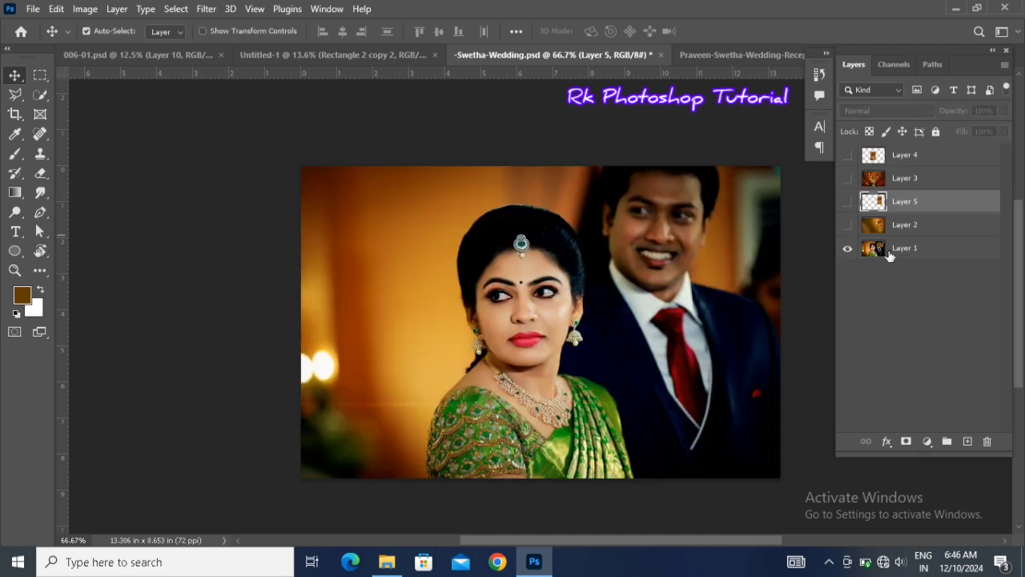
Step: Copy a tall rectangular crop around the bride in the couple photo on Layer 1 to a new layer
click(889, 250)
key(m)
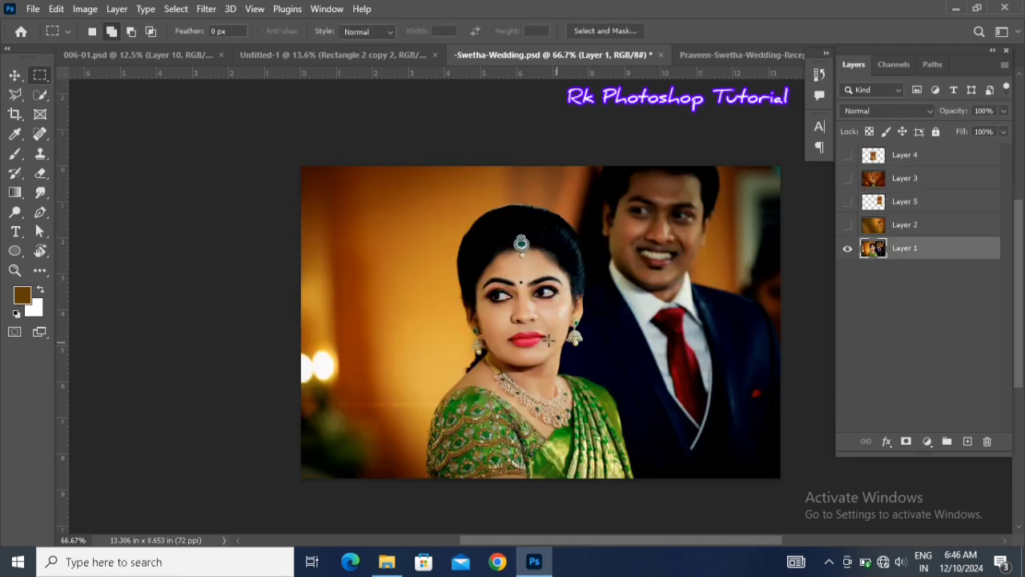
drag(412, 186, 602, 468)
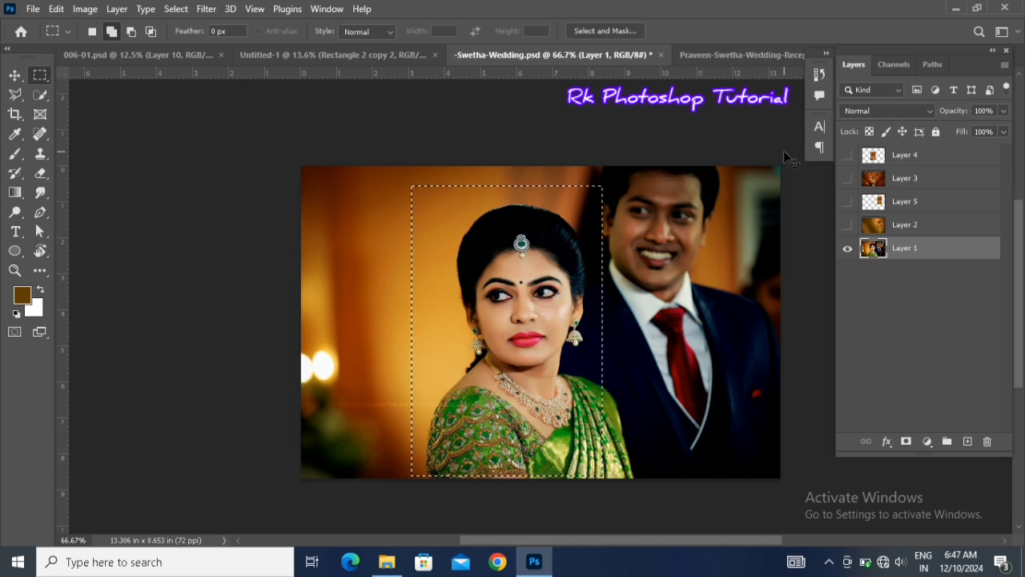
key(ctrl+j)
Step: Move the cropped bride from the couple photo over the small upper rectangle in the album spread and clip it to Rectangle 2 copy 2
click(15, 74)
drag(497, 302, 458, 357)
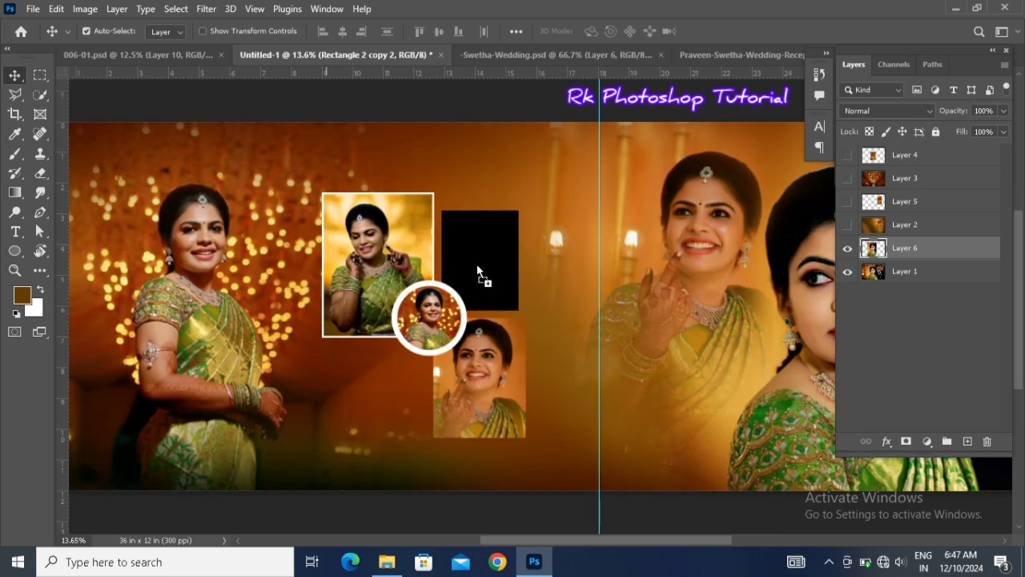
drag(477, 264, 478, 264)
right_click(933, 211)
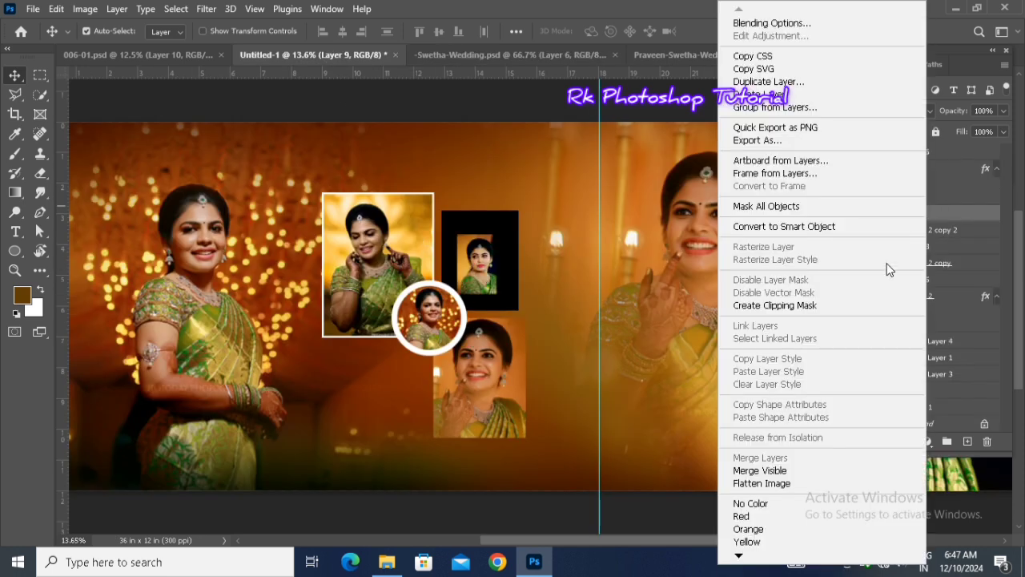
click(830, 304)
Step: Enlarge the clipped bride photo to fill the small upper rectangle and nudge it horizontally into place
key(t)
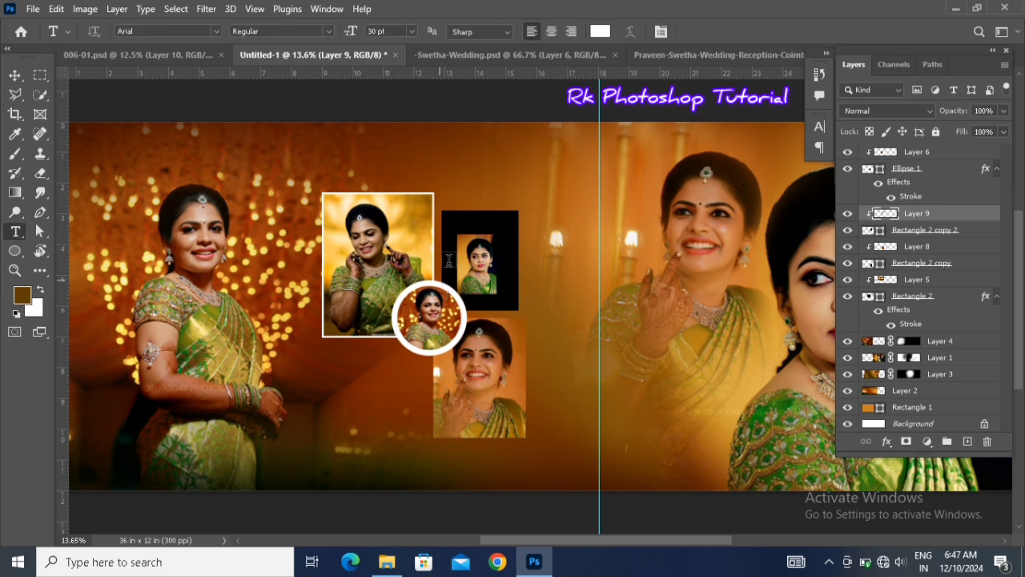
click(13, 76)
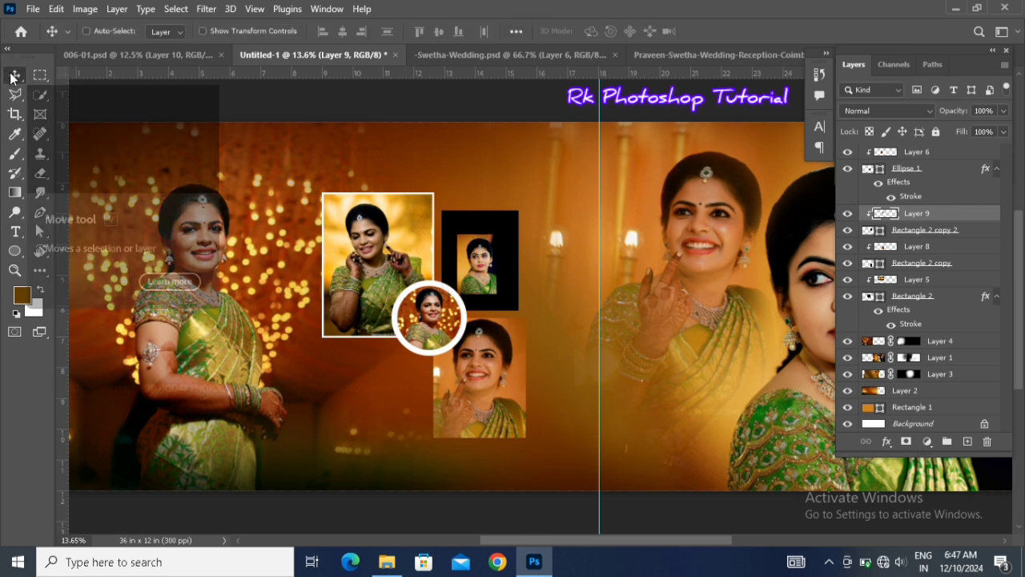
key(ctrl+t)
drag(496, 235, 517, 205)
key(Right)
key(Right)
key(Right)
key(Right)
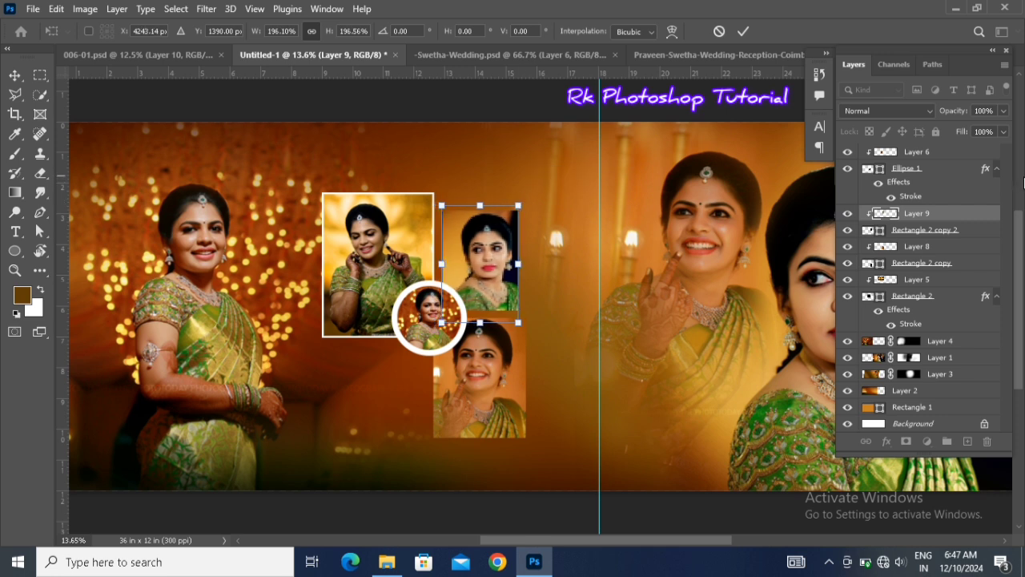
key(Return)
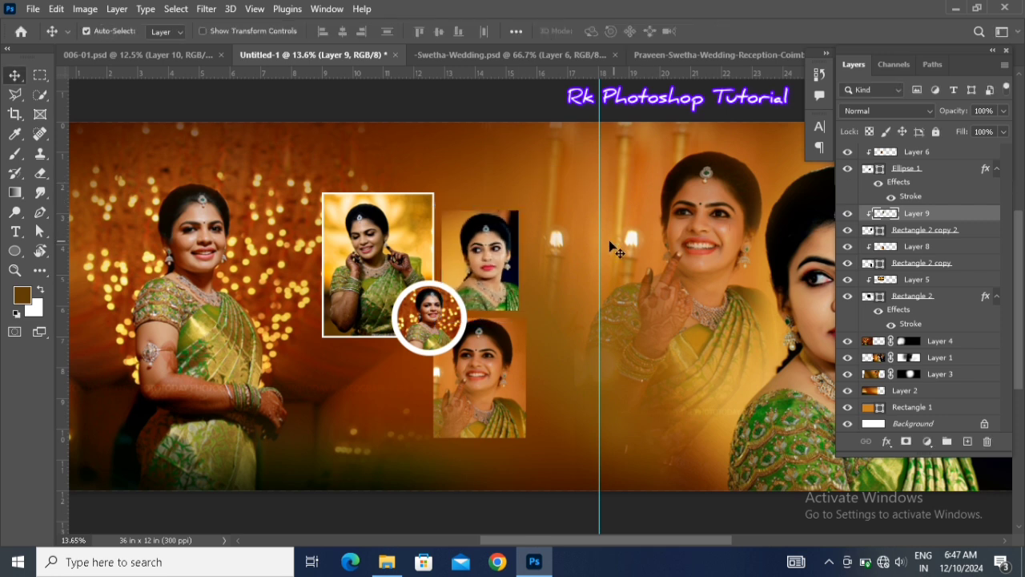
Step: Add a thin white inside stroke at 100% opacity to the Rectangle 2 copy 2 frame, reducing the stroke size slightly
click(976, 232)
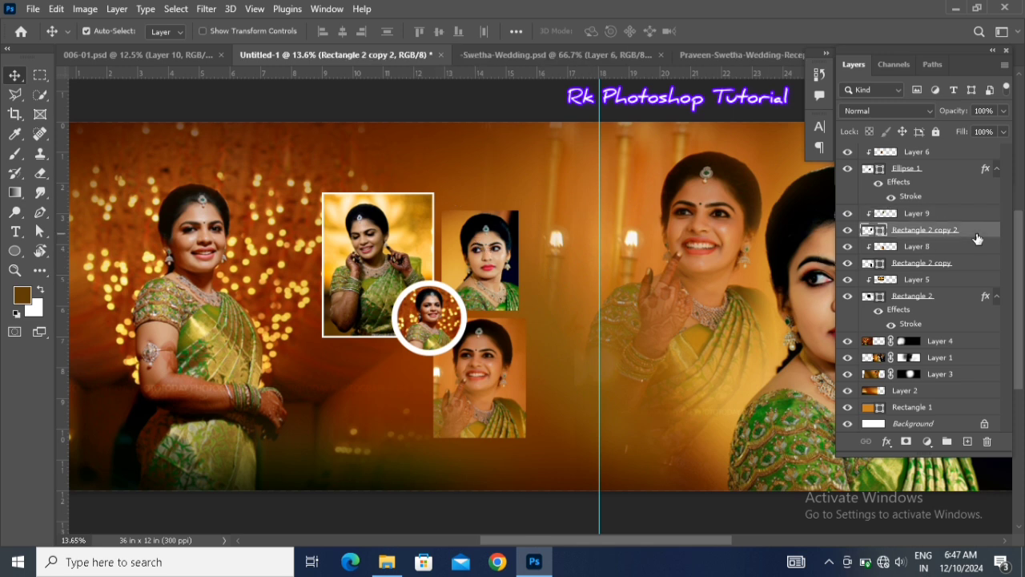
double_click(976, 238)
click(977, 238)
click(677, 184)
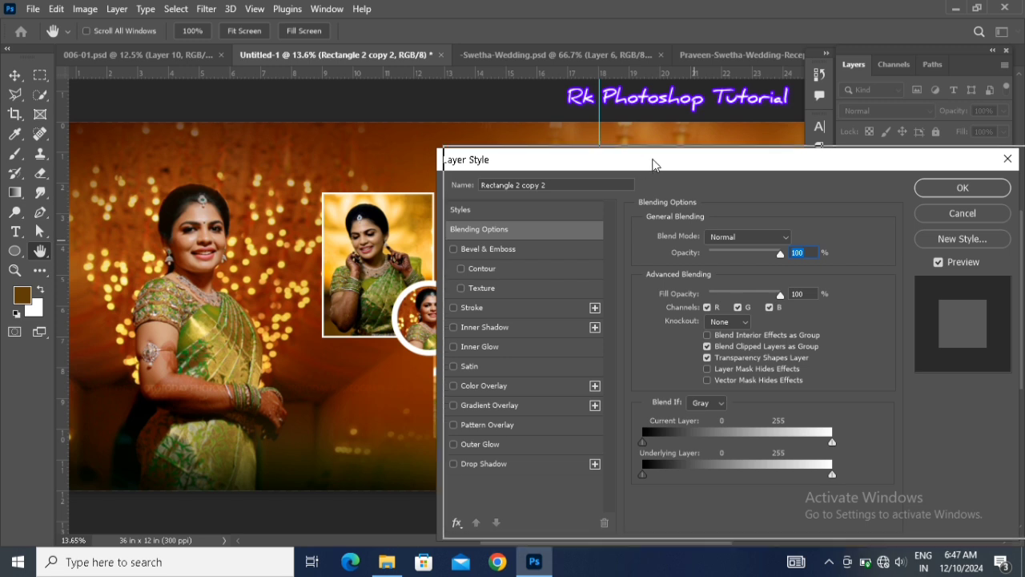
drag(652, 164, 669, 159)
drag(558, 155, 606, 146)
click(576, 295)
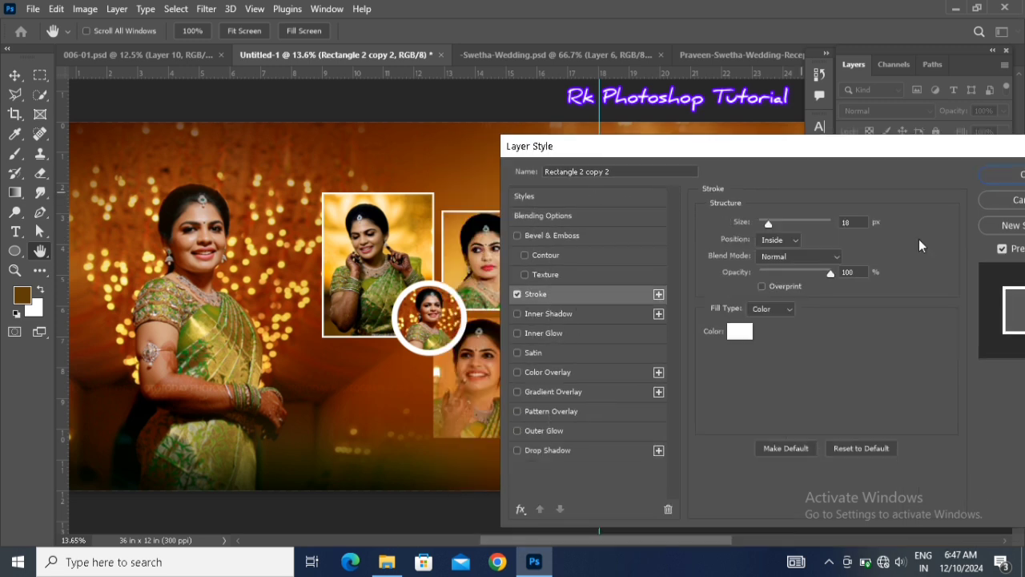
click(765, 225)
click(1003, 175)
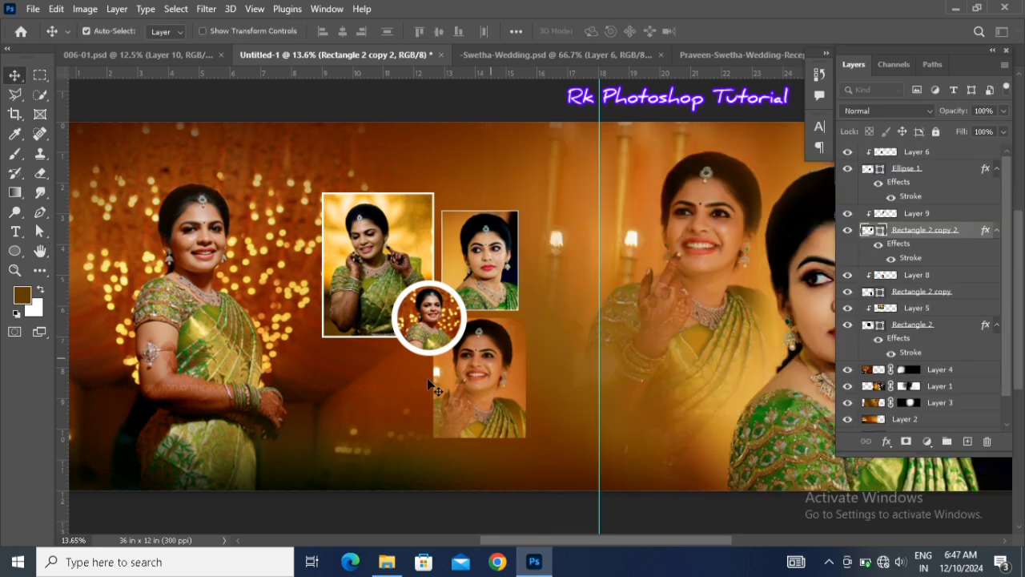
Step: Give the lower frame, Rectangle 2 copy, the same thin white inside stroke
click(526, 332)
click(972, 296)
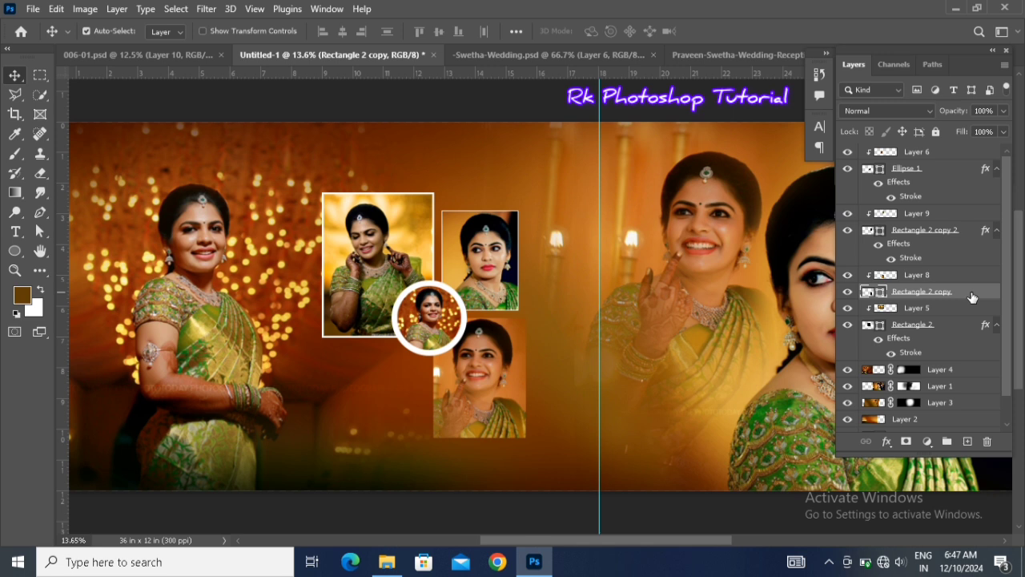
double_click(967, 298)
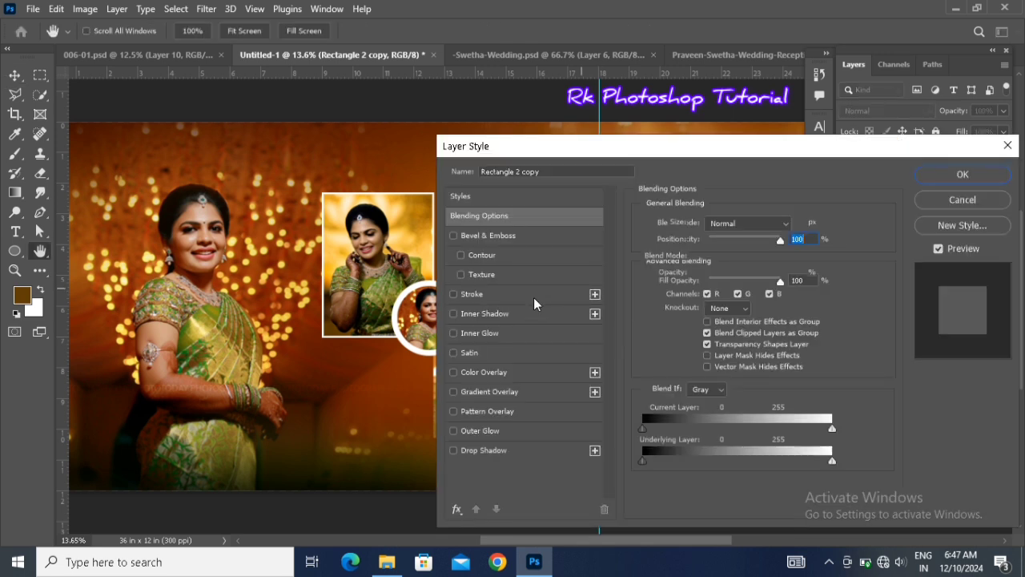
click(534, 297)
click(949, 177)
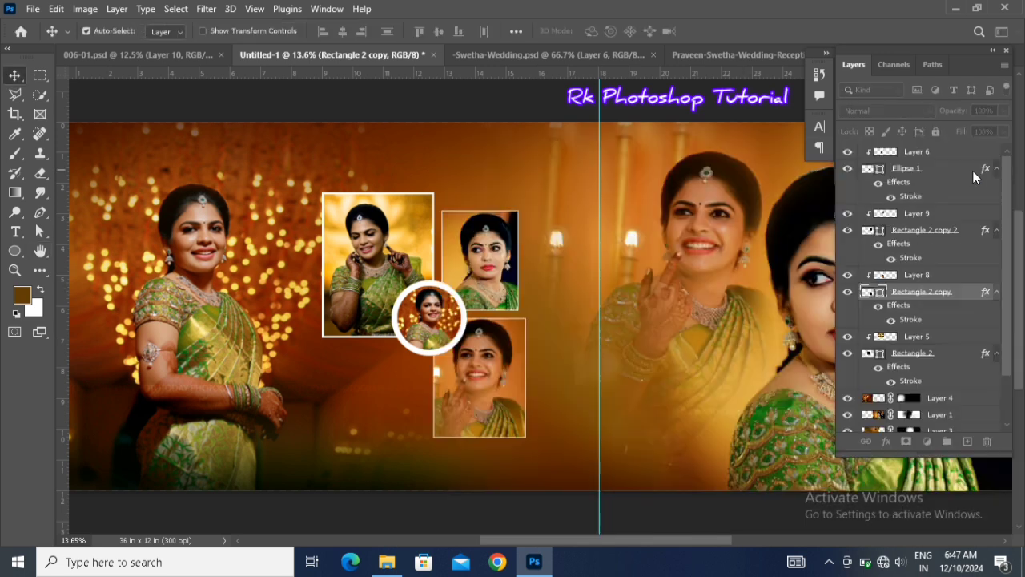
Step: Scale the whole framed photo group, from Rectangle 2 up through Layer 6, to about 86% and move it closer to the centre guide
click(847, 355)
click(847, 355)
click(937, 359)
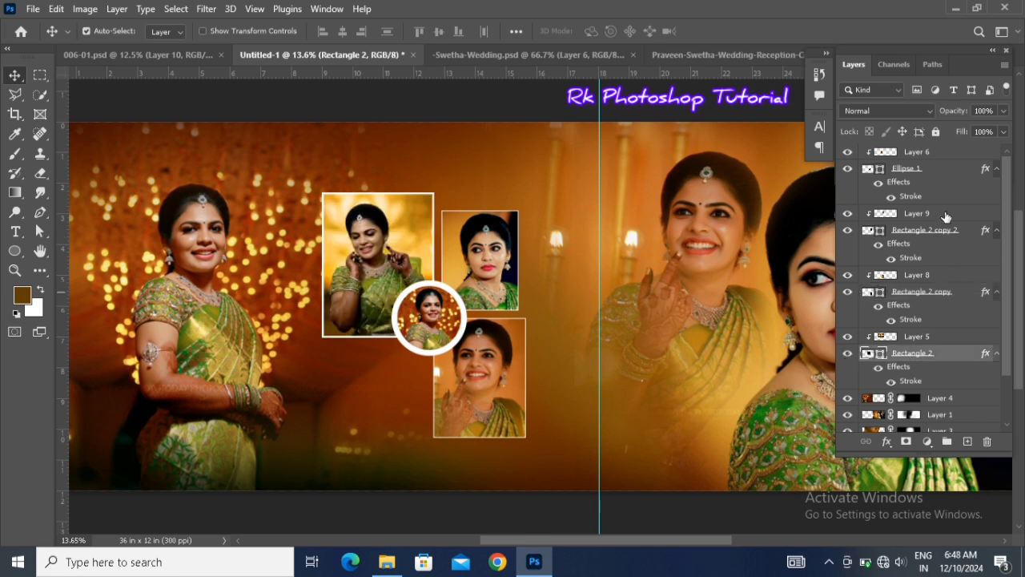
shift+click(955, 167)
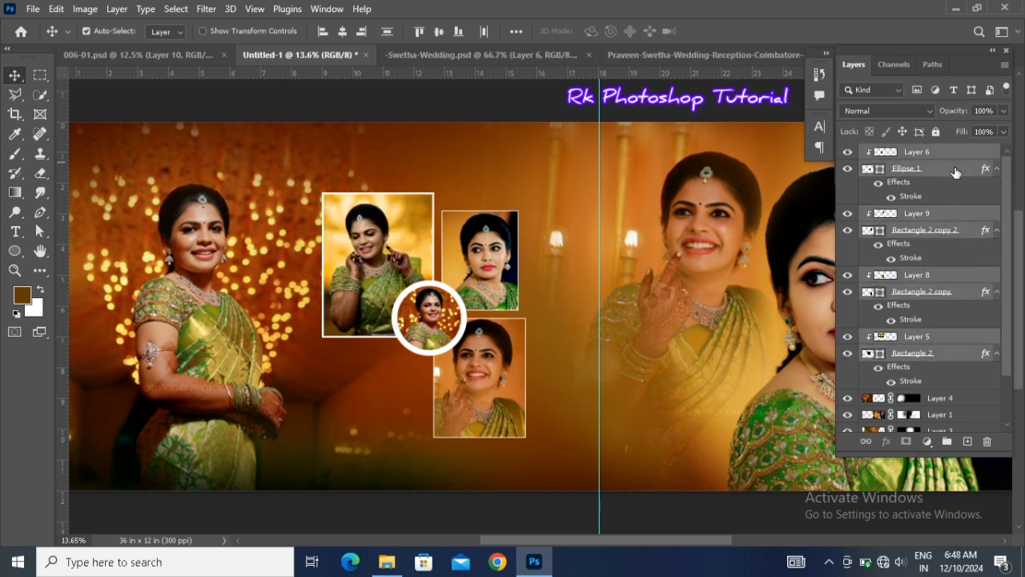
key(ctrl+t)
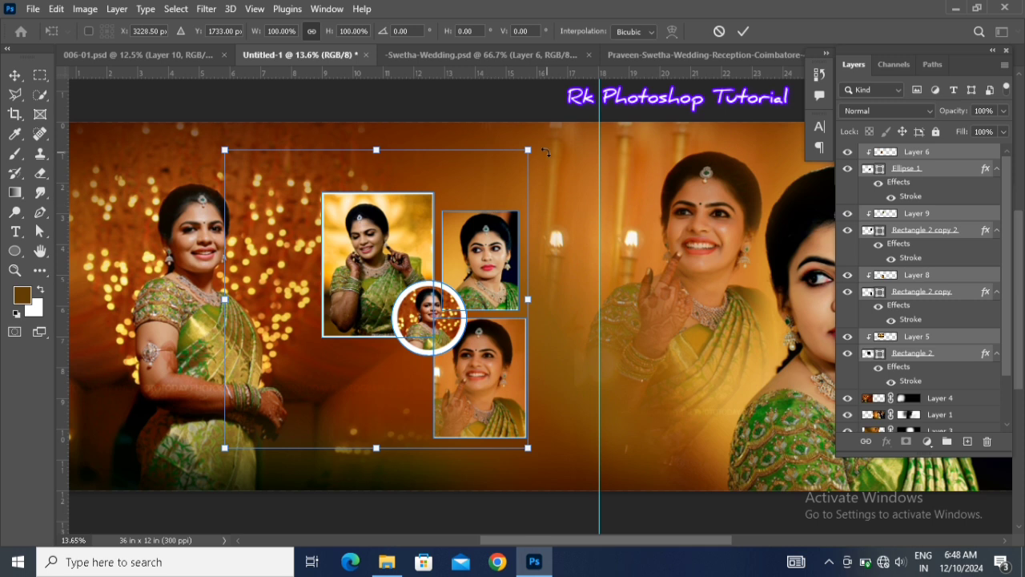
drag(530, 148, 503, 168)
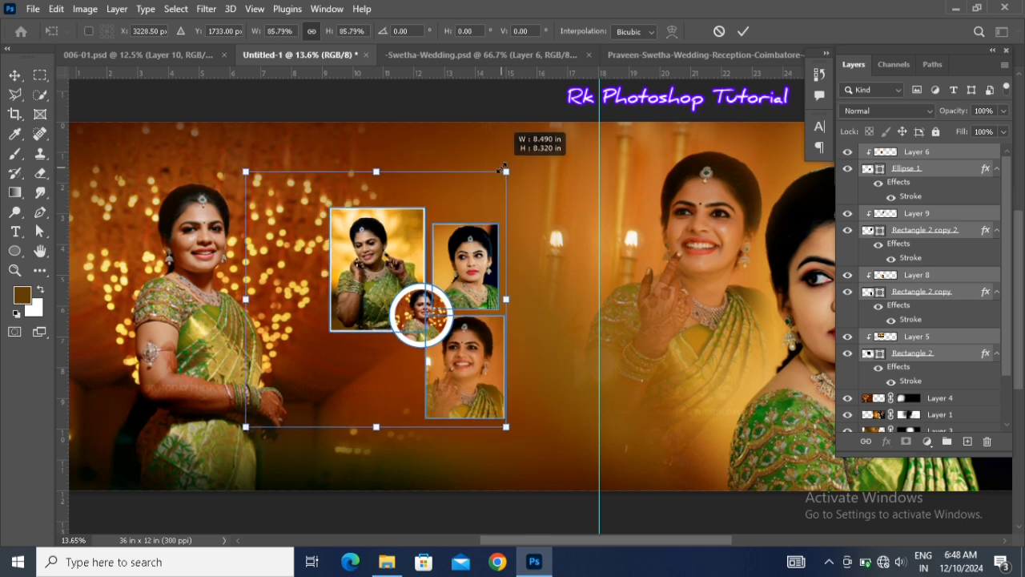
drag(451, 284, 493, 291)
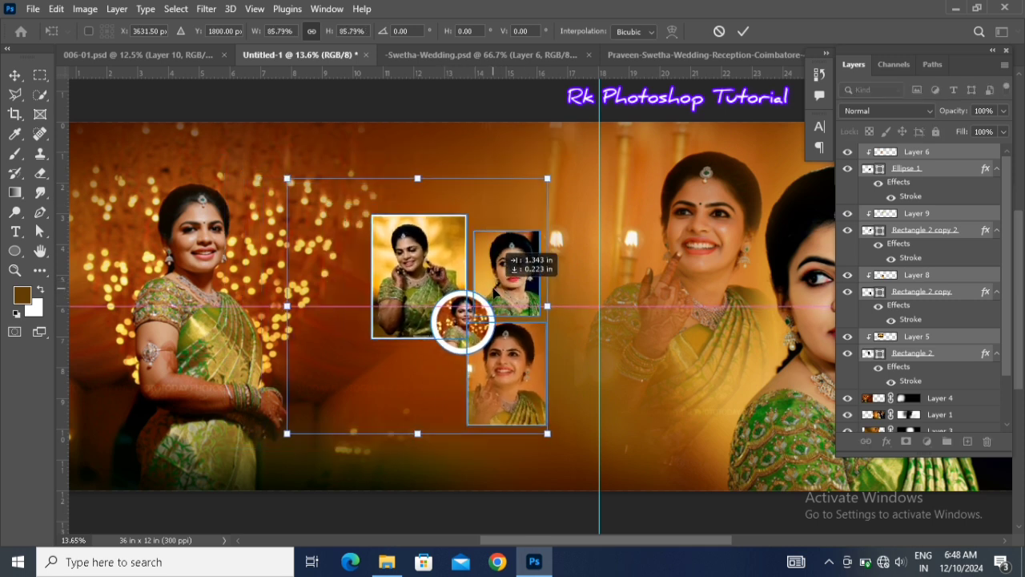
key(Return)
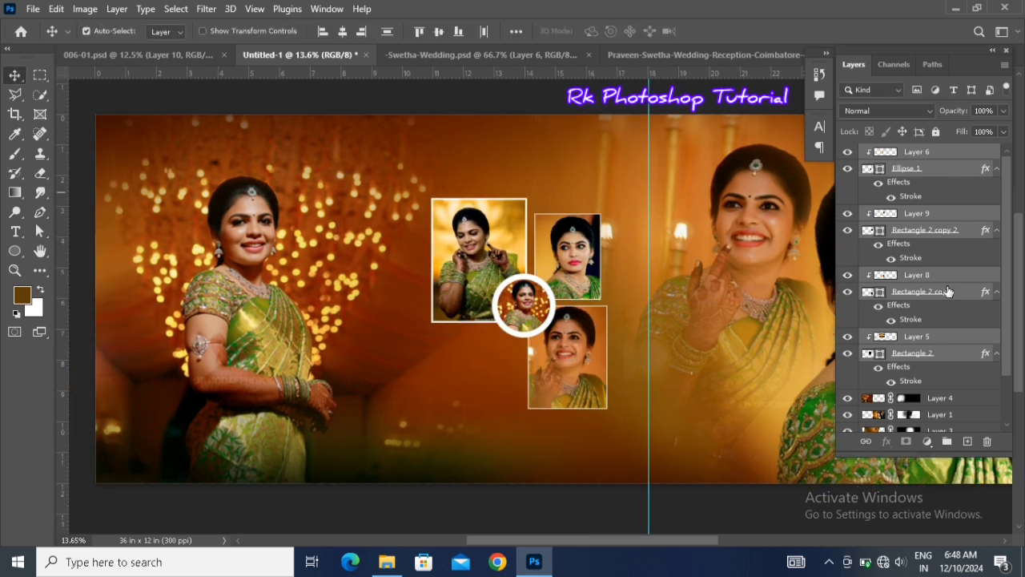
click(947, 276)
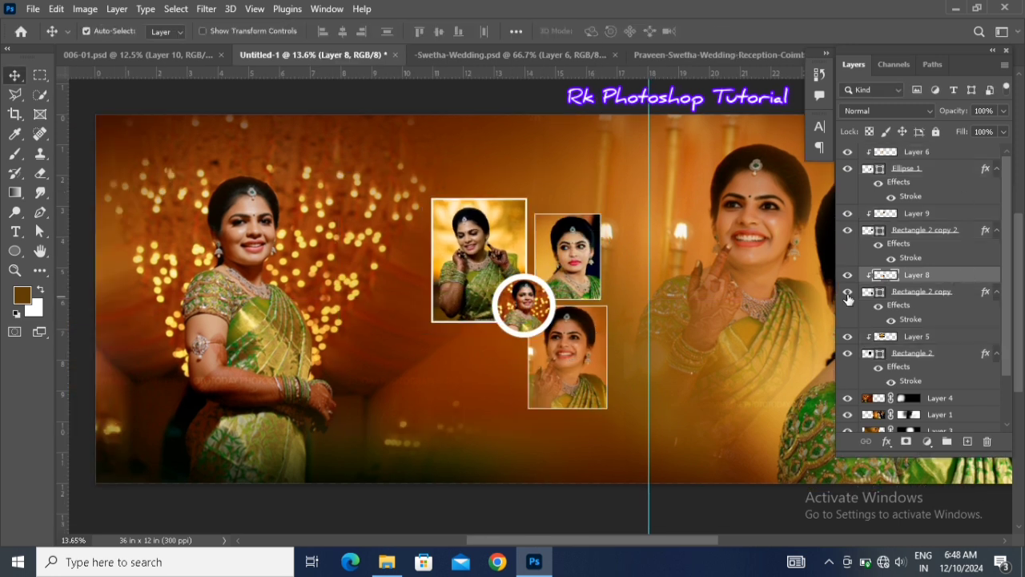
click(955, 305)
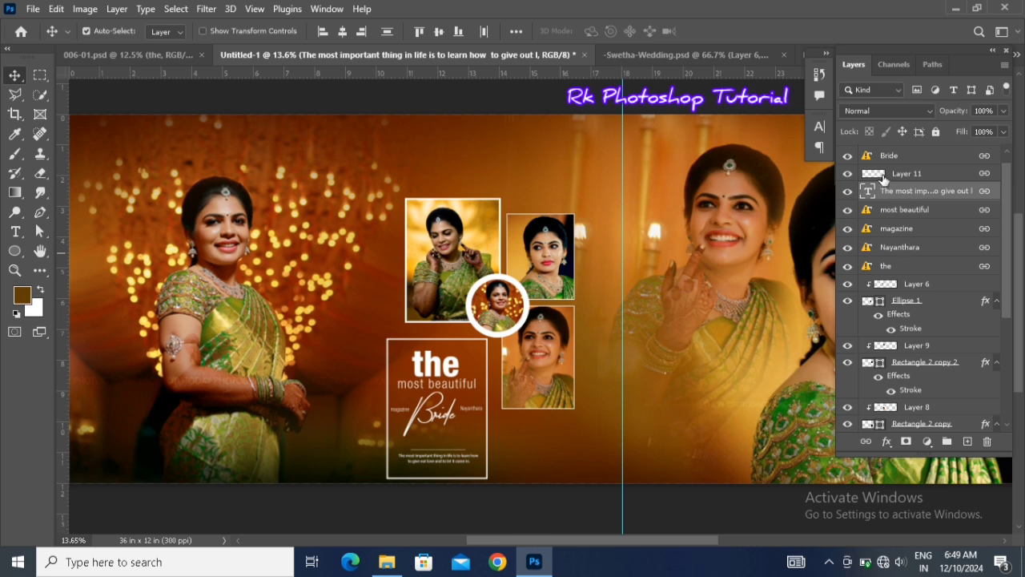
Step: Shrink the "the most beautiful Bride" title block, from Layer 12 down to "the", and place it directly beneath the large framed photo
scroll(883, 178, up, 1)
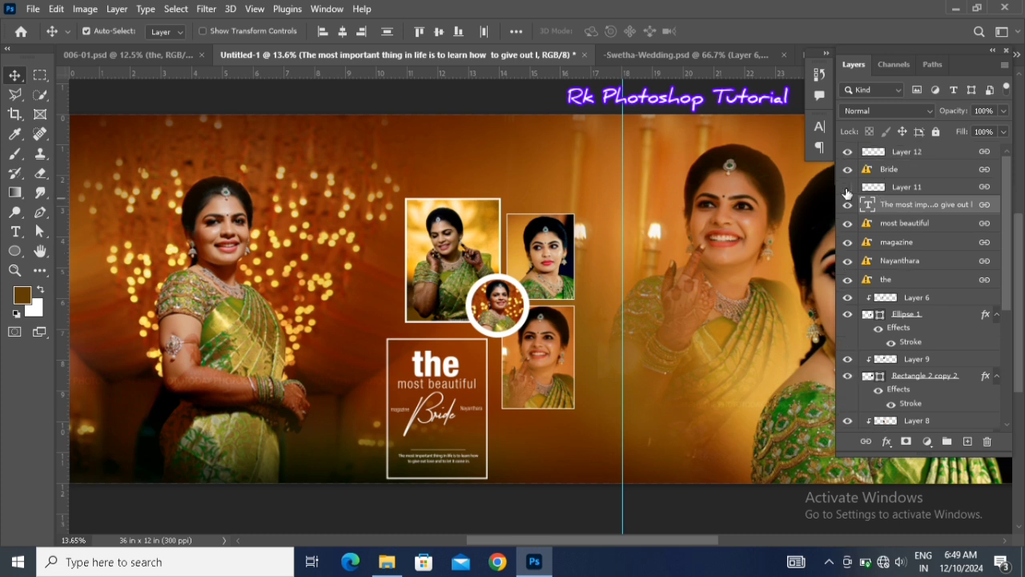
click(925, 153)
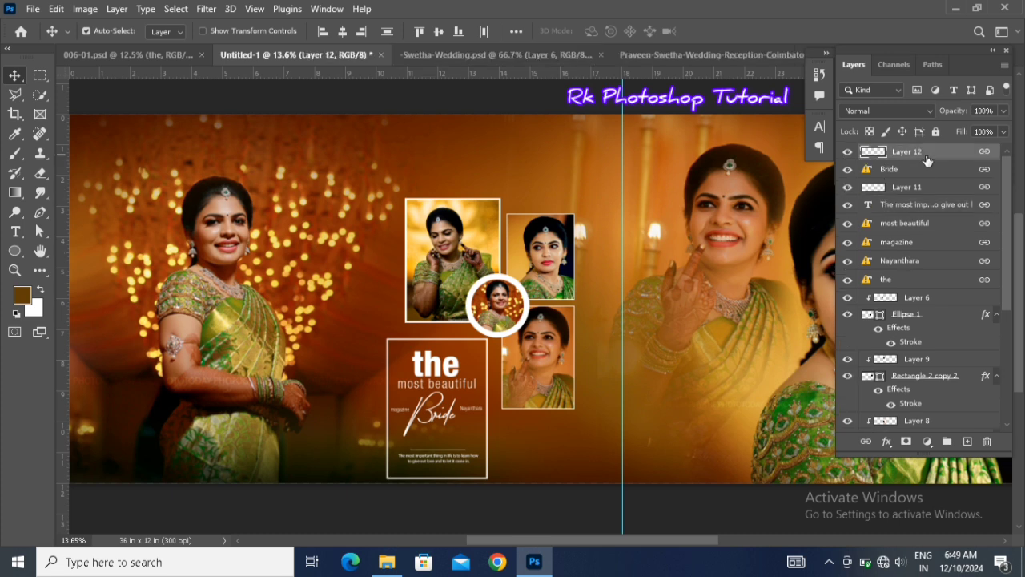
shift+click(906, 283)
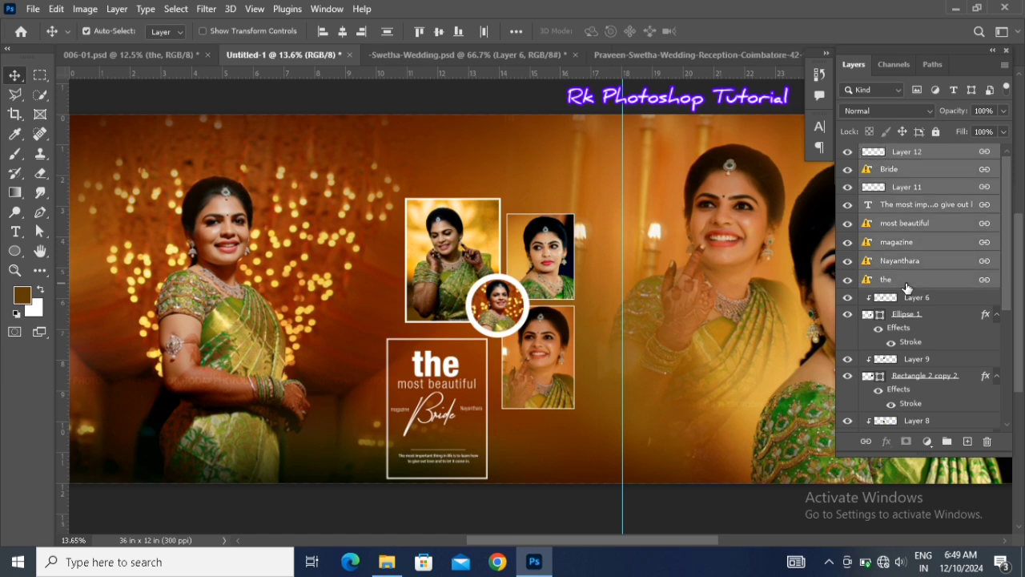
key(ctrl+t)
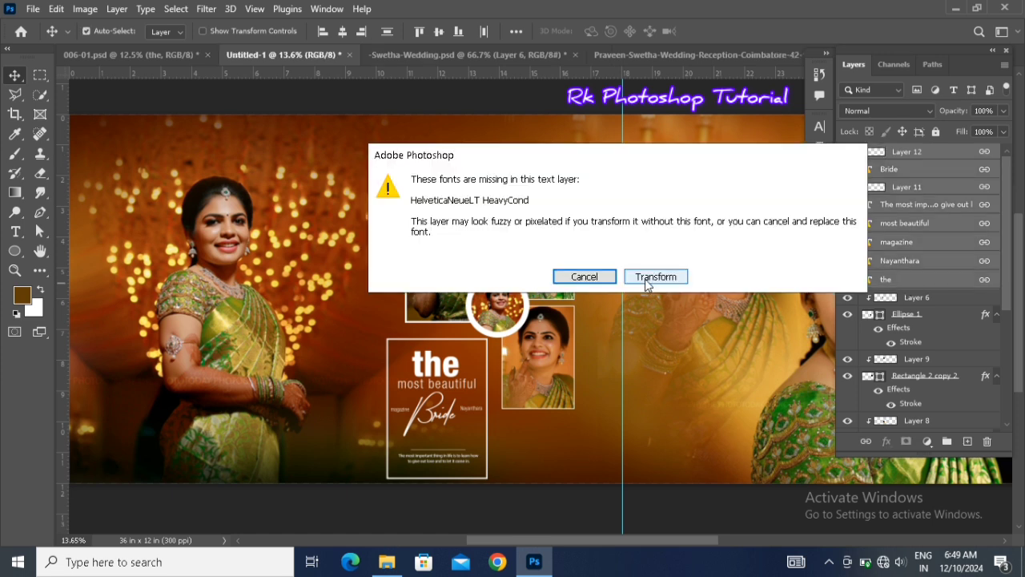
click(655, 275)
mouse_move(486, 340)
mouse_down()
mouse_move(473, 362)
mouse_move(473, 347)
mouse_up()
key(Return)
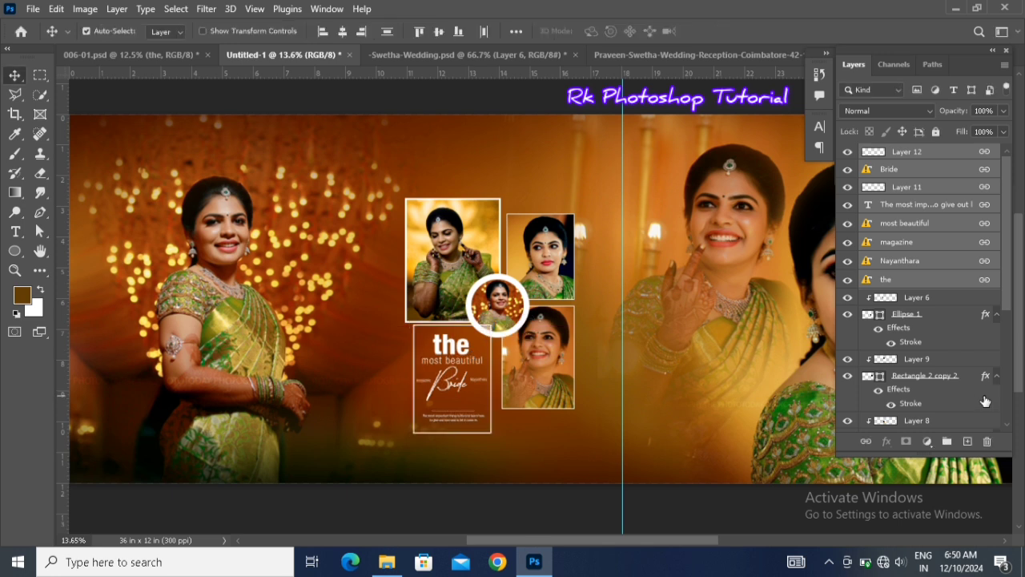
Step: Hide Layer 12, the white border around the title block, and shift the title text slightly outward beneath the large frame
click(843, 195)
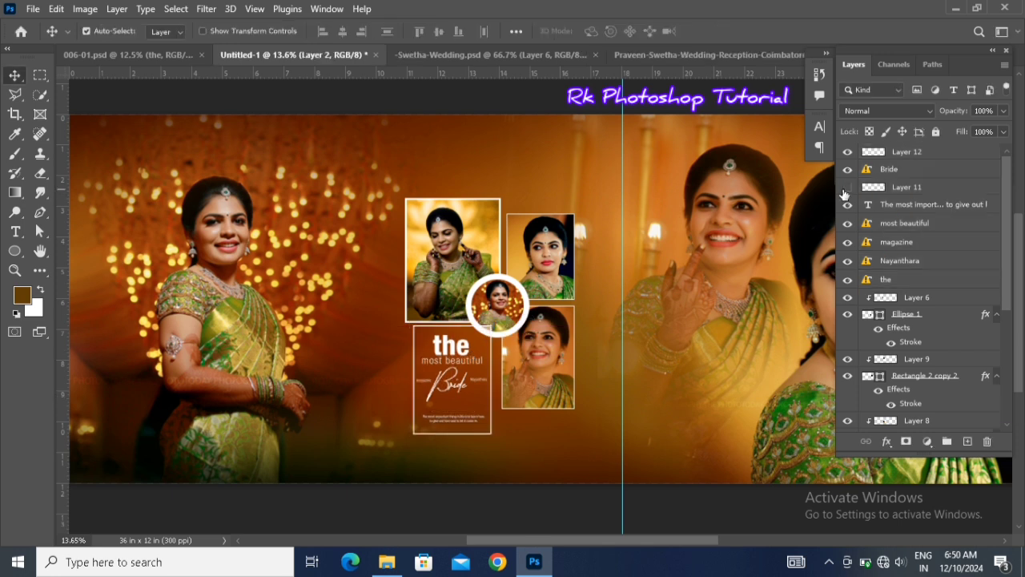
click(849, 152)
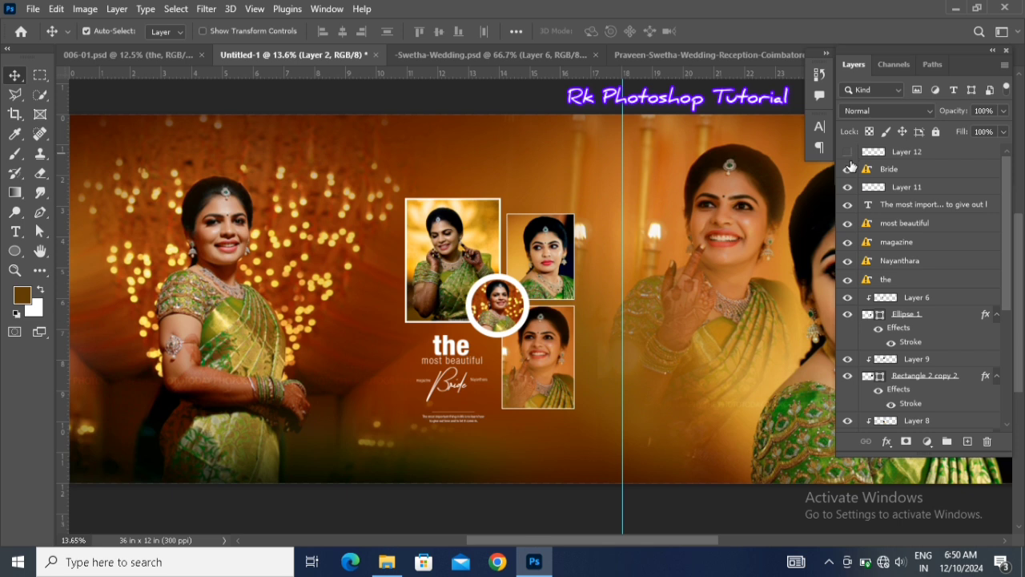
shift+click(888, 283)
drag(459, 353, 455, 350)
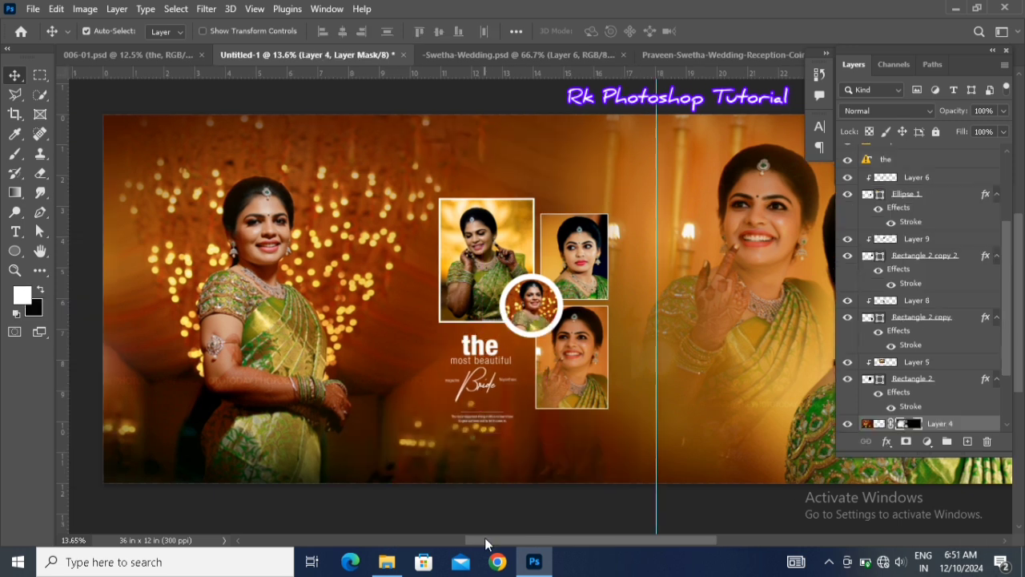
Step: Move the framed photos and title text together, from Rectangle 2 up through Bride, about 0.8 inch away from the centre guide and slightly down
drag(485, 539, 492, 541)
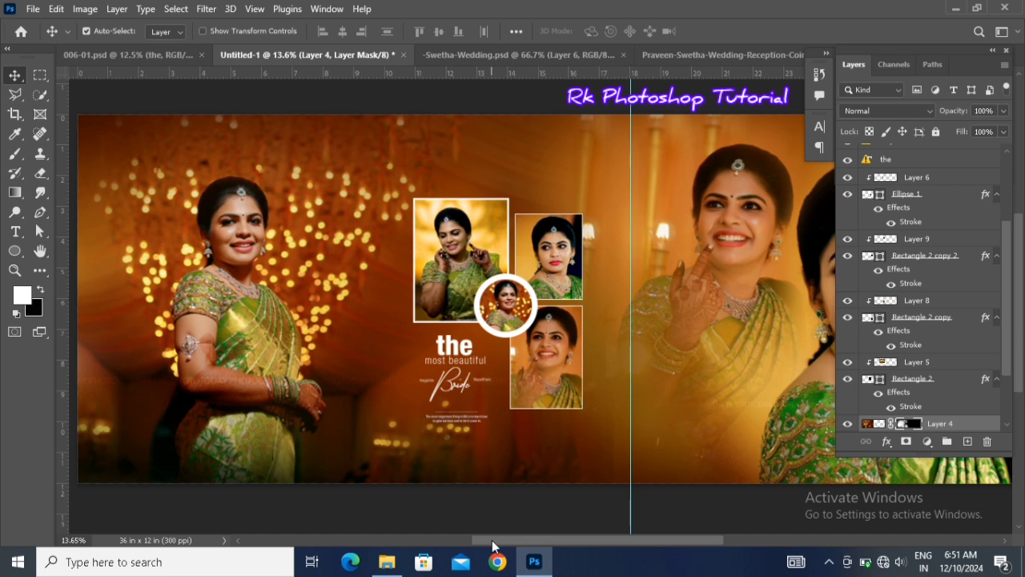
click(850, 382)
click(922, 389)
scroll(963, 242, up, 3)
scroll(939, 163, up, 1)
shift+click(934, 172)
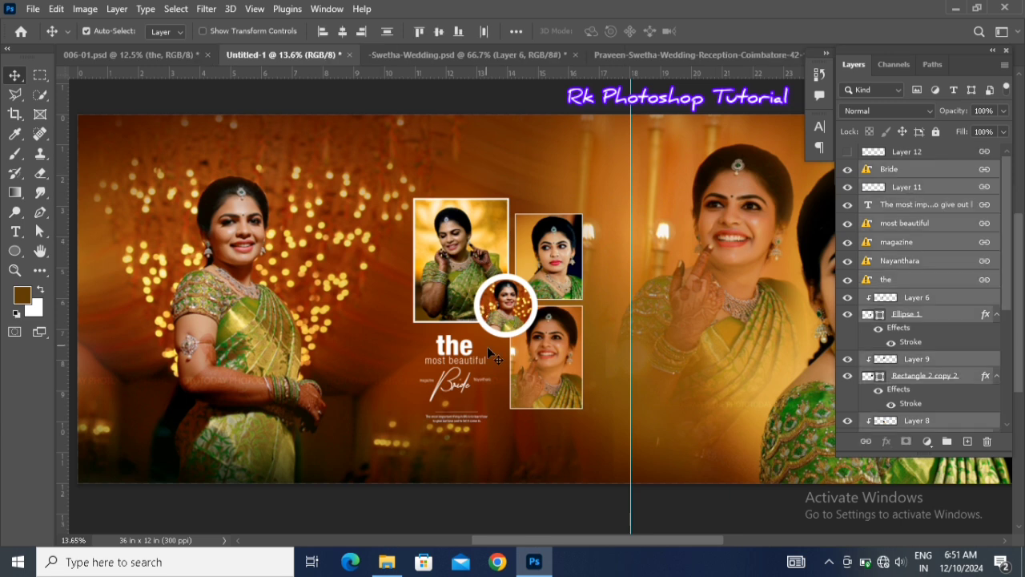
drag(535, 367, 509, 361)
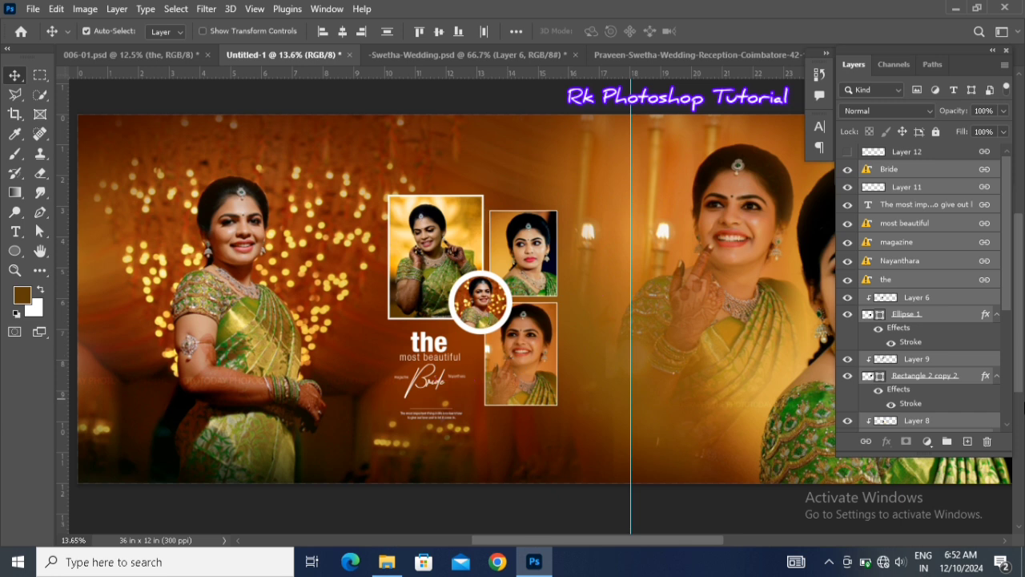
key(shift+Down)
key(shift+Down)
key(shift+Down)
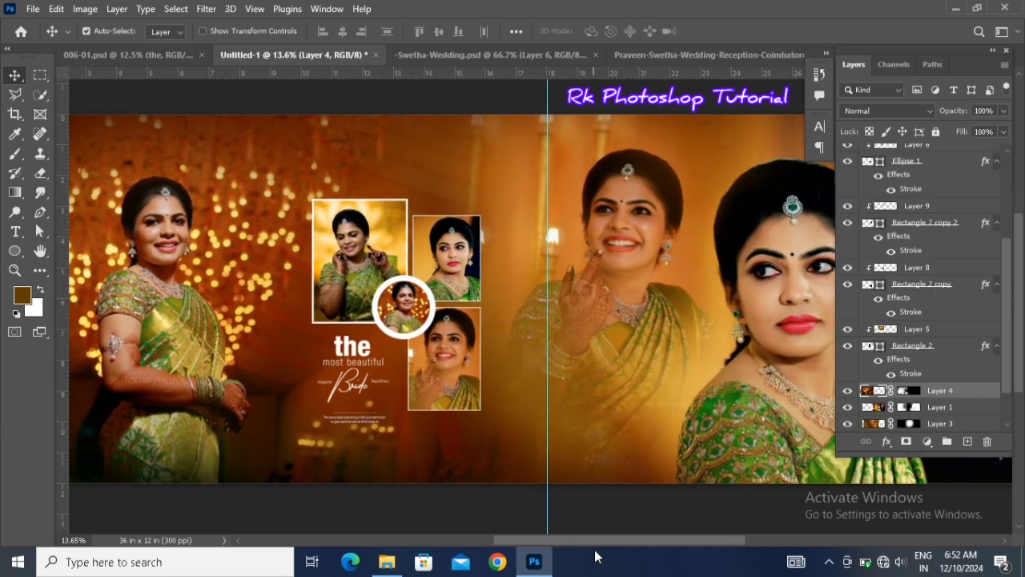
mouse_move(595, 556)
mouse_down()
mouse_move(673, 567)
mouse_move(587, 563)
mouse_up()
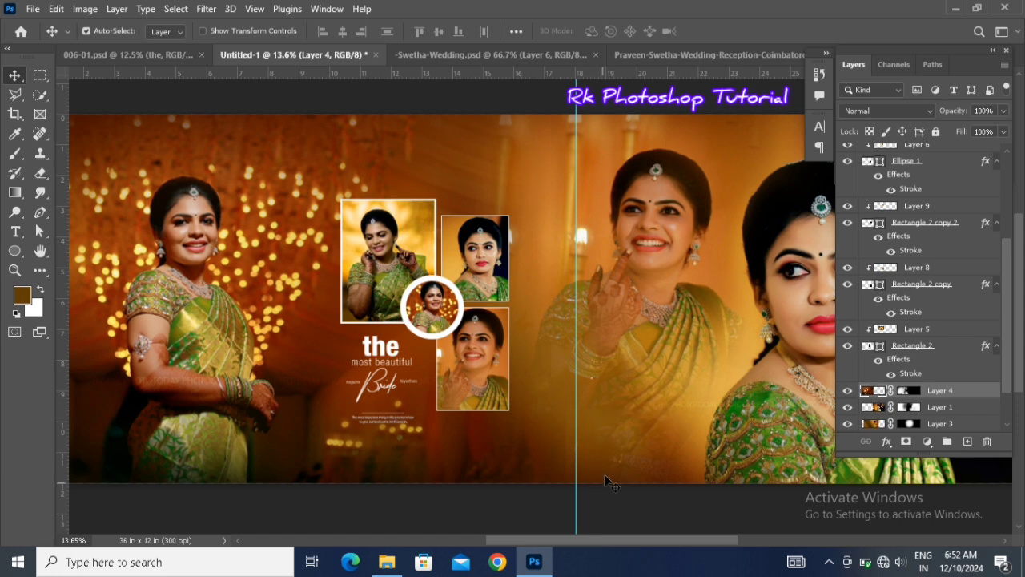
scroll(606, 471, down, 4)
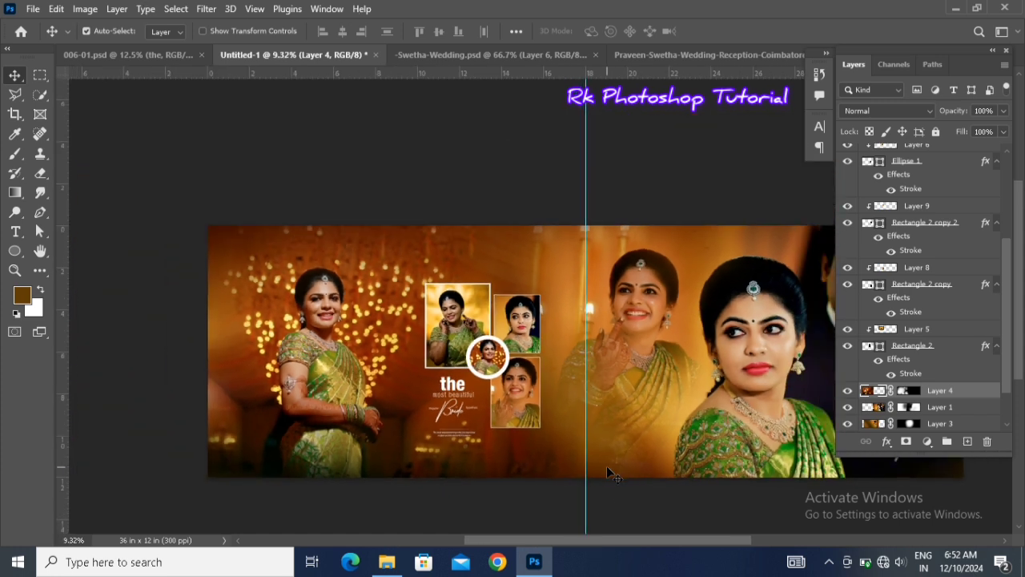
drag(616, 541, 653, 545)
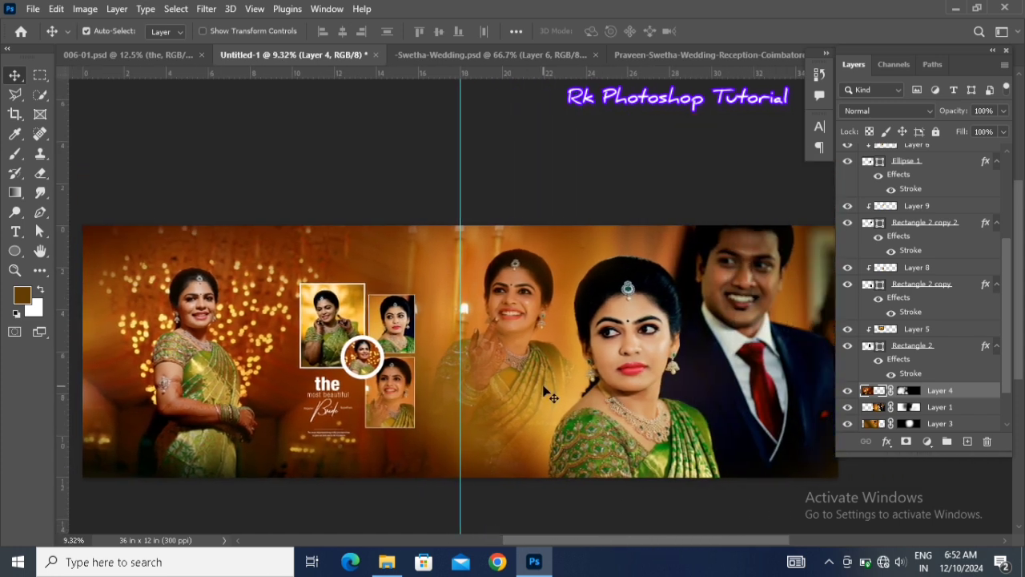
scroll(547, 393, down, 1)
scroll(545, 392, down, 1)
Step: Start a 72 pt horizontal text line above Layer 12, placed low on the spread just past the centre guide, and select its placeholder text
scroll(929, 208, up, 5)
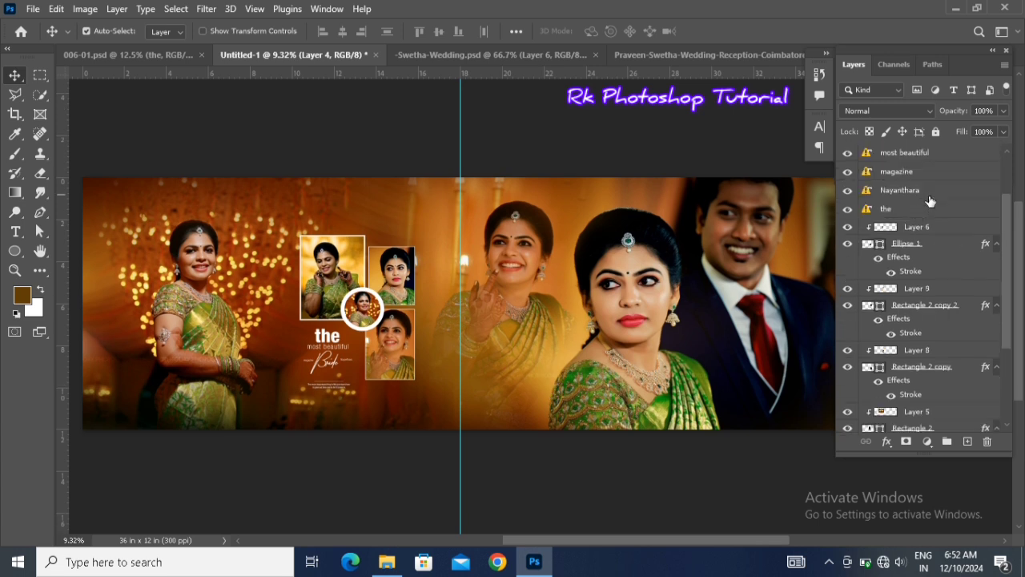
click(939, 157)
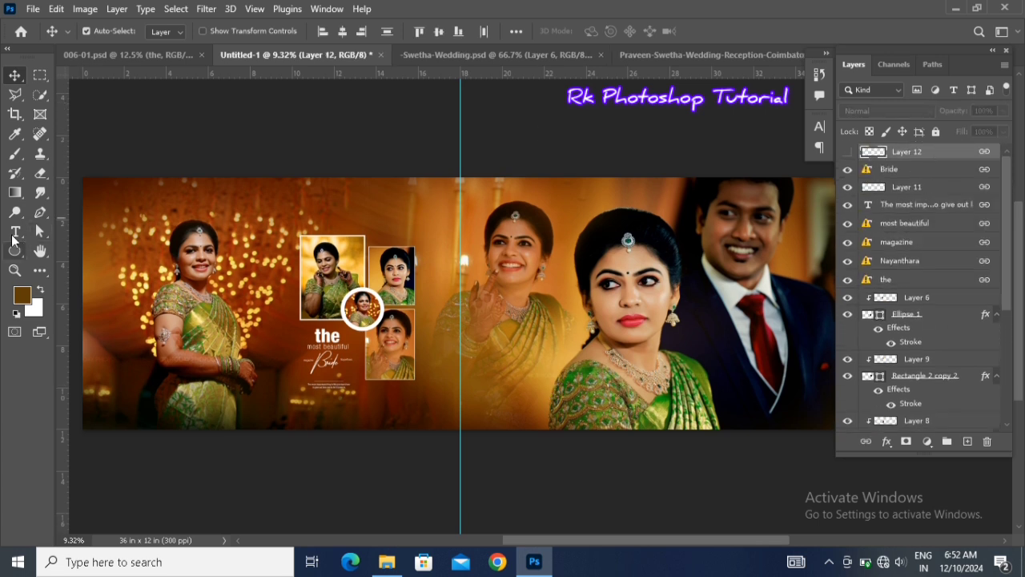
right_click(15, 232)
click(72, 231)
click(463, 377)
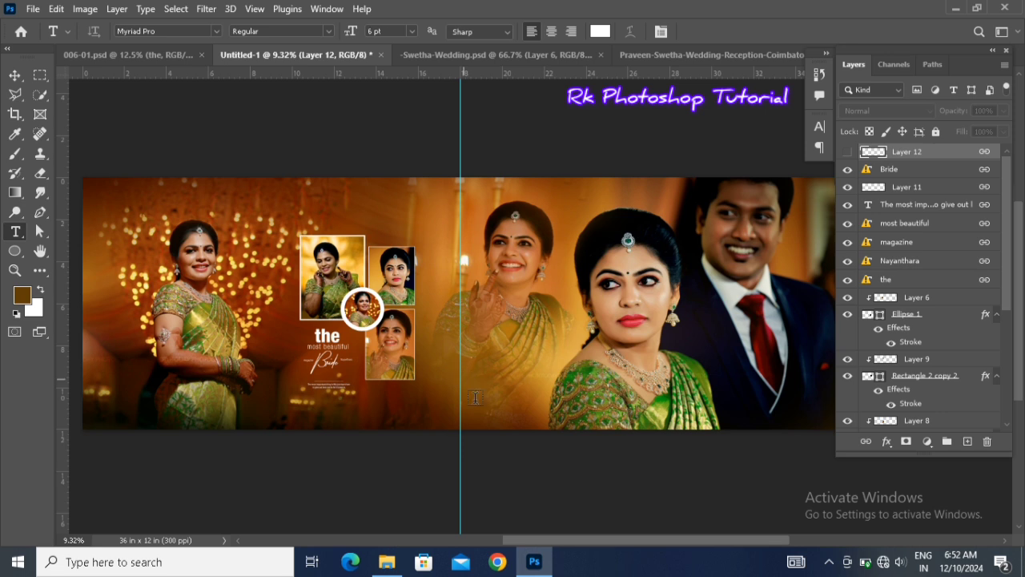
click(413, 30)
click(393, 214)
click(495, 382)
key(ctrl+a)
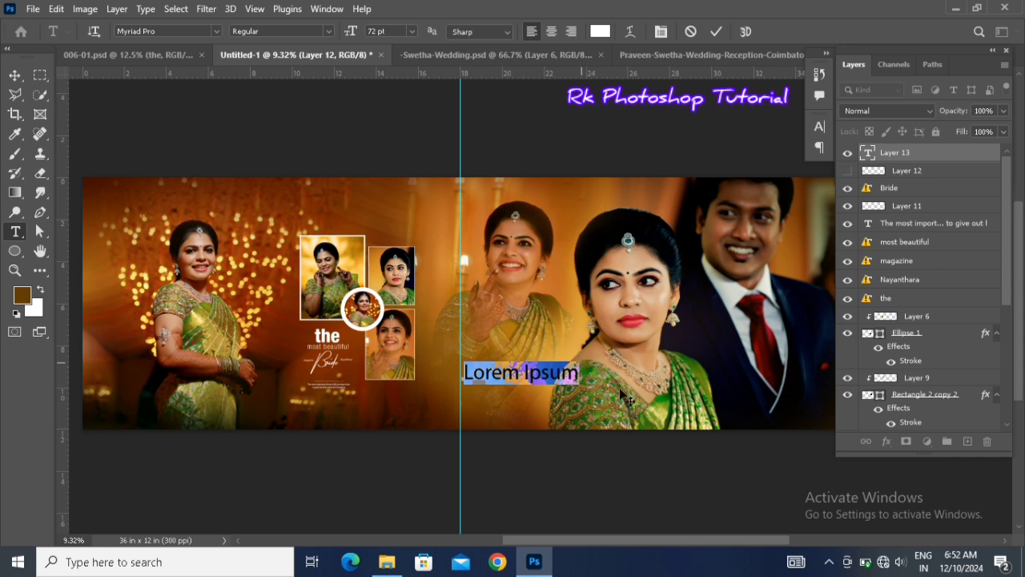